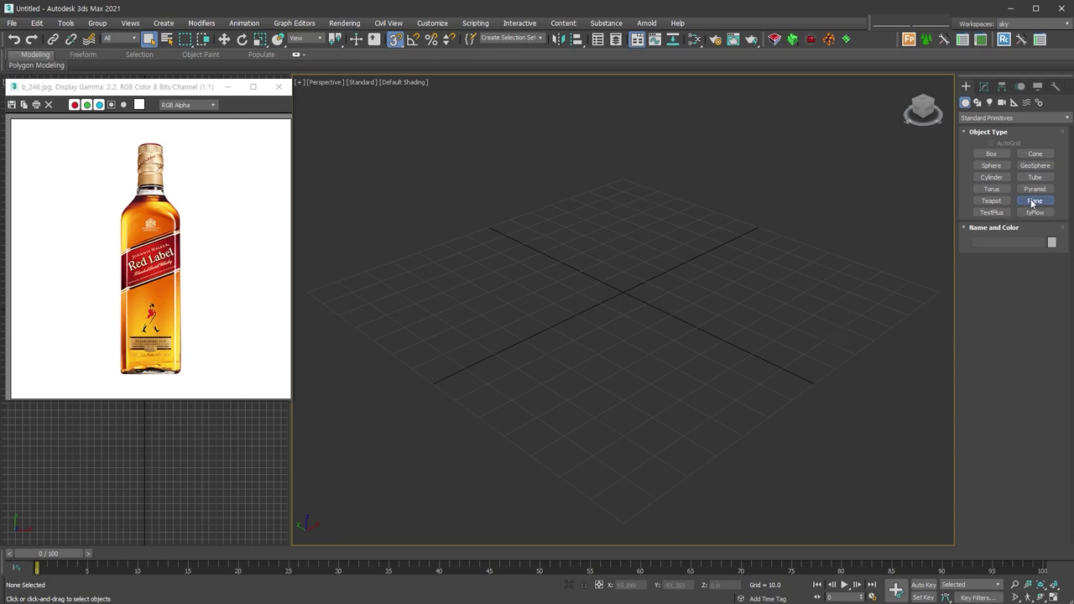
- Create Plane001, 140 by 140 with 4 by 4 segments, at the scene centre, for Editable Poly conversion
left_click(1034, 201)
mouse_move(622, 179)
left_mouse_down()
mouse_move(614, 501)
mouse_move(626, 522)
left_mouse_up()
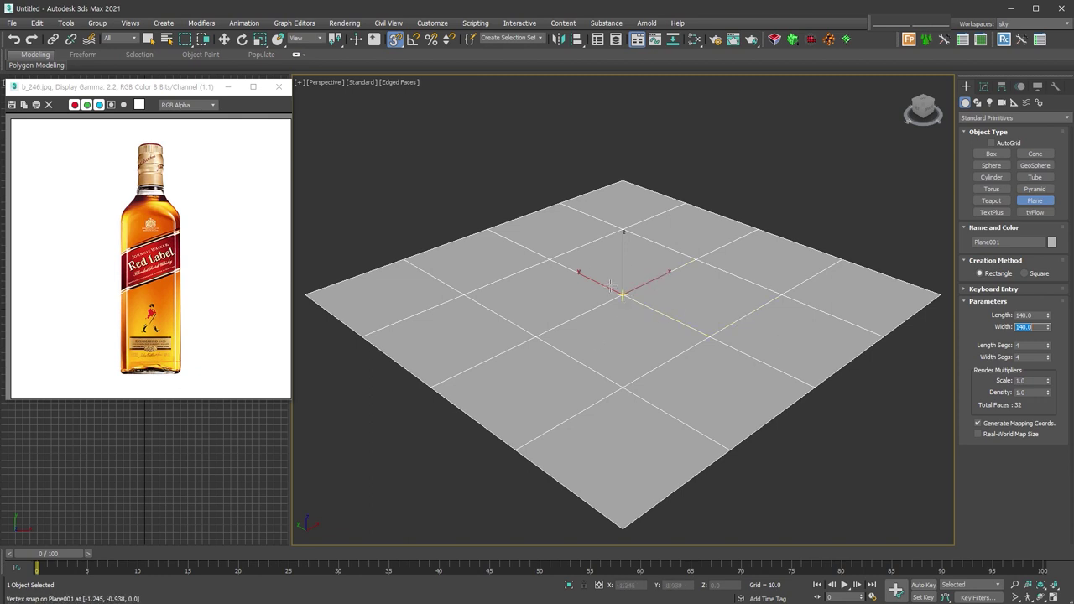
right_click(612, 286)
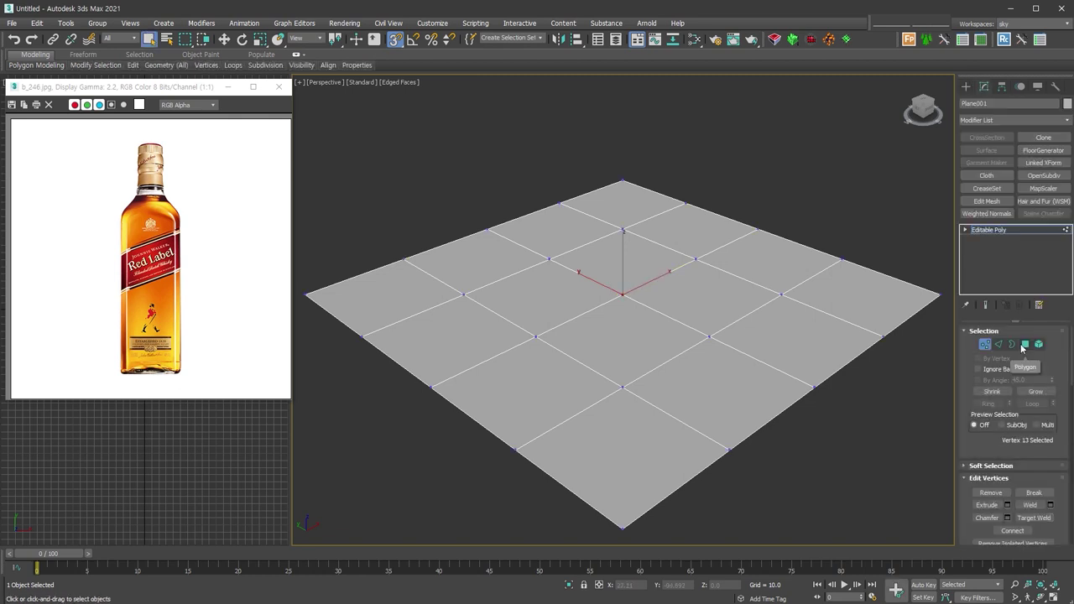
- Inset the four centre polygons into a smaller square
key("4")
right_click(628, 265)
left_click(622, 327)
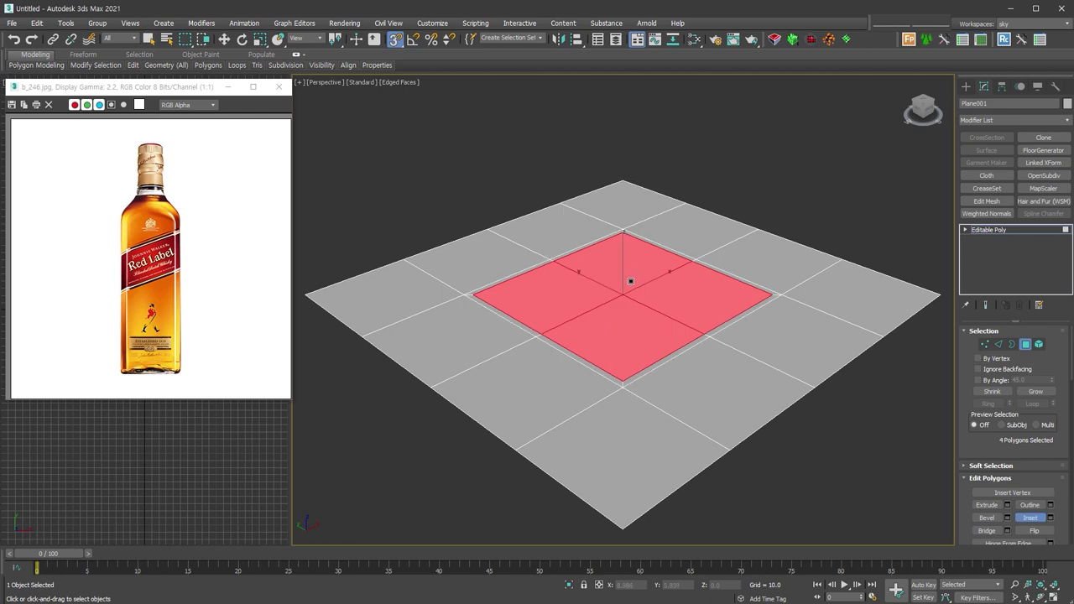
left_click_drag(628, 280, 632, 318)
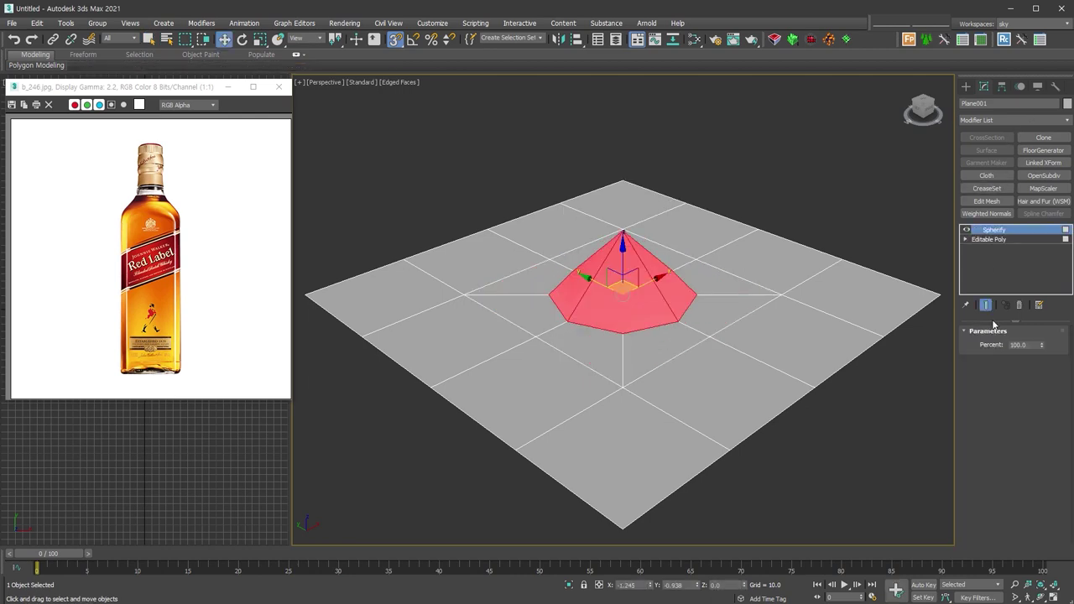
- Collapse the spherified centre and delete its polygons, leaving an octagonal hole
middle_click_drag(747, 315, 733, 386, "alt")
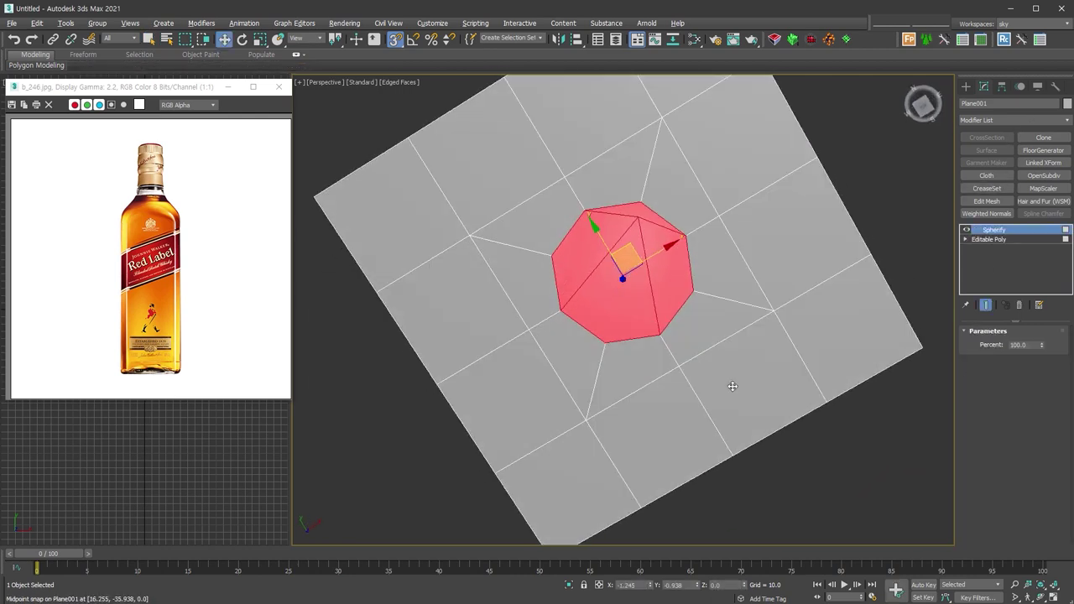
key("alt+c")
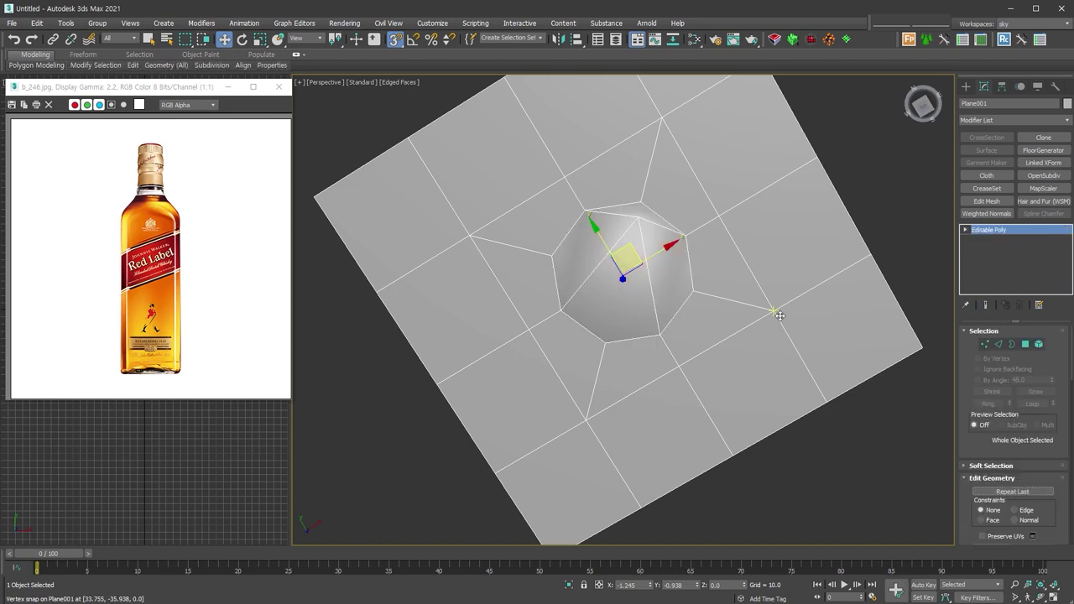
left_click(1025, 344)
key("Delete")
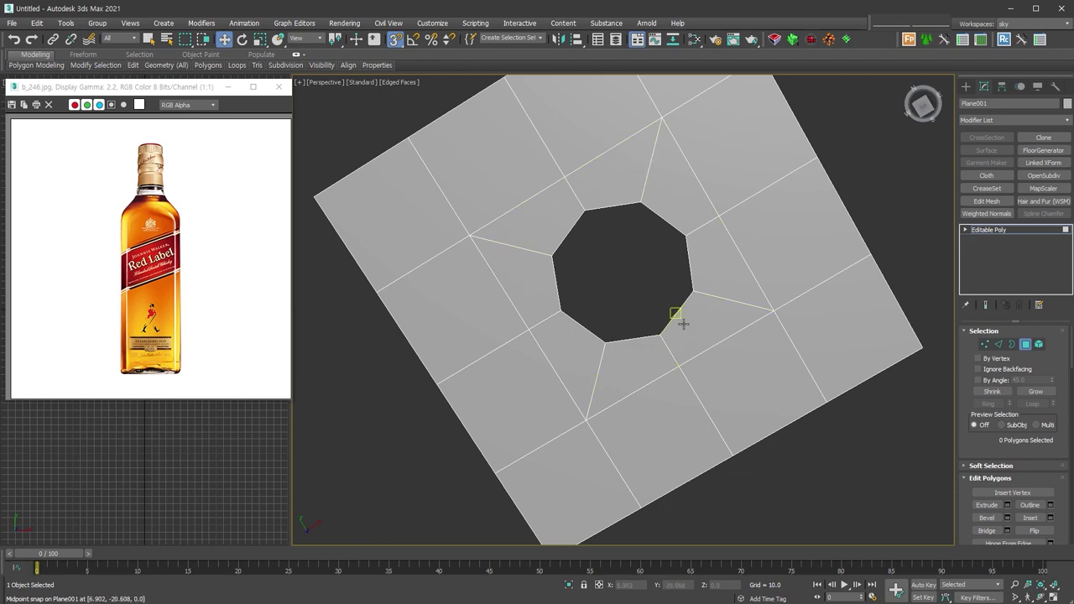
mouse_move(683, 333)
middle_mouse_down("alt")
mouse_move(710, 269)
mouse_move(713, 326)
middle_mouse_up("alt")
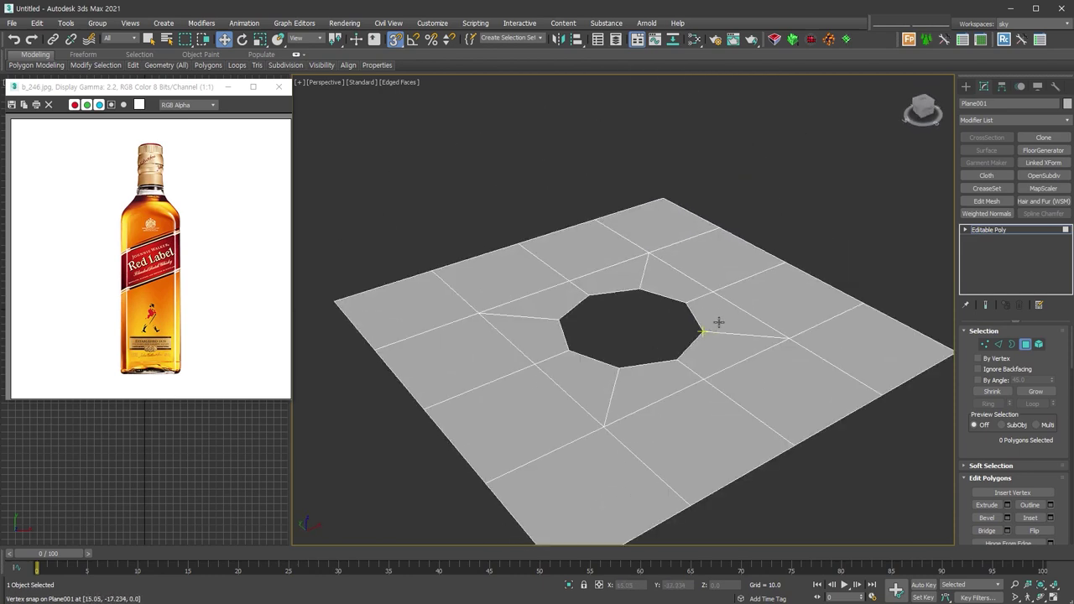
- Shift-drag the hole's border upward along Z into an octagonal tube wall
left_click(1011, 344)
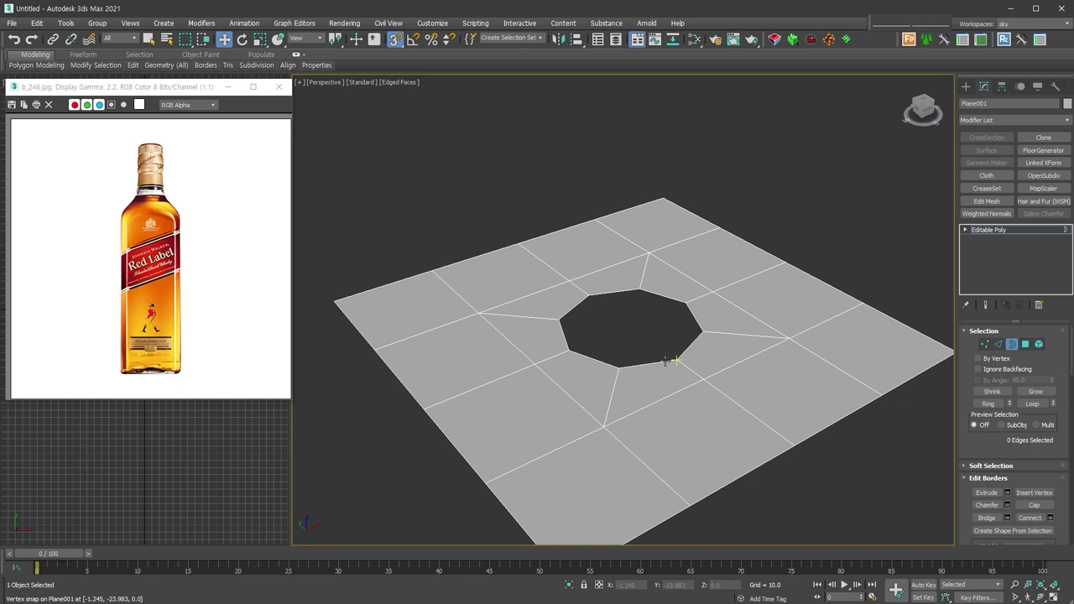
left_click(672, 360)
middle_click_drag(653, 341, 663, 336, "alt")
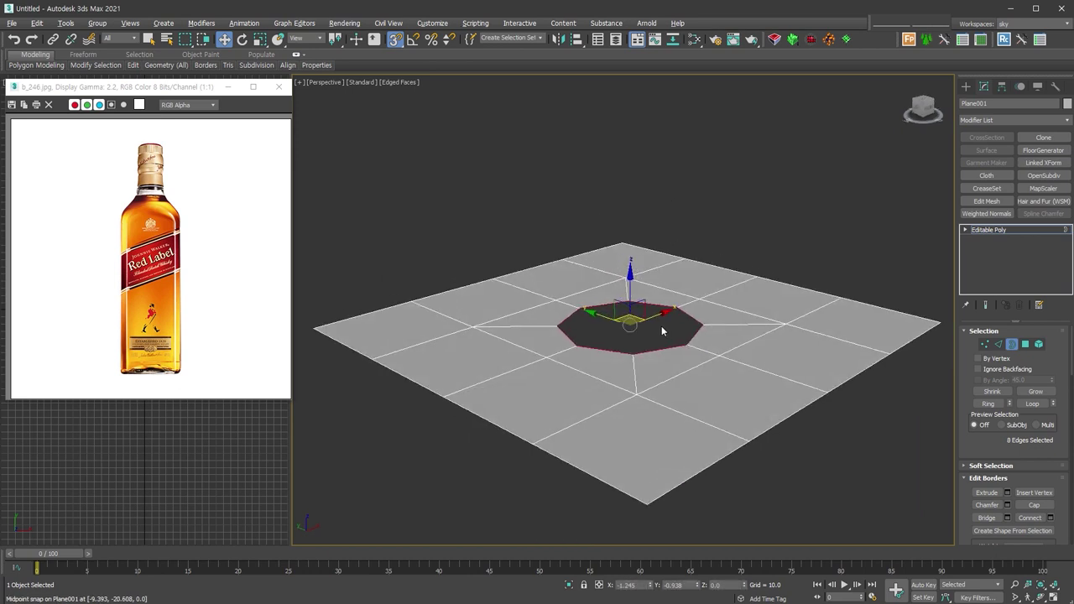
left_click_drag(631, 282, 637, 180, "shift")
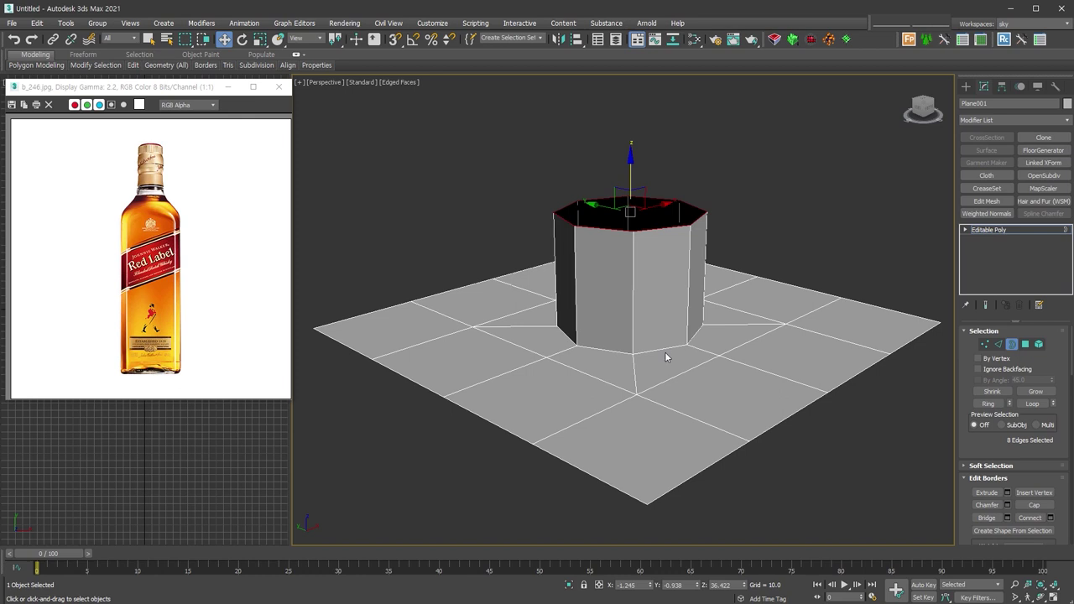
middle_click_drag(665, 352, 706, 369, "alt")
- Apply TurboSmooth at 2 iterations to the whole mesh, then toggle it off to see the cage
key("3")
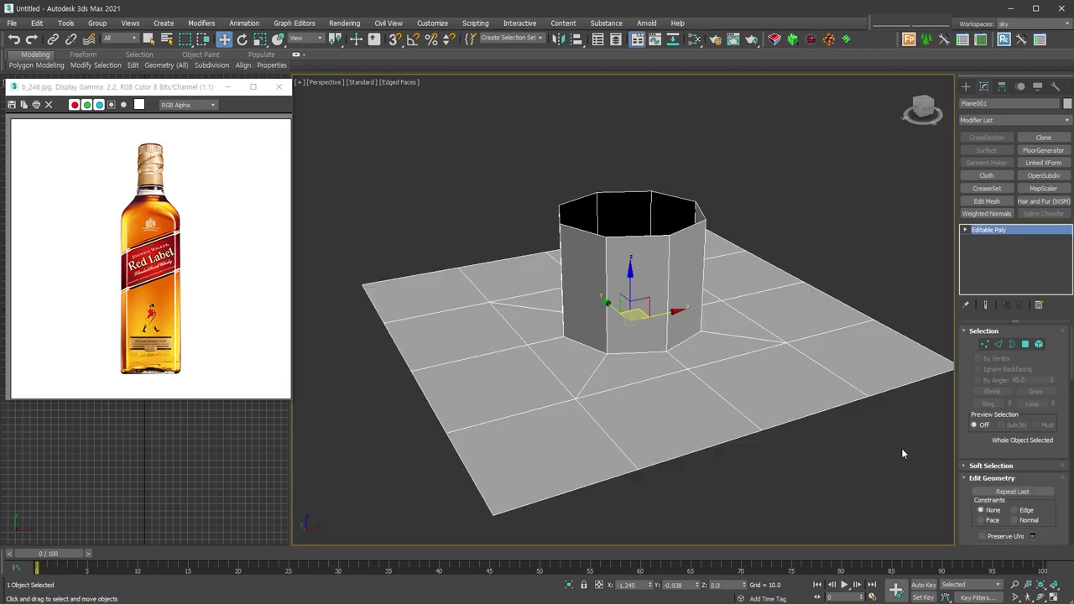
middle_click_drag(898, 448, 882, 372, "alt")
middle_click_drag(786, 442, 868, 445, "alt")
key("ctrl+q")
left_click(1051, 348)
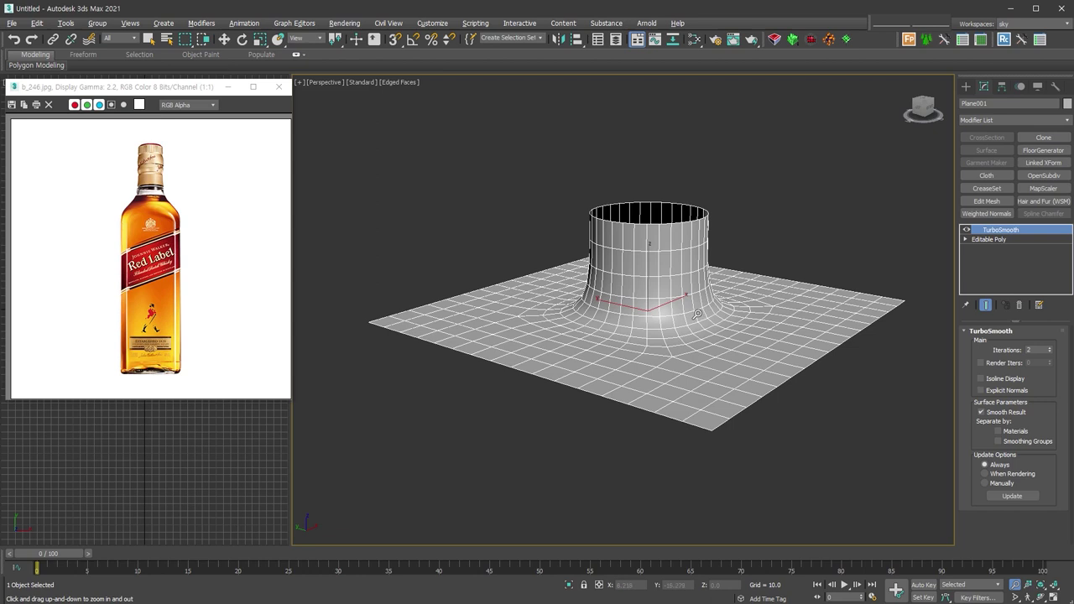
left_click(967, 230)
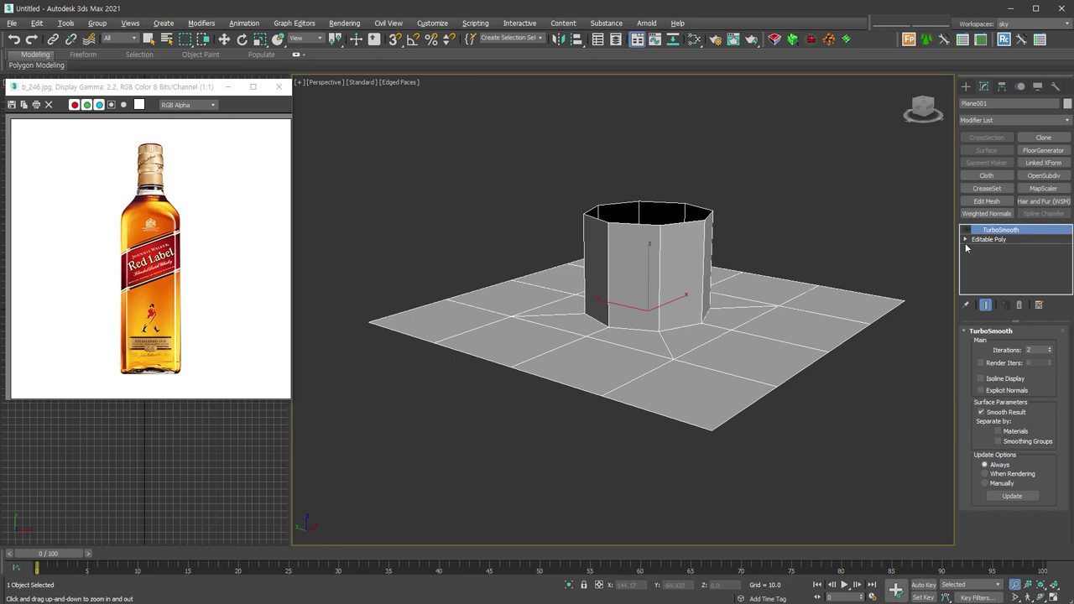
- Delete the plane's flat outer ring of faces around the tube
left_click(988, 239)
key("3")
left_click(647, 220)
left_click(796, 374)
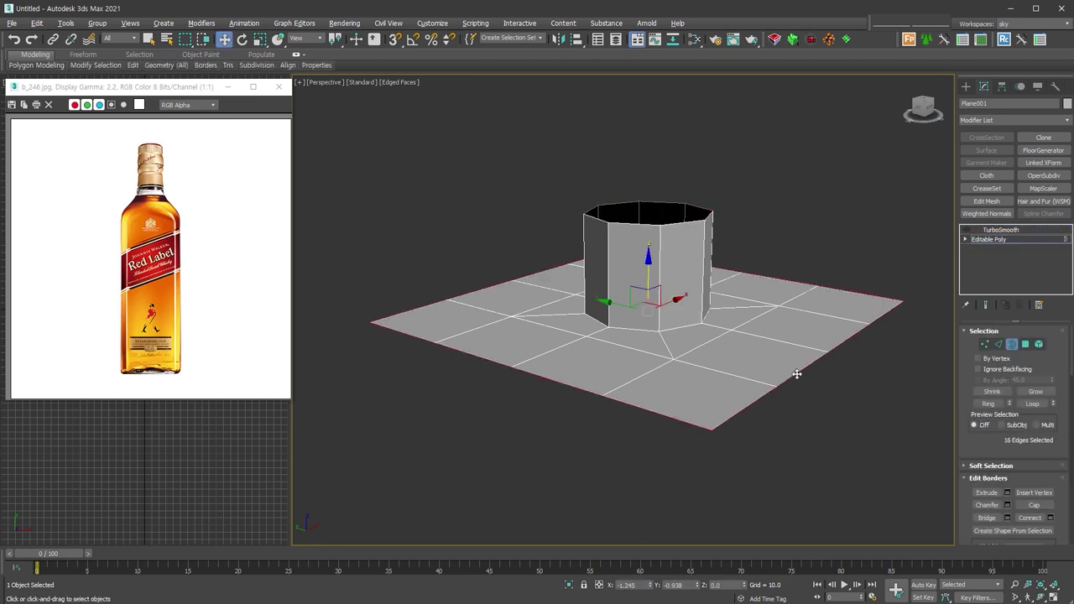
key("Delete")
- Remove the edge loop at the tube's base so the sides slope into a frustum
key("2")
left_click(688, 325)
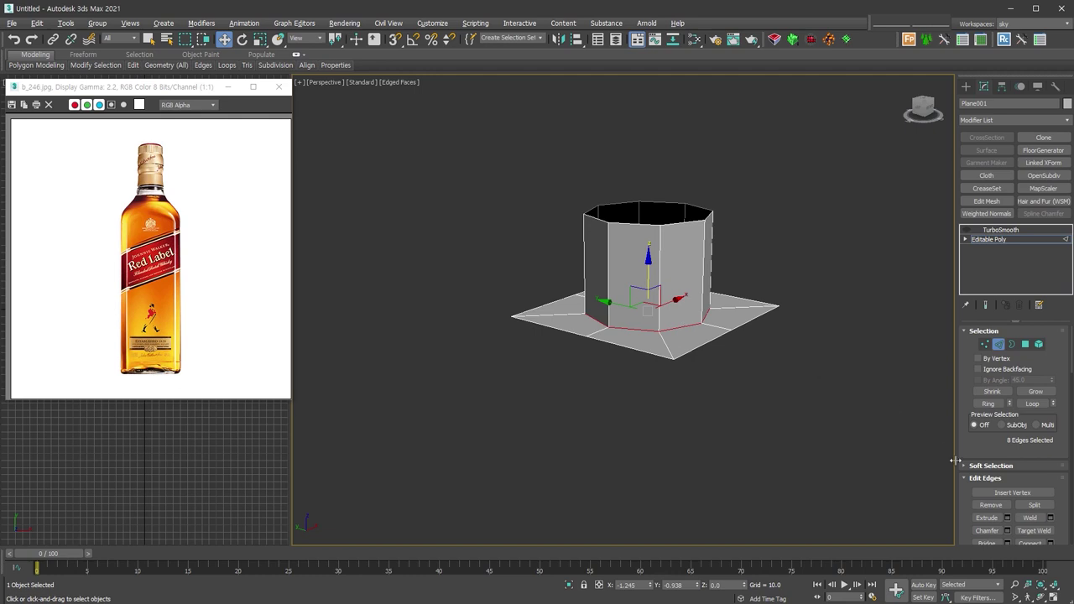
left_click(991, 505)
key("6")
middle_click_drag(803, 319, 777, 391, "alt")
mouse_move(751, 343)
middle_mouse_down("alt")
mouse_move(826, 359)
mouse_move(821, 320)
middle_mouse_up("alt")
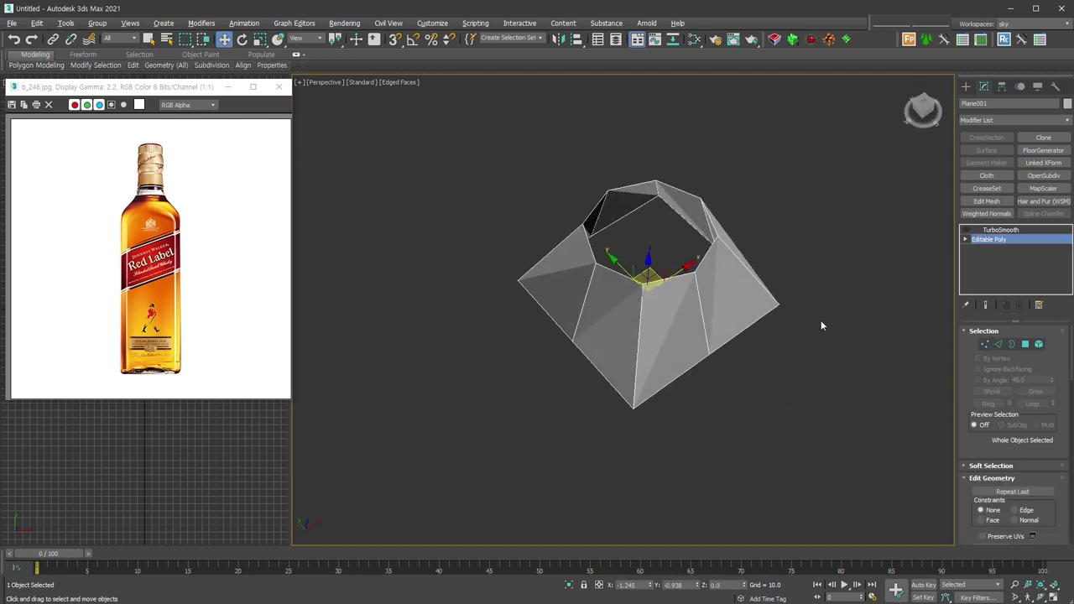
- Re-enable TurboSmooth and compare the smoothed frustum with the base mesh
left_click(1001, 229)
left_click(966, 230)
mouse_move(870, 383)
middle_mouse_down("alt")
mouse_move(849, 350)
mouse_move(804, 350)
mouse_move(851, 384)
mouse_move(862, 412)
mouse_move(873, 369)
middle_mouse_up("alt")
left_click(991, 239)
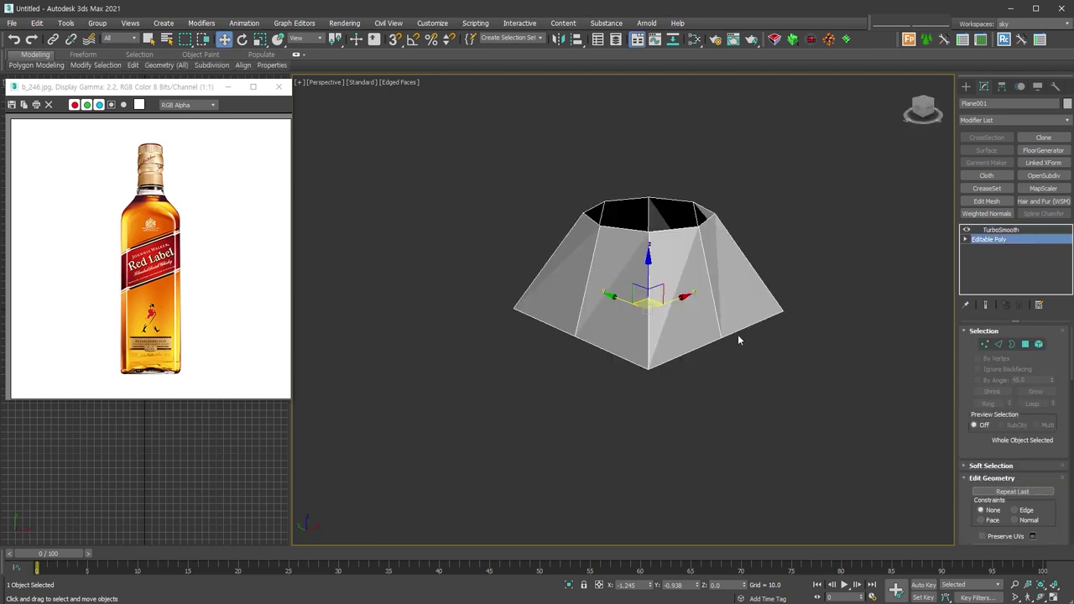
middle_click_drag(761, 348, 734, 408)
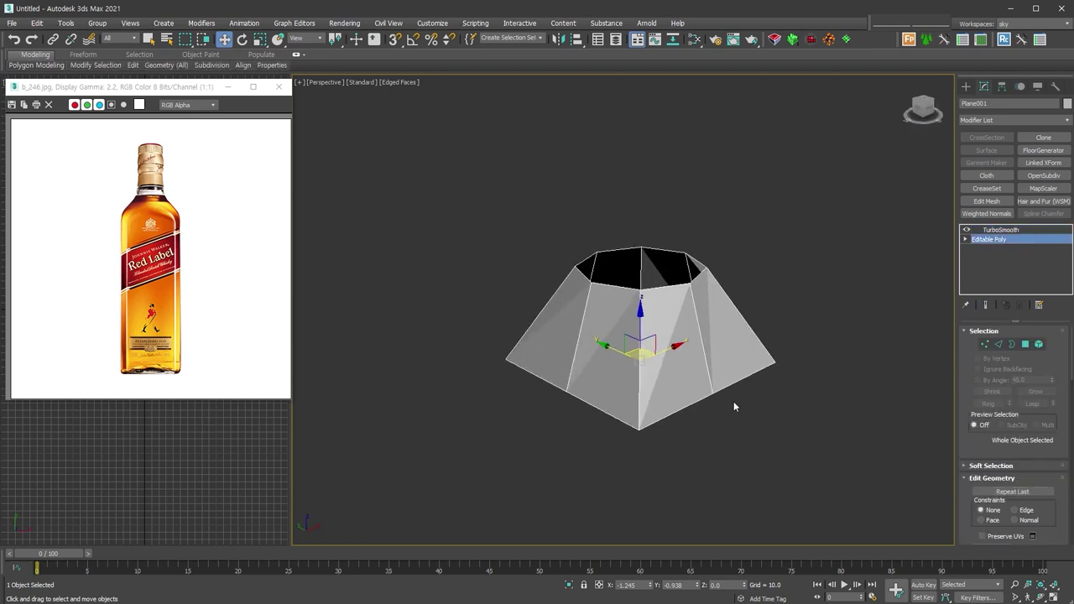
left_click(1033, 229)
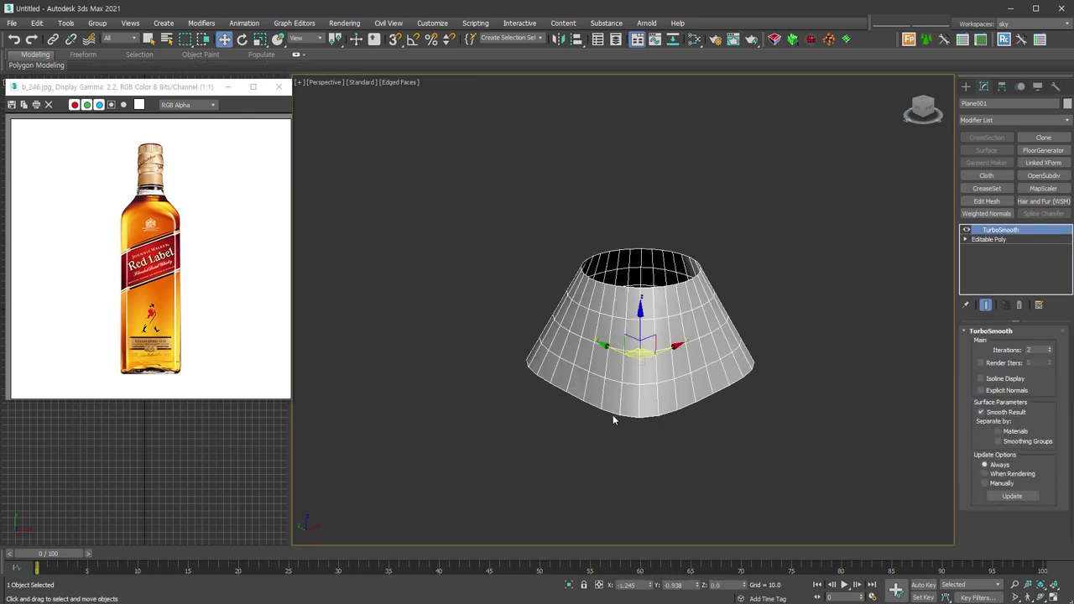
left_click(1029, 240)
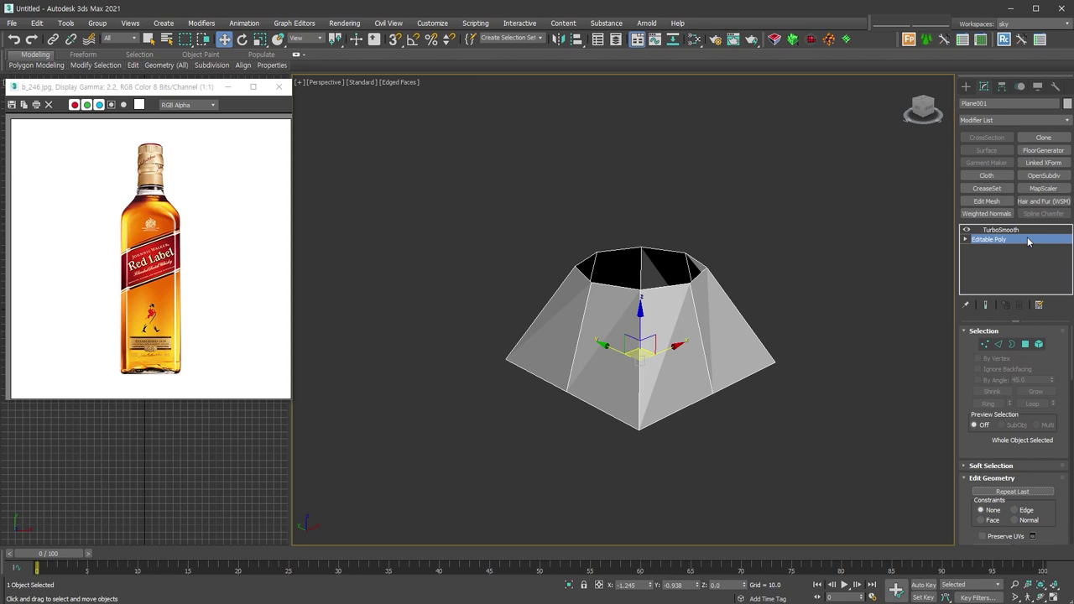
- Extrude the frustum's bottom border down into a vertical band and Auto Smooth its polygons
left_click(1011, 344)
left_click(755, 394)
left_click_drag(653, 336, 676, 330, "shift")
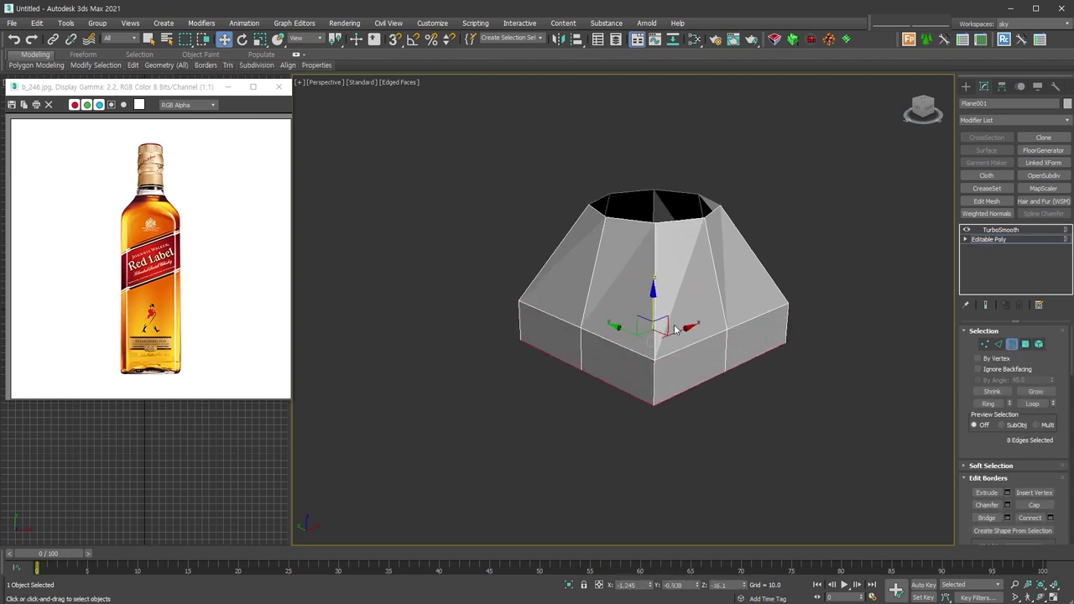
left_click(1025, 344, "ctrl")
scroll(993, 447, "down", 3)
scroll(993, 447, "down", 2)
scroll(993, 447, "down", 2)
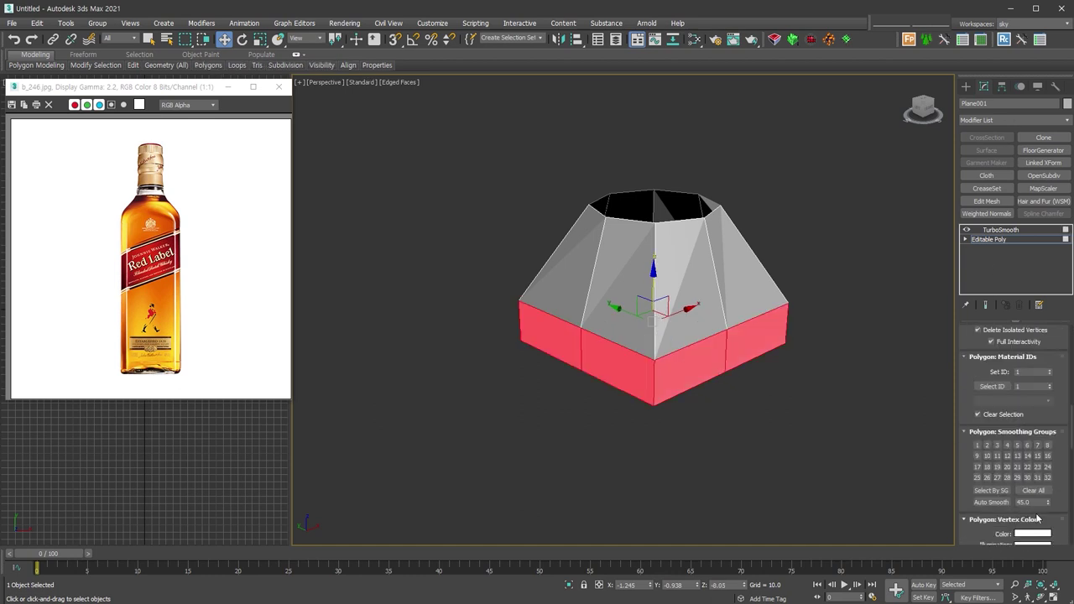
left_click(993, 503)
left_click(1032, 230)
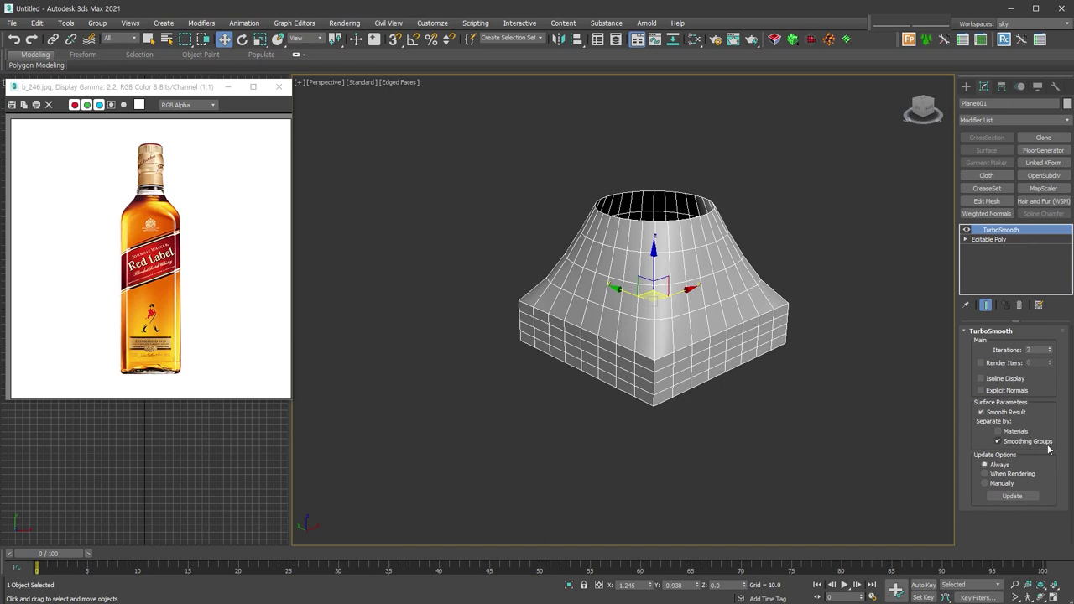
- Delete the bottom band polygons, then delete the whole shoulder mesh
mouse_move(750, 340)
middle_mouse_down("alt")
mouse_move(791, 427)
mouse_move(771, 352)
middle_mouse_up("alt")
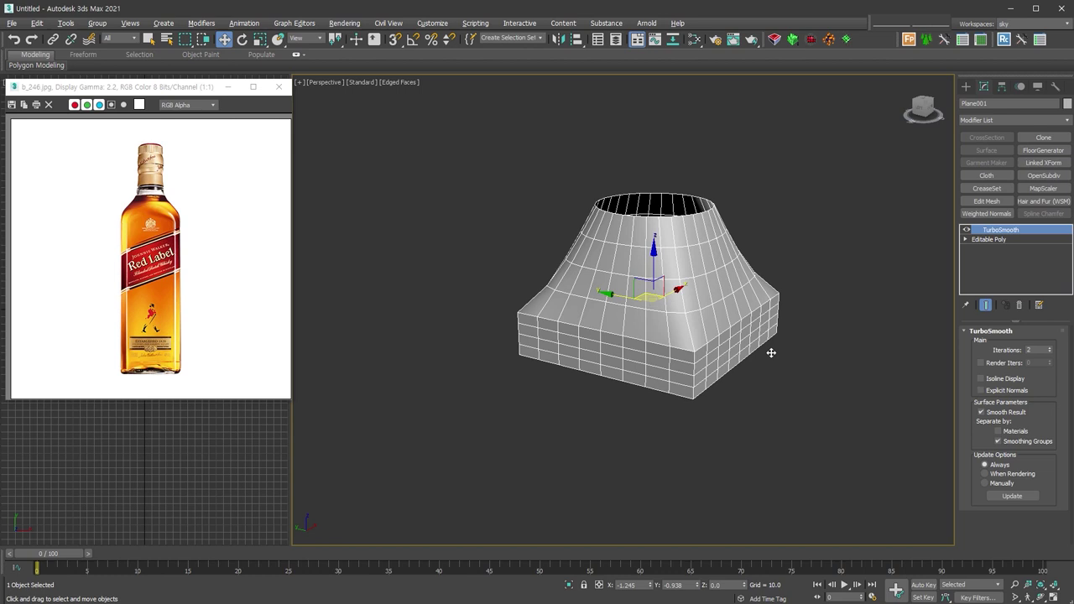
left_click_drag(504, 403, 843, 382)
key("Delete")
middle_click_drag(824, 386, 993, 262, "alt")
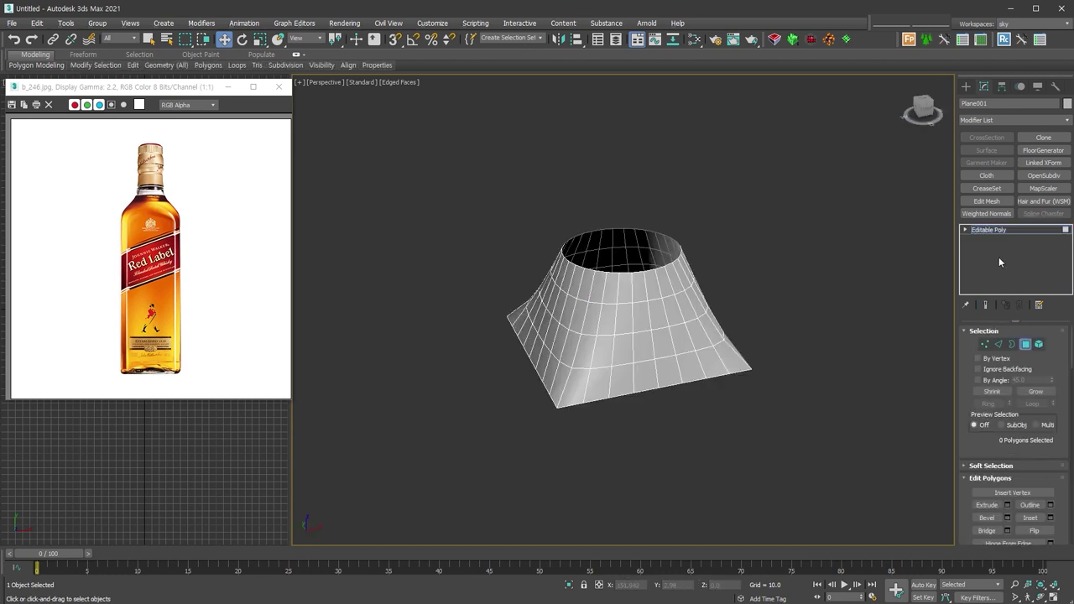
key("4")
key("Delete")
- Draw a 140 by 94.786 rectangle spline across the scene
left_click(966, 87)
left_click(991, 101)
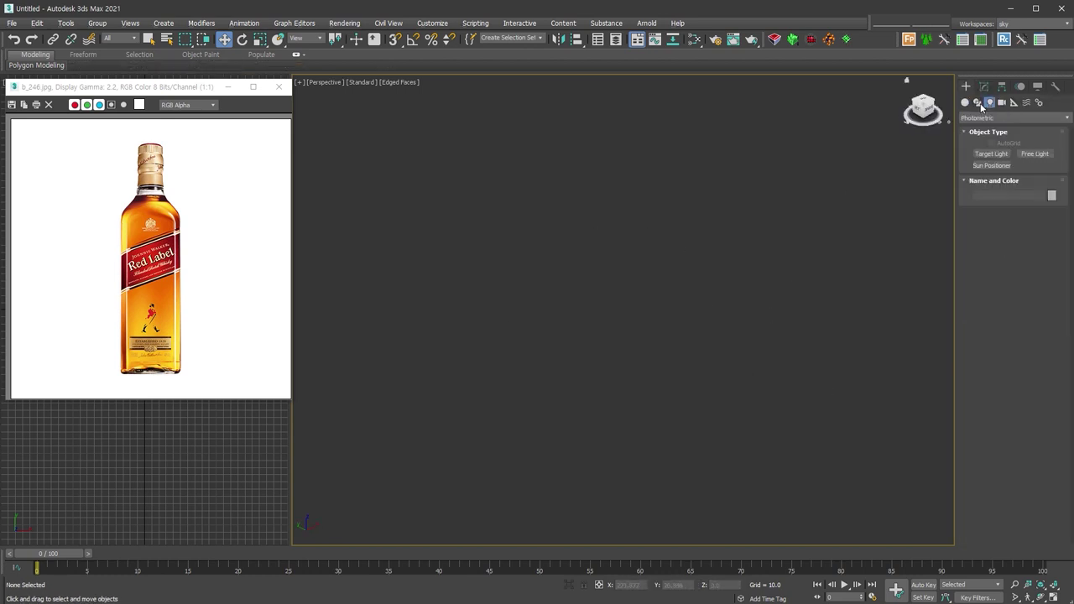
left_click(979, 102)
left_click(1035, 162)
left_click_drag(503, 191, 567, 455)
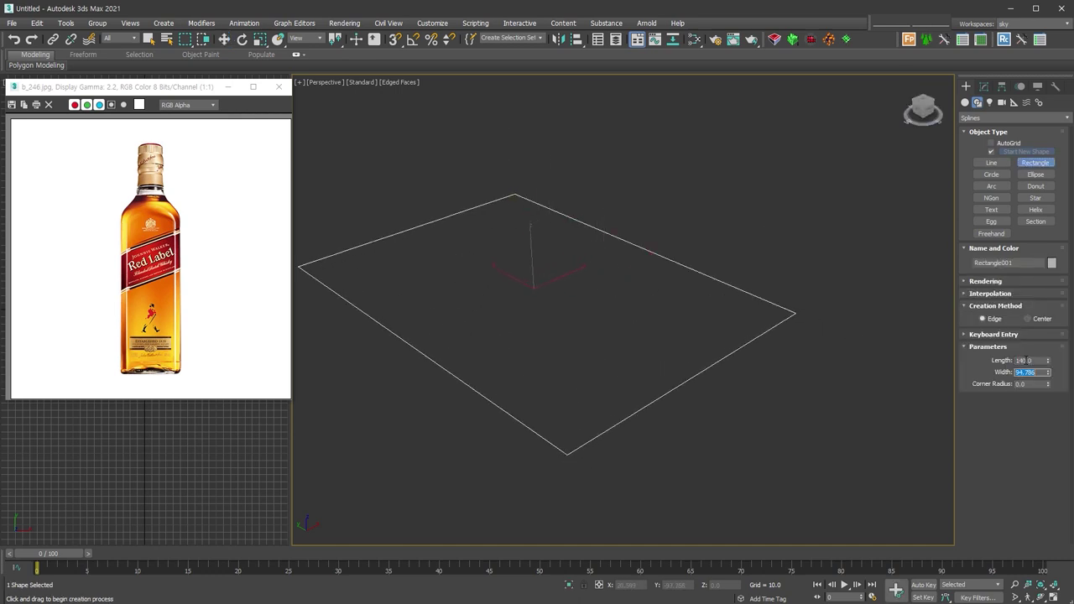
- Draw a radius 51.679 circle in Top view and align it to the rectangle on X and Y
key("t")
left_click(991, 174)
left_click_drag(631, 310, 687, 437)
key("alt+a")
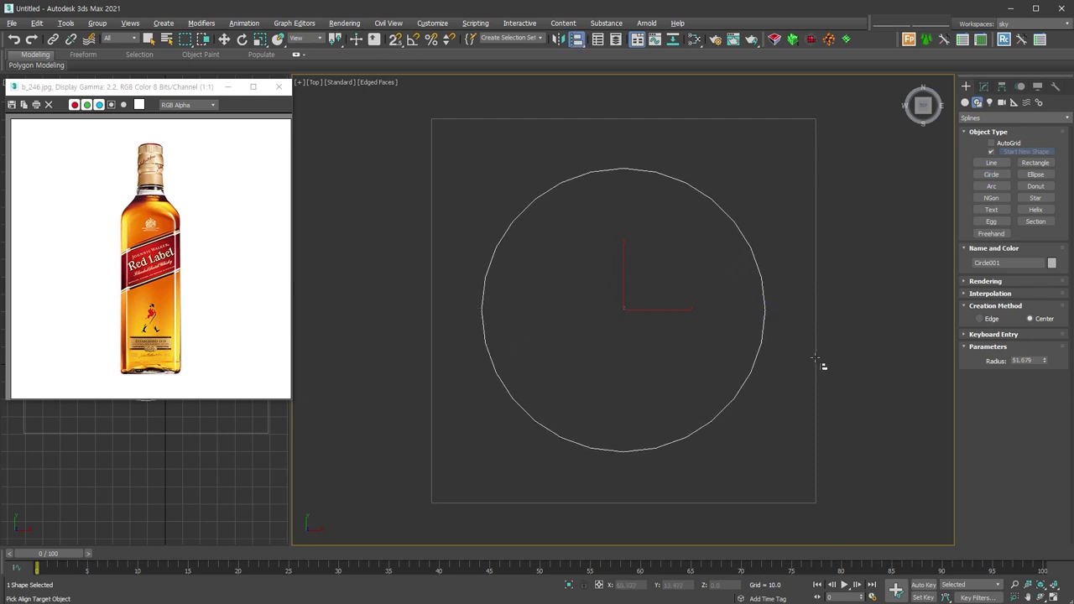
left_click(815, 361)
left_click(485, 240)
left_click(529, 240)
left_click(551, 404)
- Raise the circle to height 77.232 above the rectangle
middle_click_drag(699, 442, 735, 335, "alt")
left_click_drag(625, 266, 628, 53)
middle_click_drag(764, 307, 789, 434, "alt")
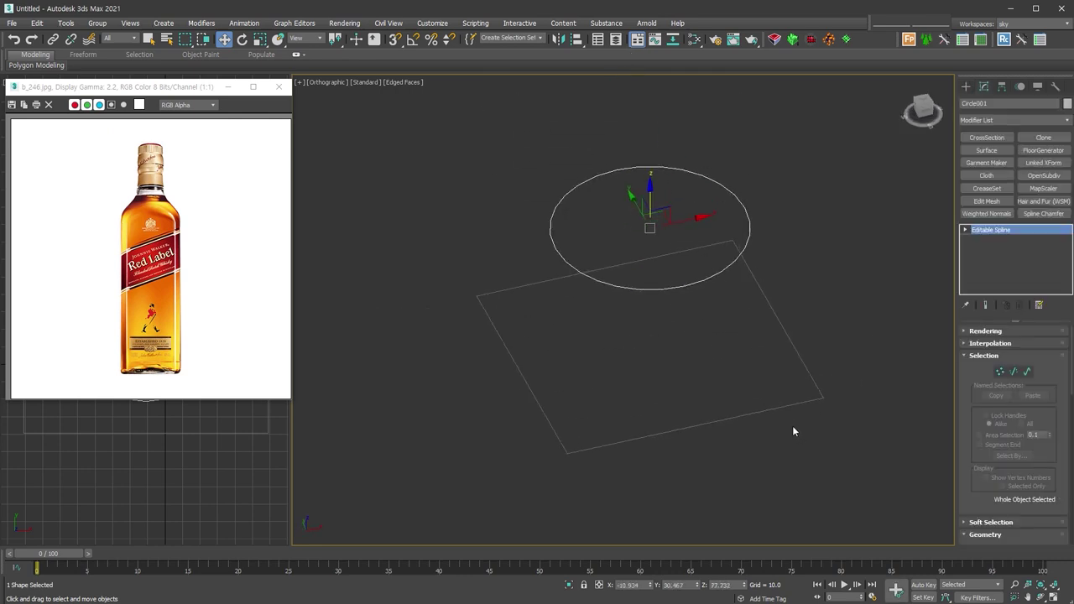
left_click(986, 534)
- Attach the rectangle into the circle's editable spline
left_click(992, 372)
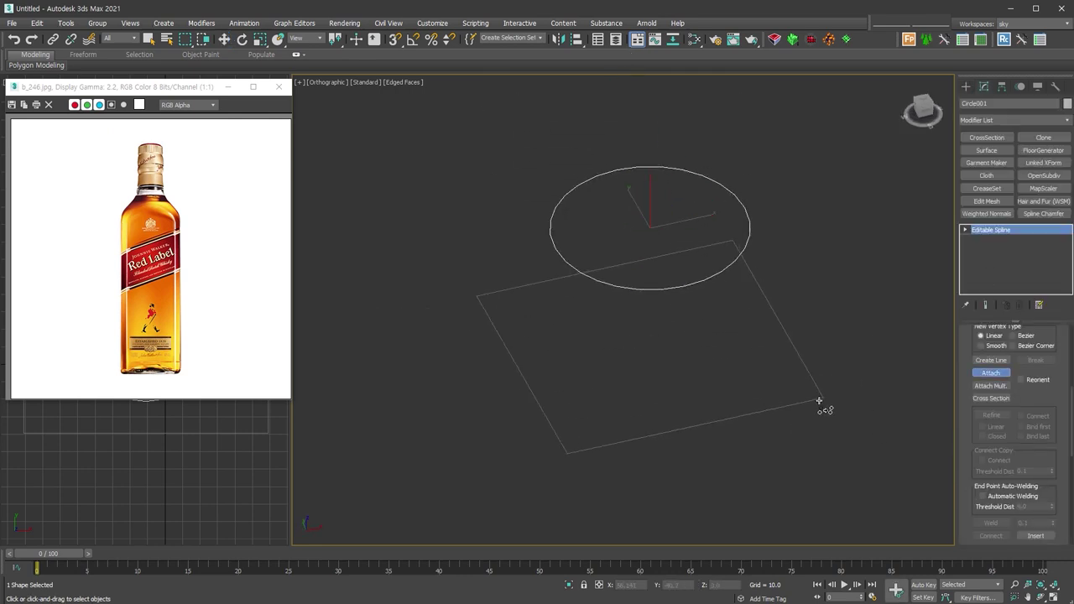
left_click(819, 401)
left_click(965, 229)
left_click(987, 239)
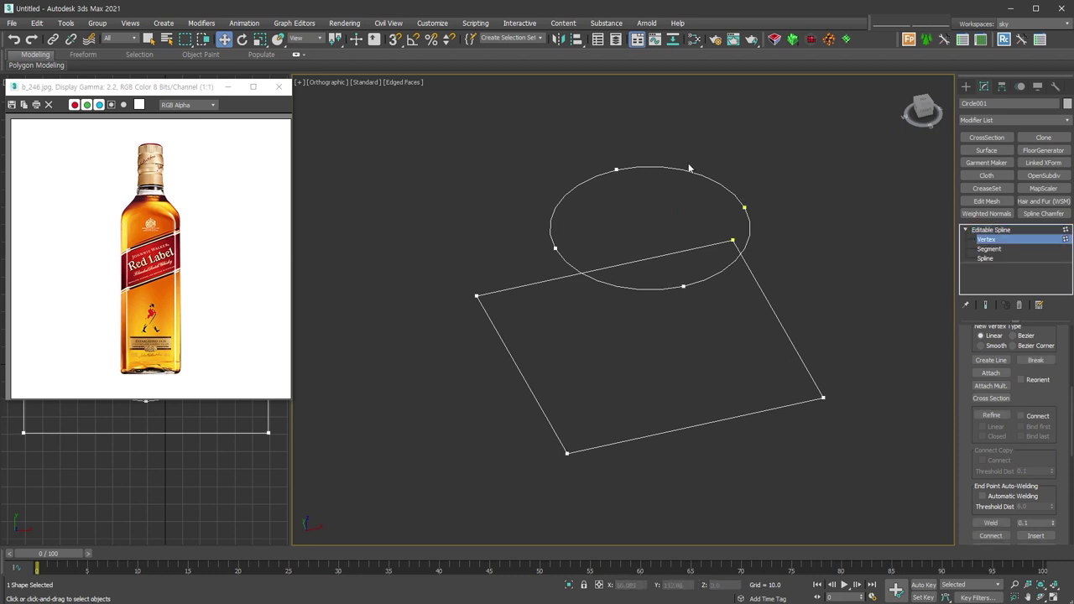
key("t")
middle_click_drag(709, 335, 698, 348)
scroll(697, 347, "up", 2)
- Divide every segment of both shapes once at its midpoint
left_click(989, 248)
key("ctrl+a")
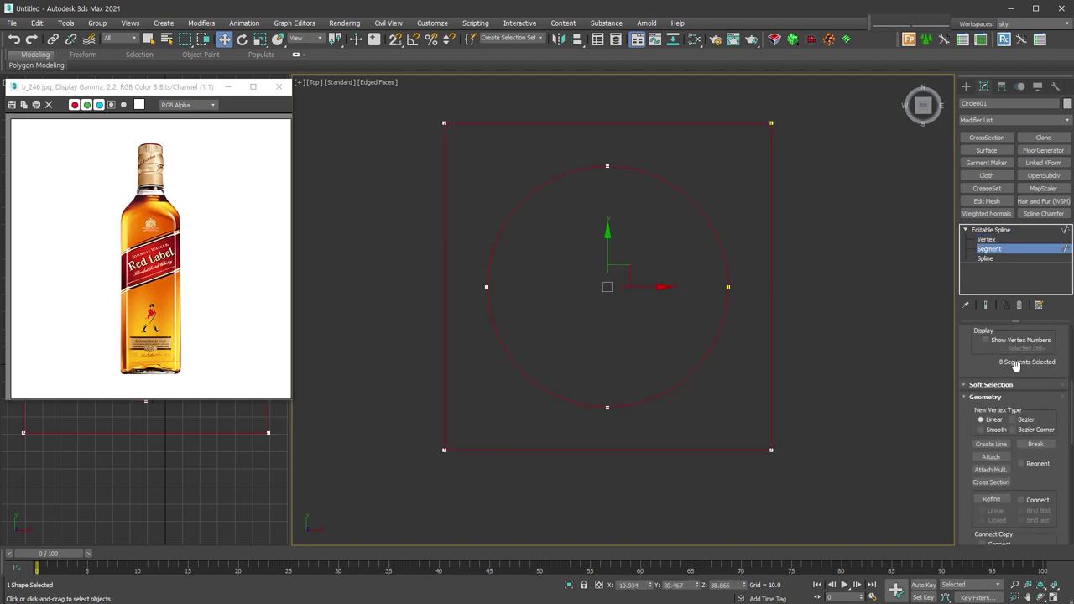
scroll(980, 369, "down", 5)
scroll(981, 464, "down", 5)
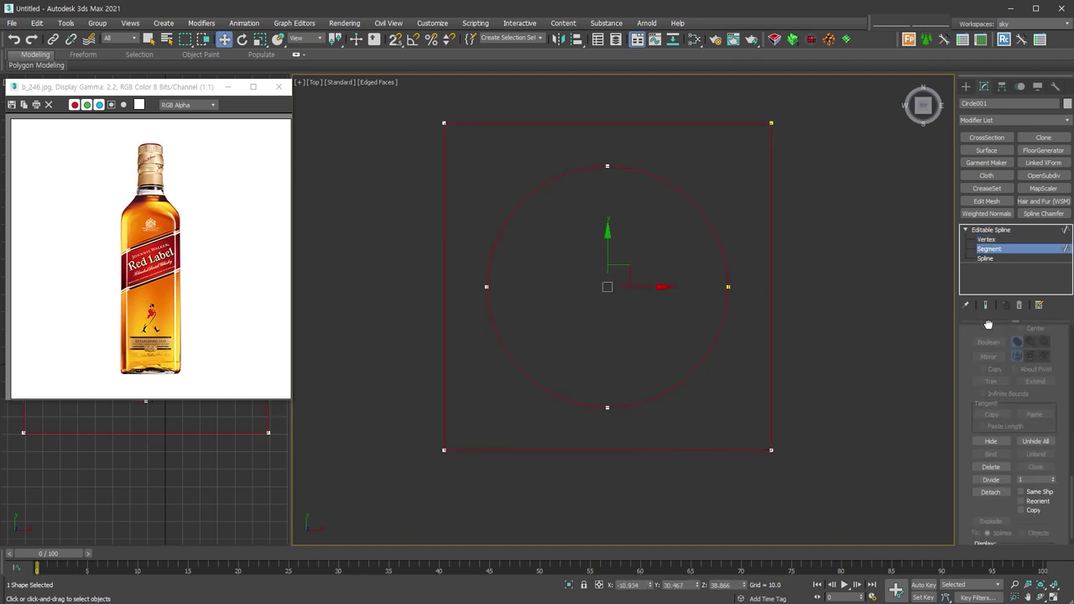
left_click(992, 462)
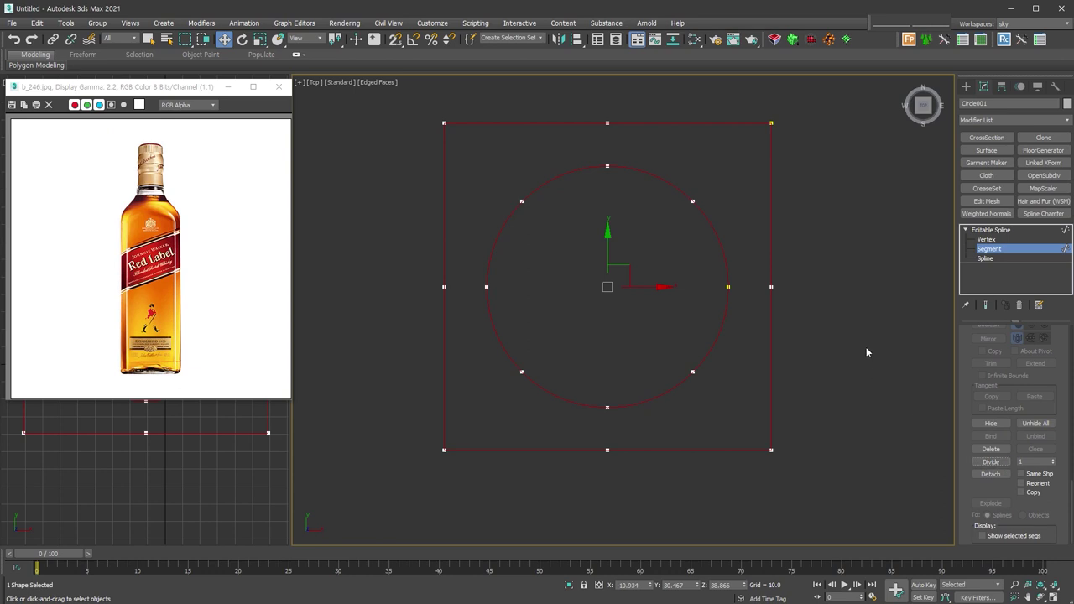
left_click(512, 317)
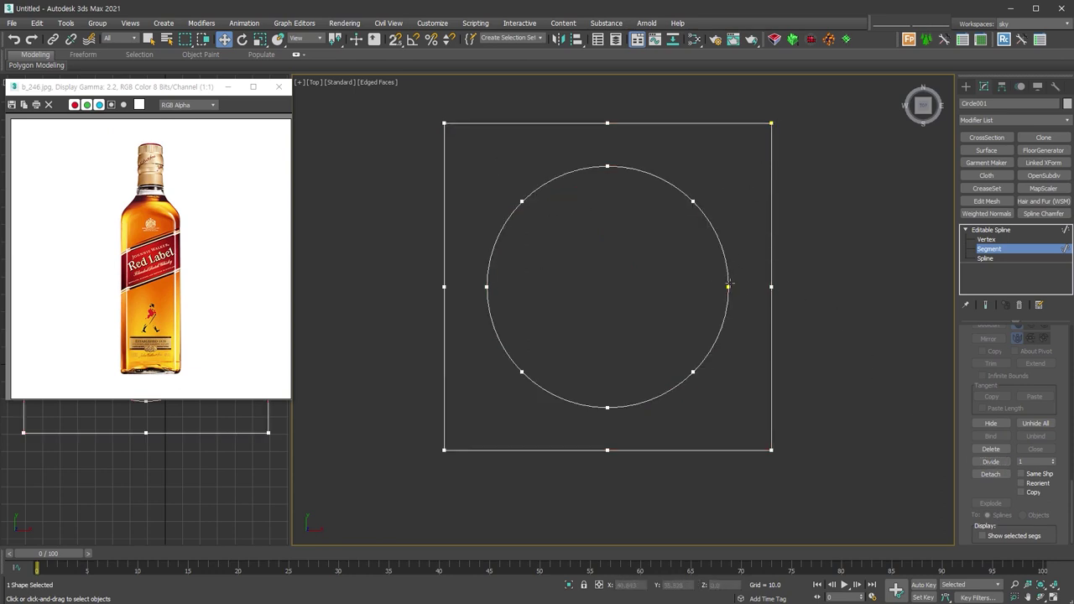
- Make the right-side vertices of the circle and rectangle their first vertices
key("1")
left_click_drag(662, 255, 731, 282)
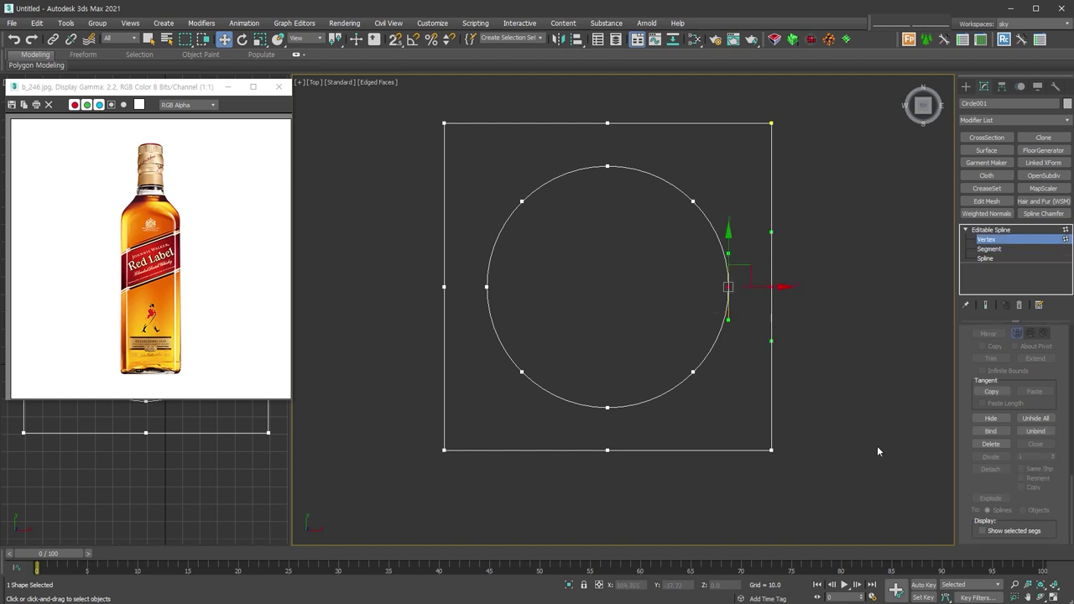
scroll(965, 382, "up", 5)
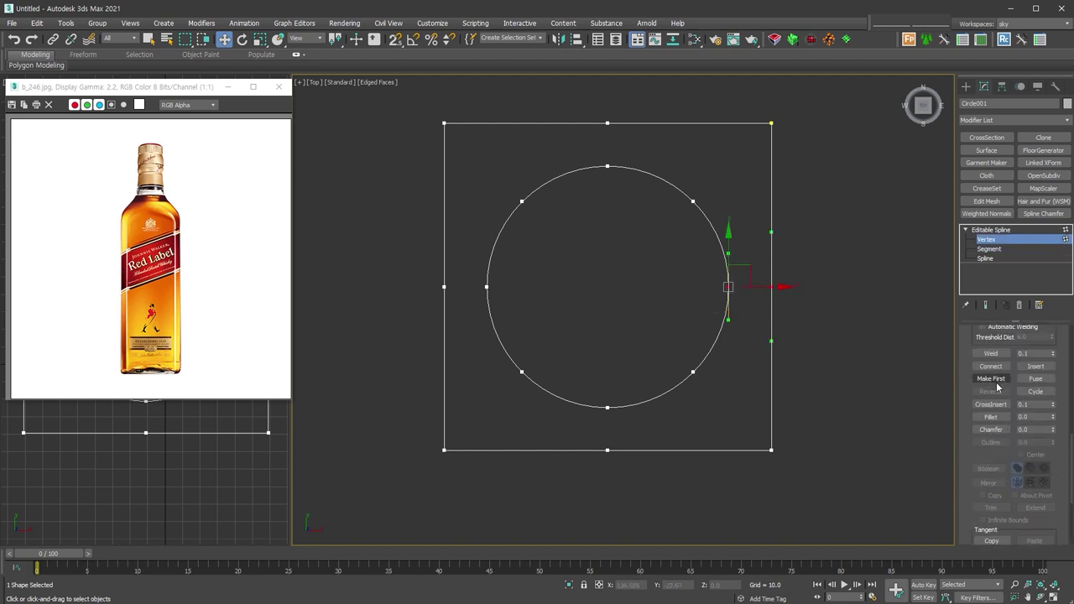
left_click(991, 379)
left_click(748, 303)
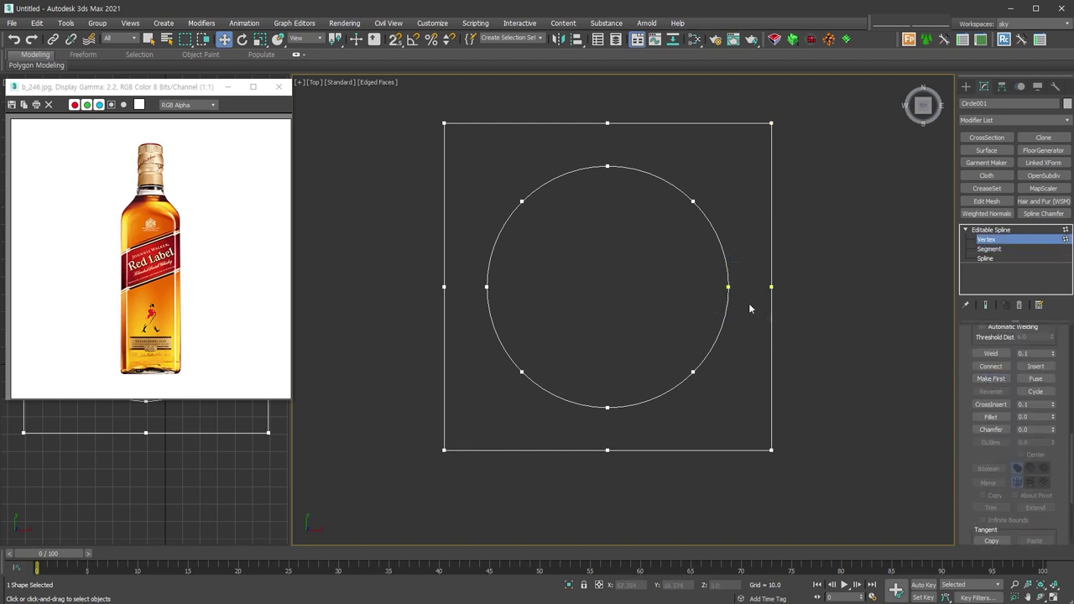
scroll(978, 347, "up", 8)
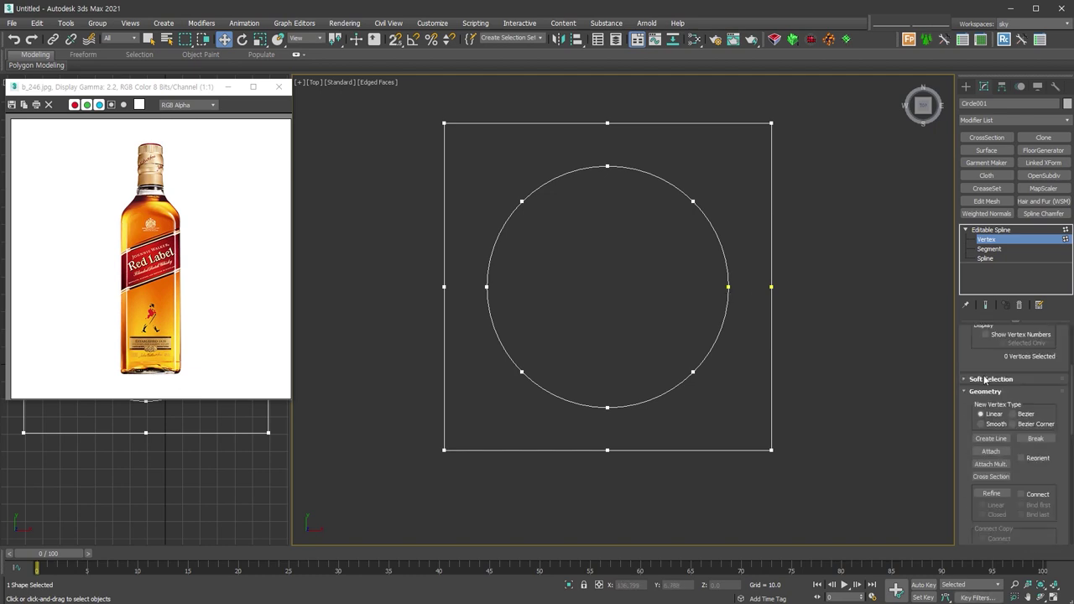
- Link the circle's vertices to the rectangle's with Cross Section splines
mouse_move(873, 396)
middle_mouse_down("alt")
mouse_move(818, 353)
mouse_move(908, 438)
middle_mouse_up("alt")
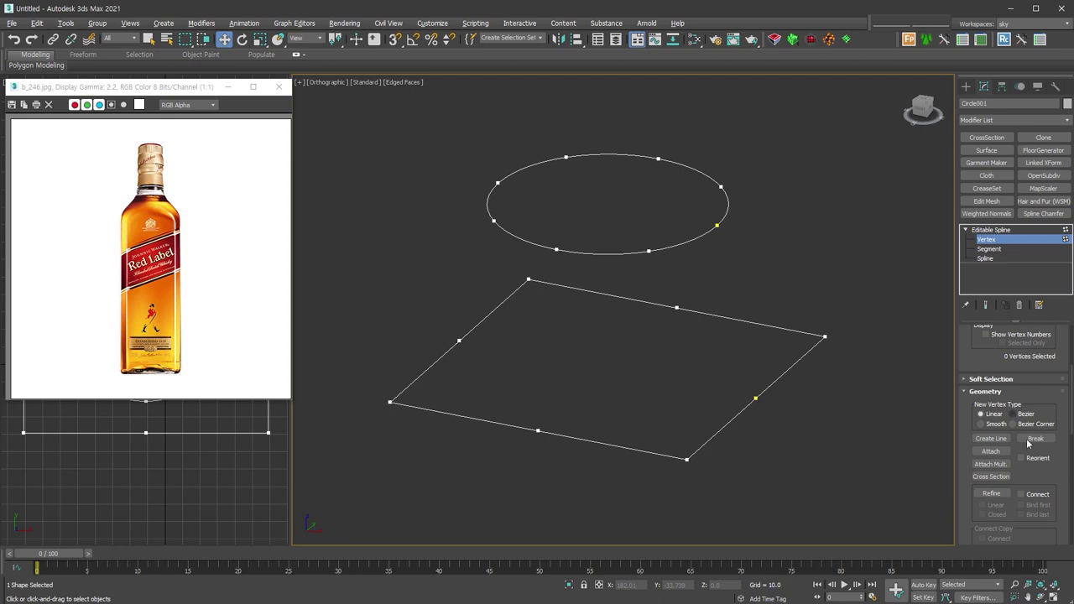
left_click(992, 476)
left_click(719, 431)
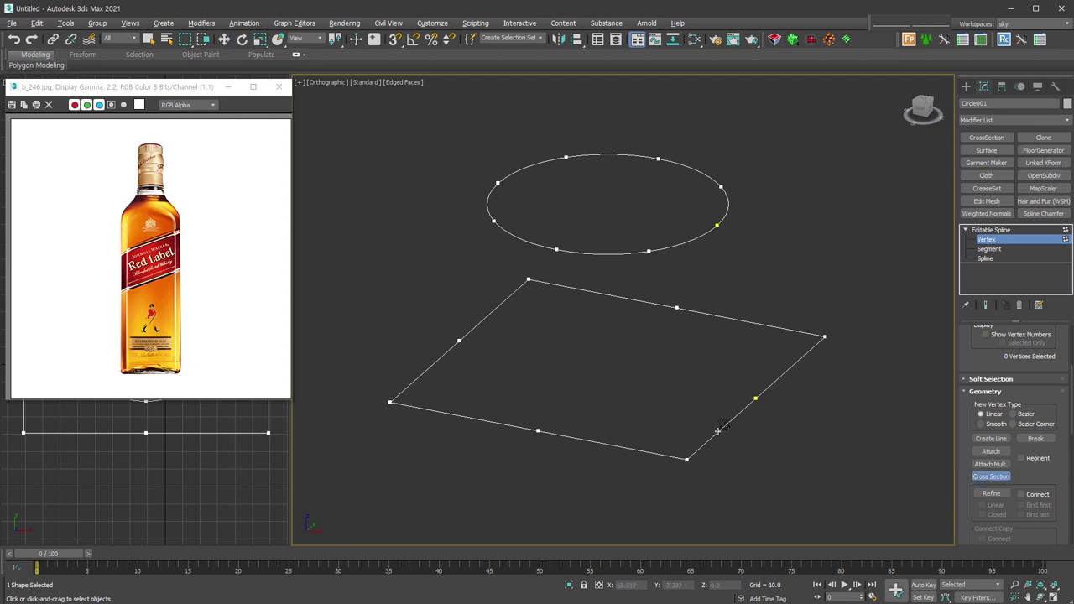
left_click(692, 238)
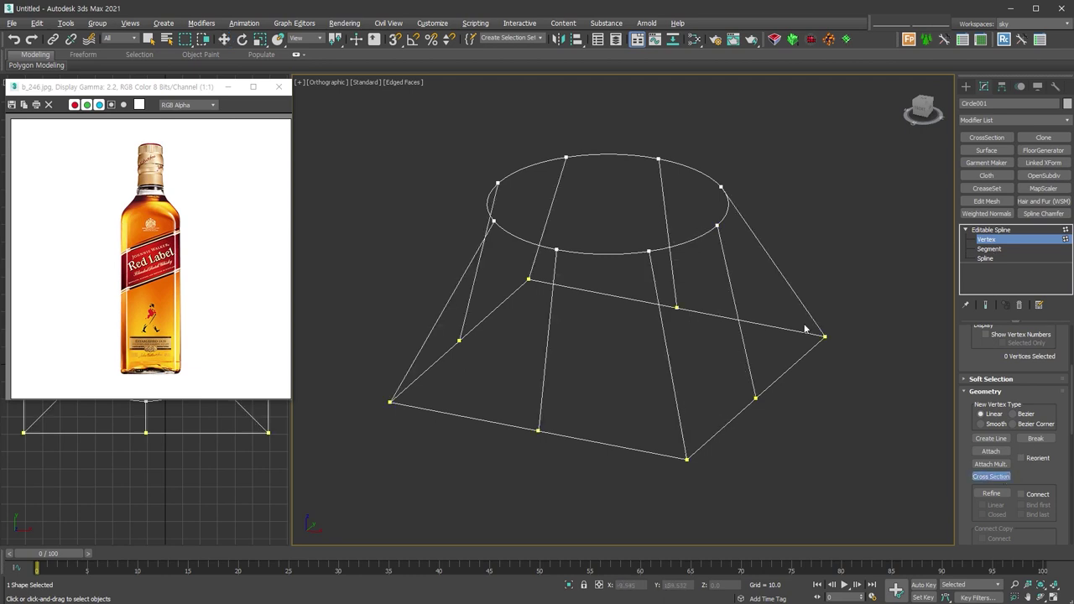
- Apply a Surface modifier to skin the cross-section cage into a tapered shell
middle_click_drag(867, 423, 889, 432, "alt")
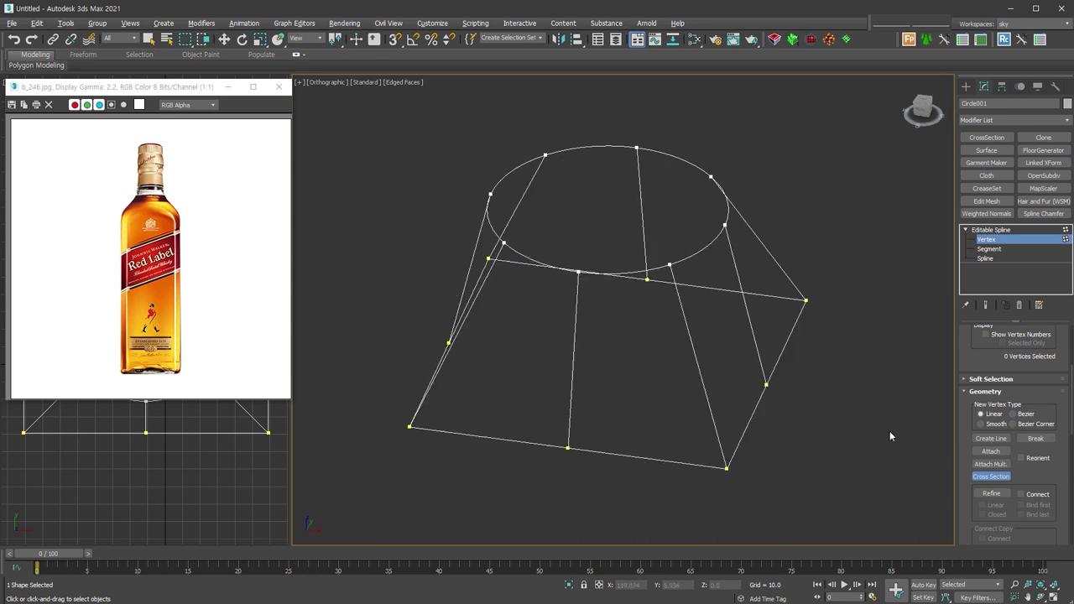
middle_click_drag(835, 429, 782, 430, "alt")
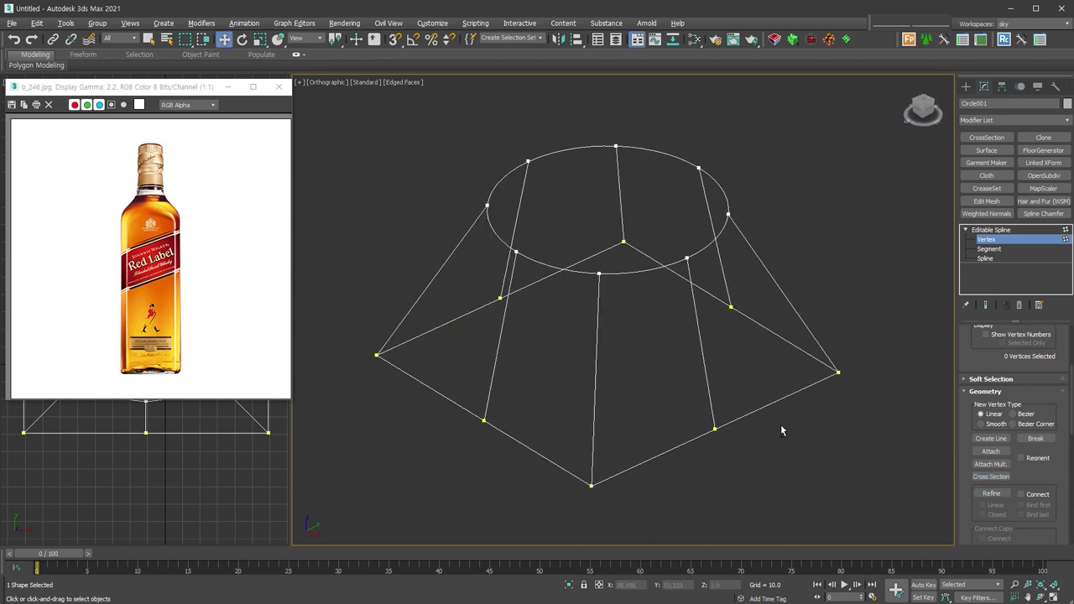
left_click(989, 229)
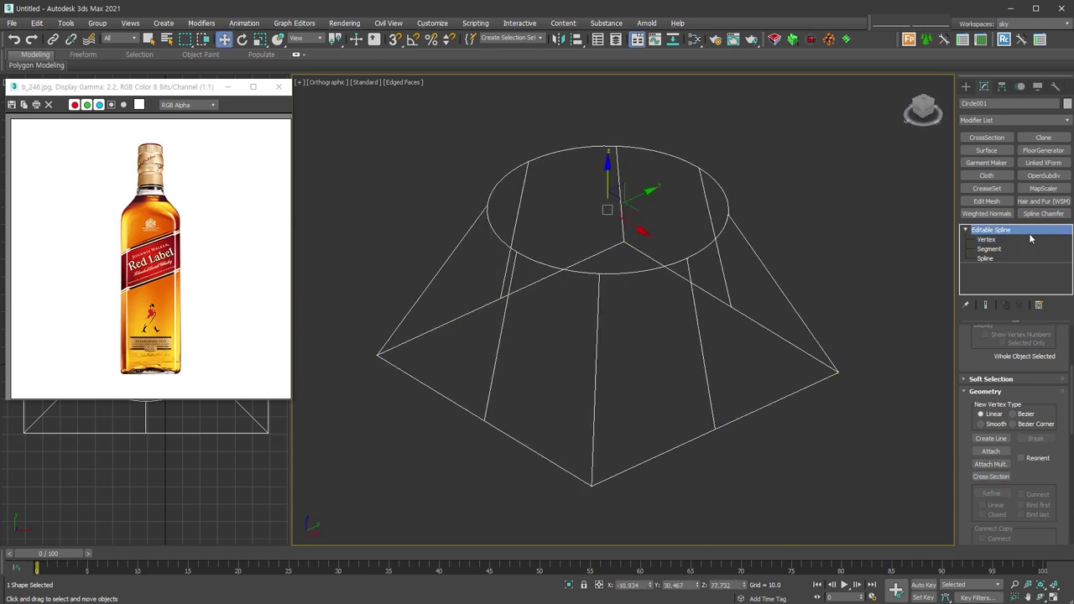
left_click(987, 150)
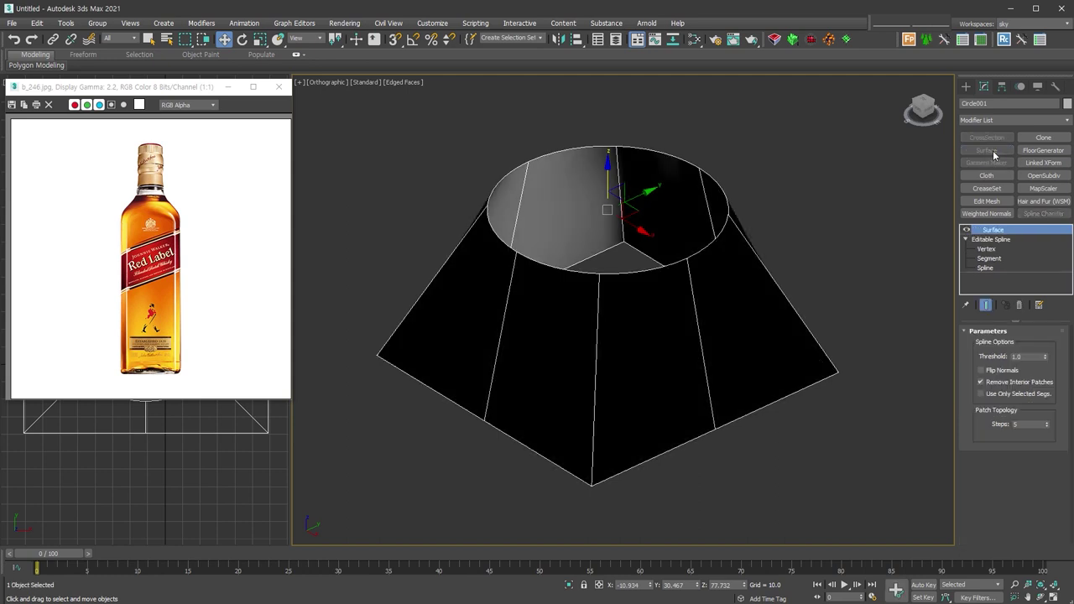
- Check Flip Normals in the Surface modifier and reset its Steps to 0
mouse_move(902, 396)
middle_mouse_down("alt")
mouse_move(837, 411)
mouse_move(892, 411)
middle_mouse_up("alt")
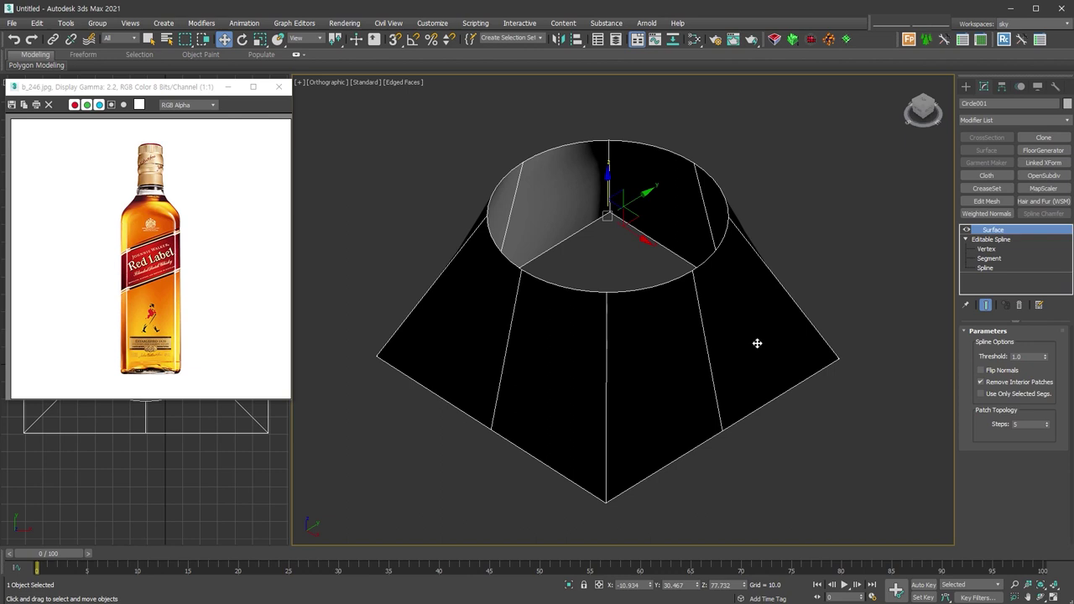
left_click(1007, 374)
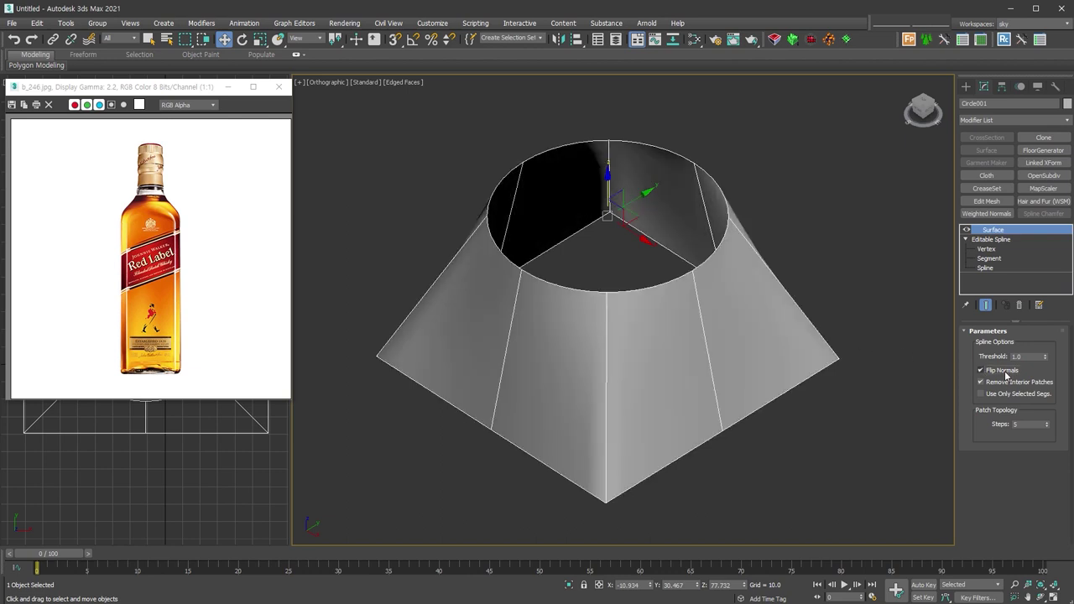
middle_click_drag(917, 395, 808, 415, "alt")
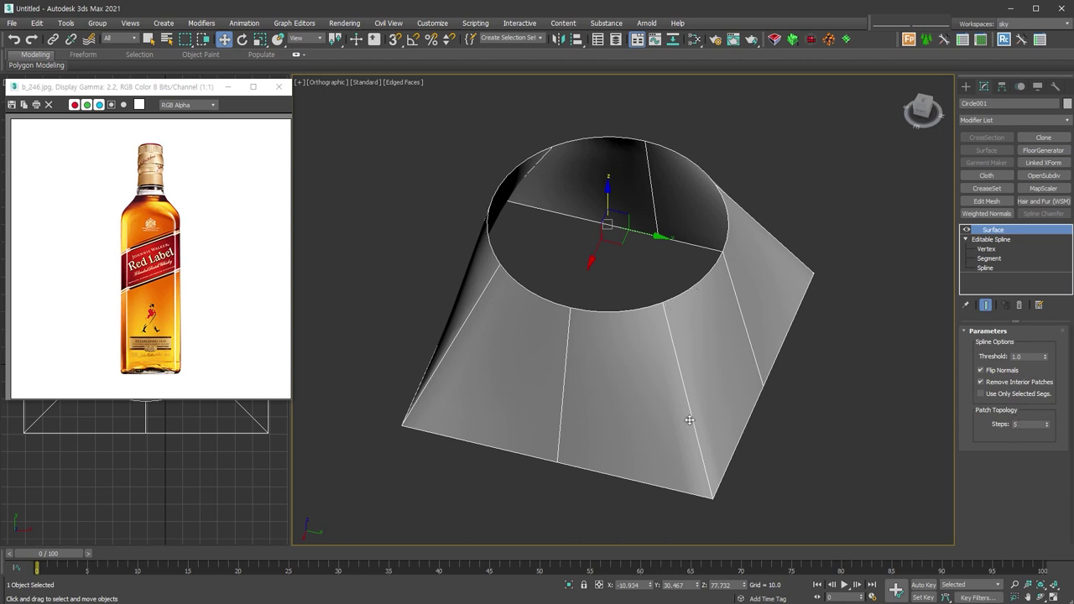
right_click(1048, 429)
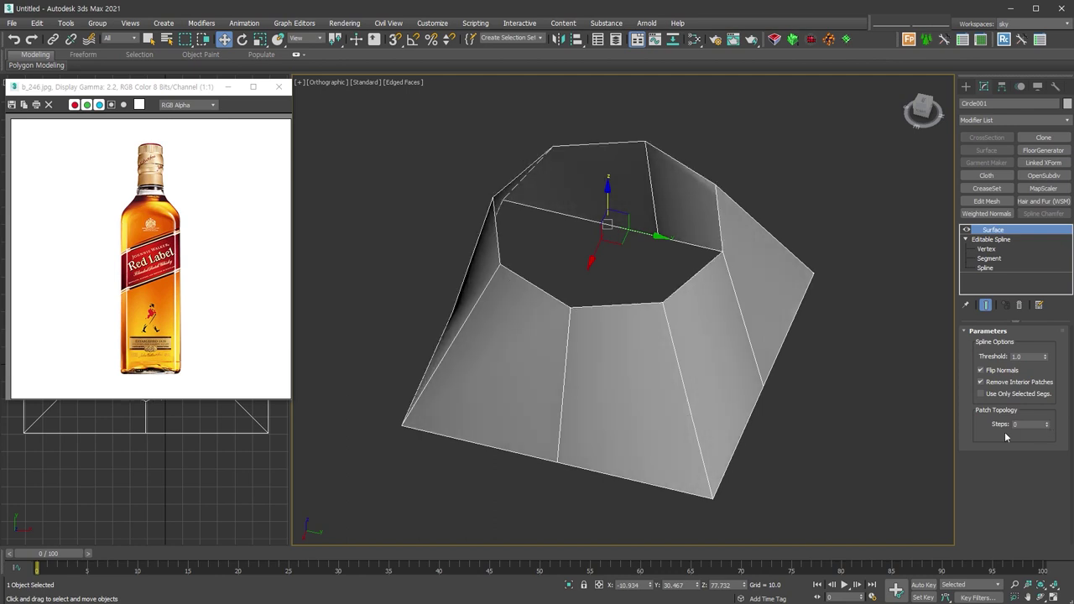
mouse_move(535, 227)
middle_mouse_down("alt")
mouse_move(756, 386)
mouse_move(843, 377)
middle_mouse_up("alt")
- Add TurboSmooth with Iterations 2 to the surface
key("ctrl+t")
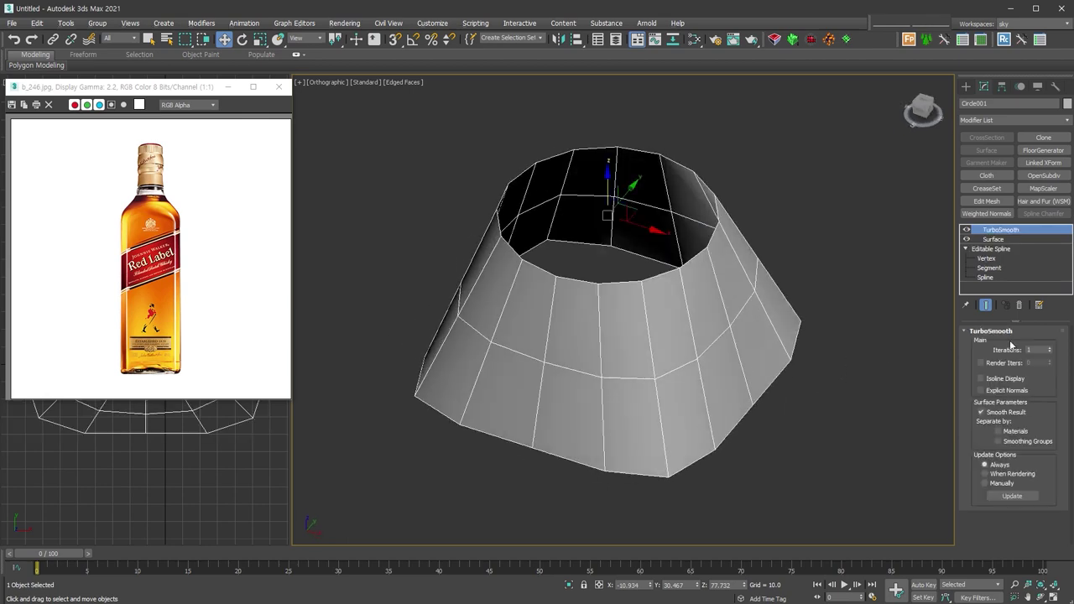
left_click(1052, 349)
mouse_move(848, 425)
middle_mouse_down("alt")
mouse_move(760, 438)
mouse_move(762, 471)
middle_mouse_up("alt")
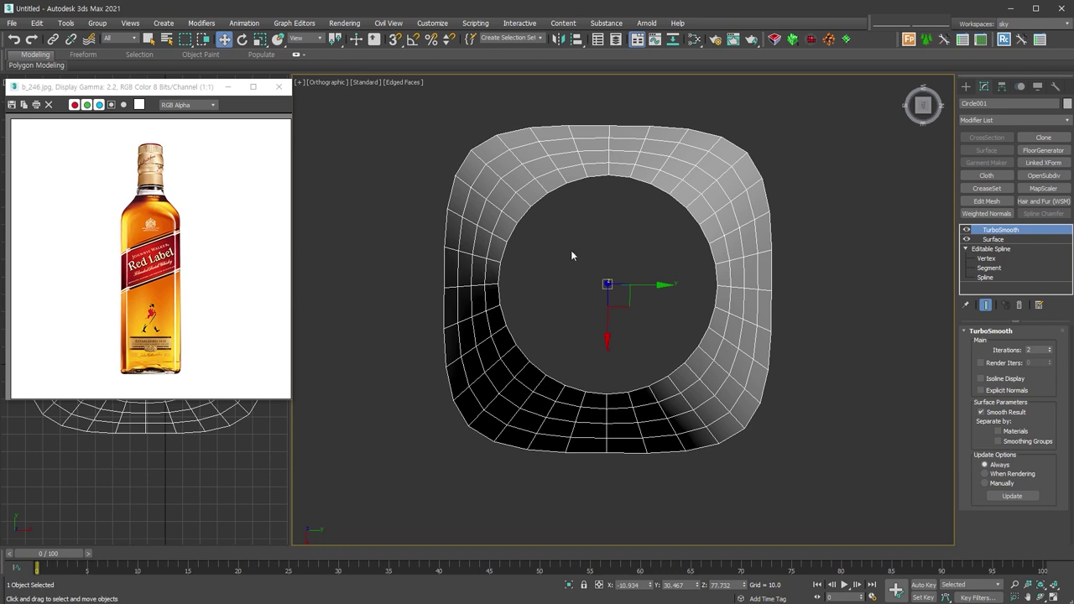
- Insert an Edit Poly above Surface and shift-scale the open border outward into a wide rim
left_click(995, 239)
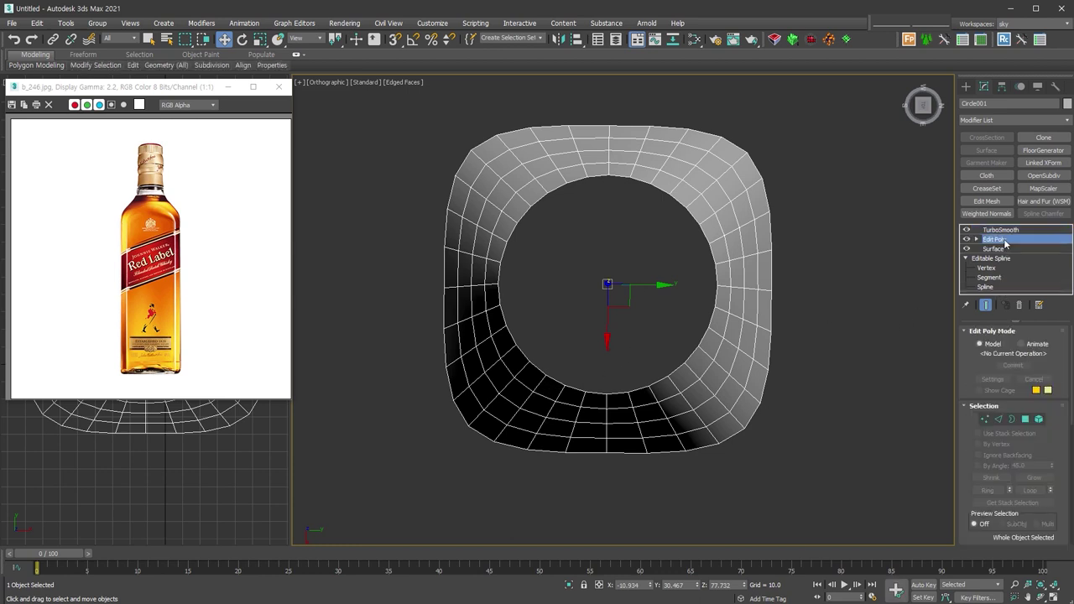
left_click(966, 229)
mouse_move(789, 352)
middle_mouse_down("alt")
mouse_move(801, 367)
mouse_move(780, 391)
mouse_move(721, 315)
middle_mouse_up("alt")
key("3")
left_click(780, 392)
right_click(721, 315)
left_click(738, 347)
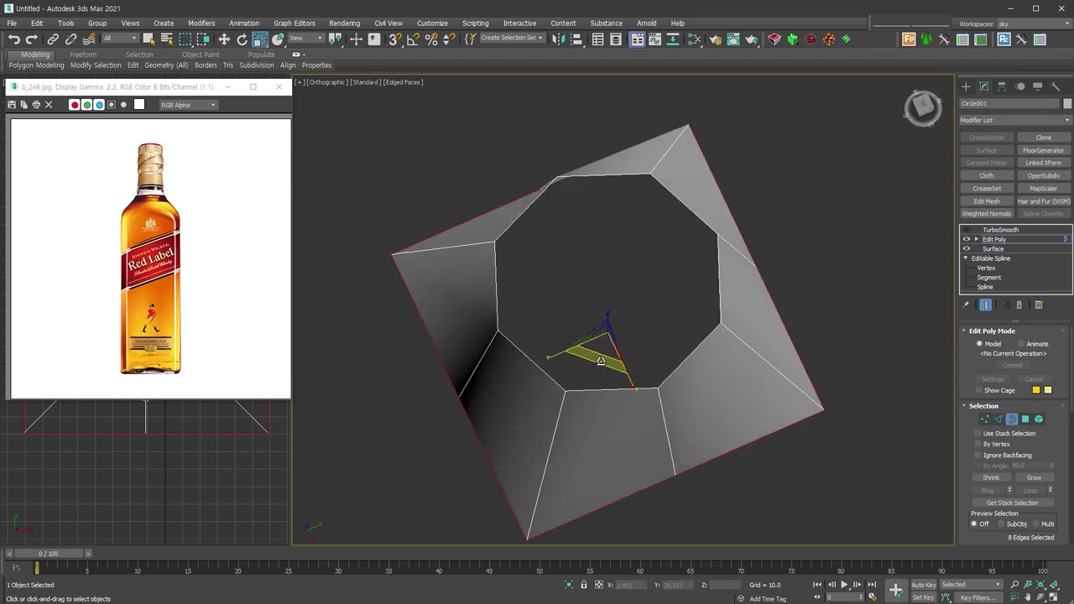
left_click_drag(604, 334, 713, 252, "shift")
left_click(996, 231)
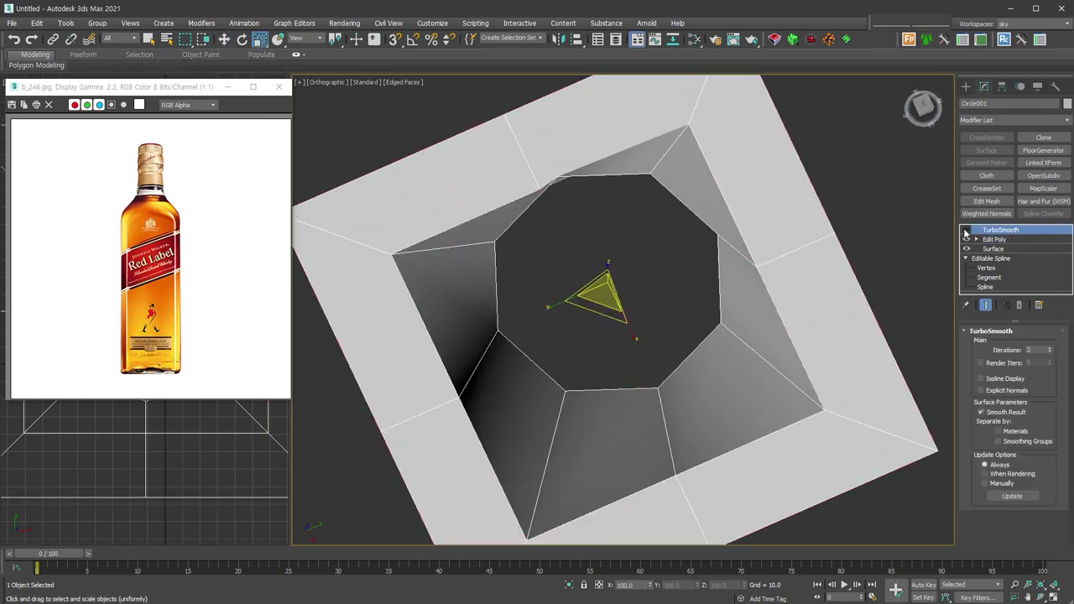
left_click(966, 230)
- Shift-move the rim's border down into a vertical square wall
middle_click_drag(896, 392, 869, 397, "alt")
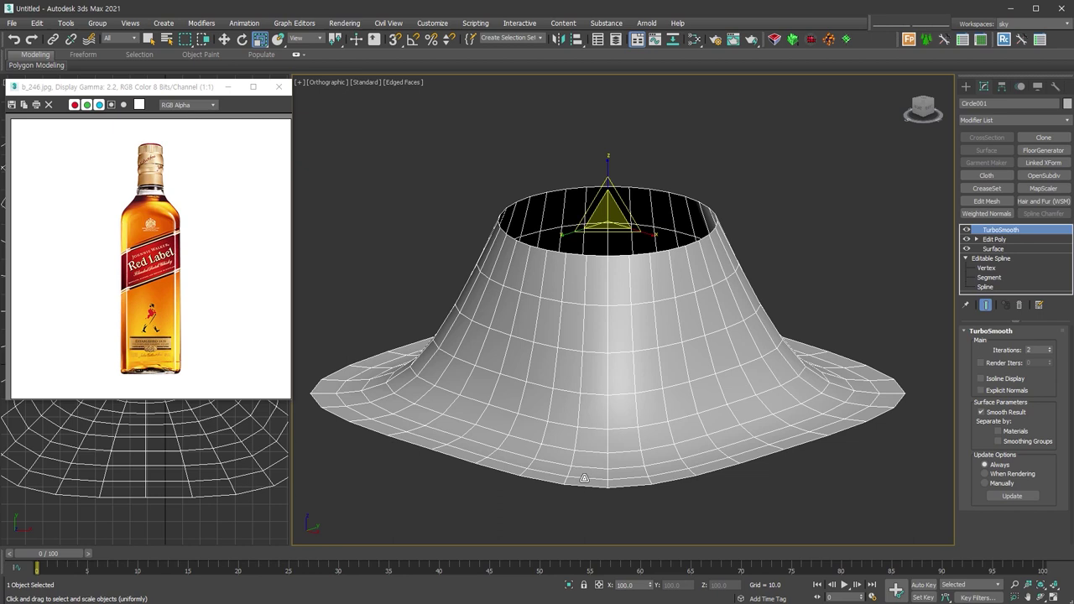
scroll(839, 255, "down", 3)
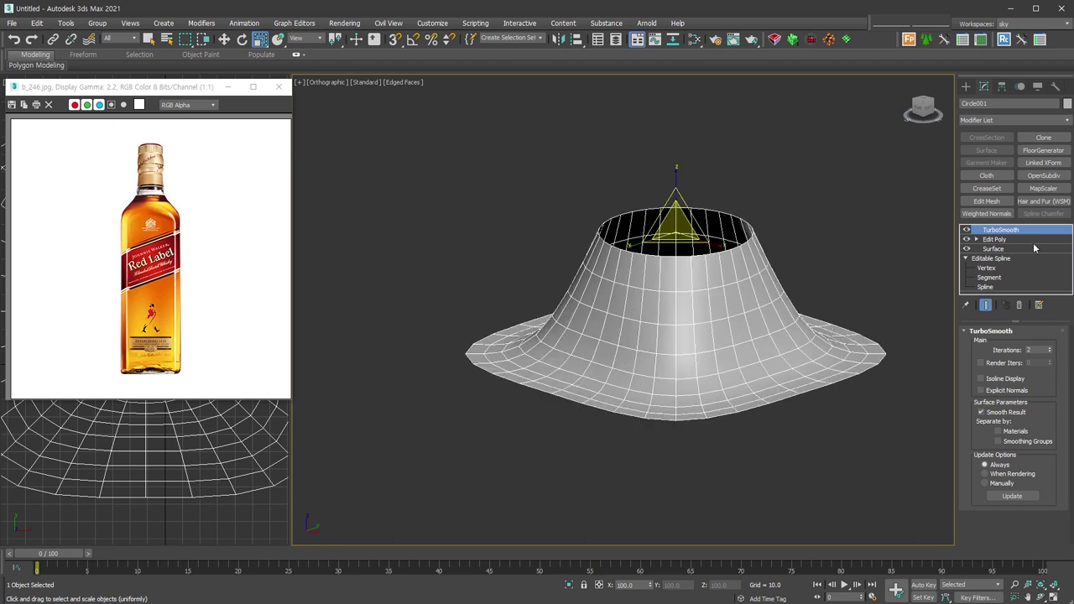
left_click(1011, 241)
left_click(1012, 419)
key("w")
left_click_drag(677, 316, 684, 403, "shift")
- Enable Smoothing Groups in TurboSmooth for a crisp square base, then delete the mesh
left_click(1025, 419)
scroll(992, 524, "down", 5)
left_click(1028, 231)
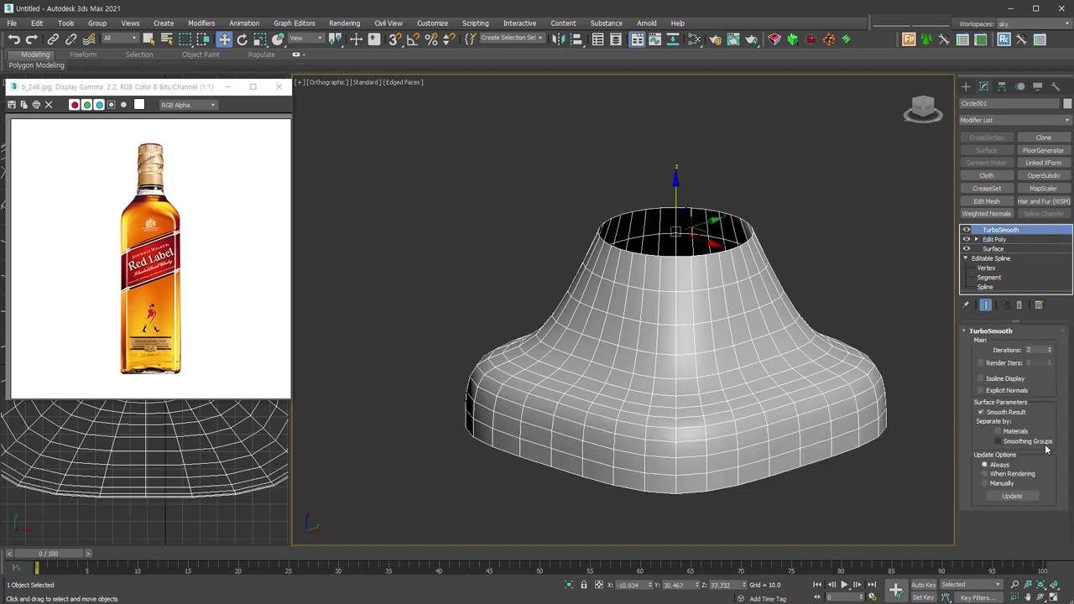
left_click(1046, 443)
middle_click_drag(633, 462, 740, 457, "alt")
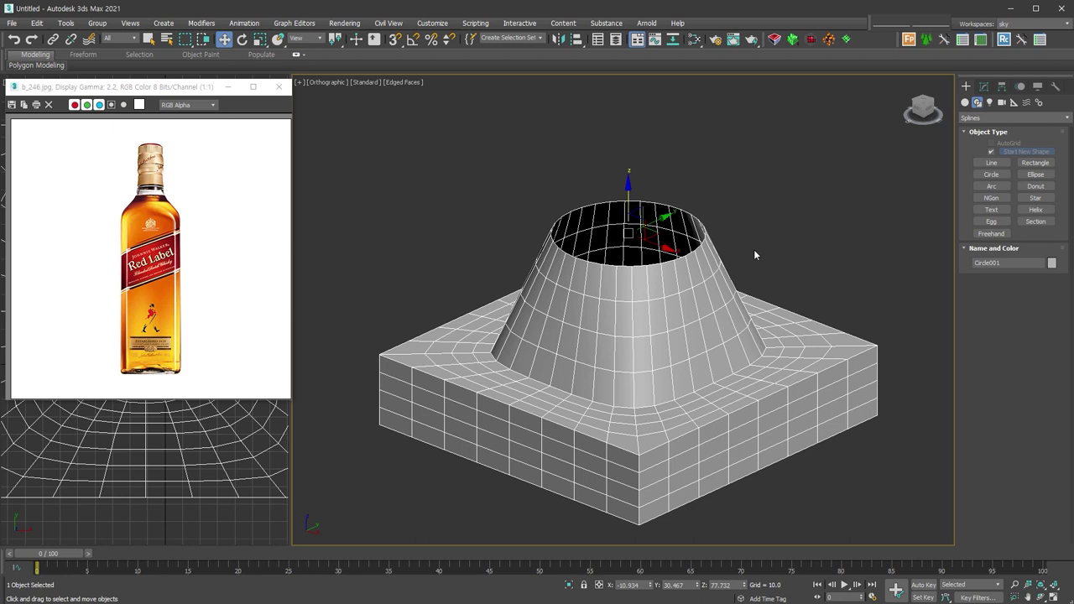
key("Delete")
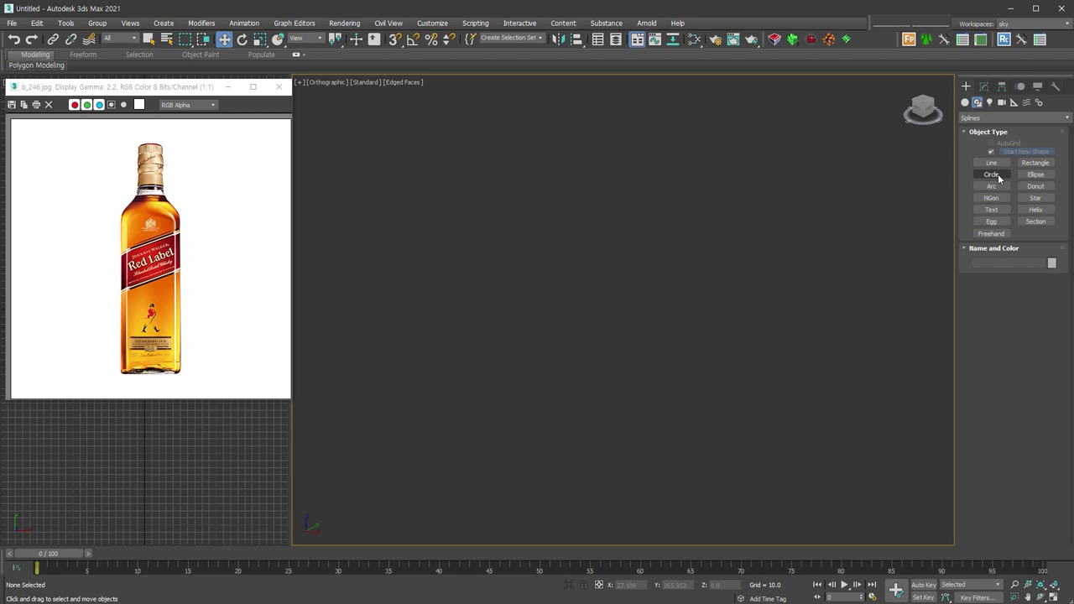
- Draw a new circle and, in Top view, a square rectangle around it
left_click(992, 174)
left_click_drag(674, 257, 717, 346)
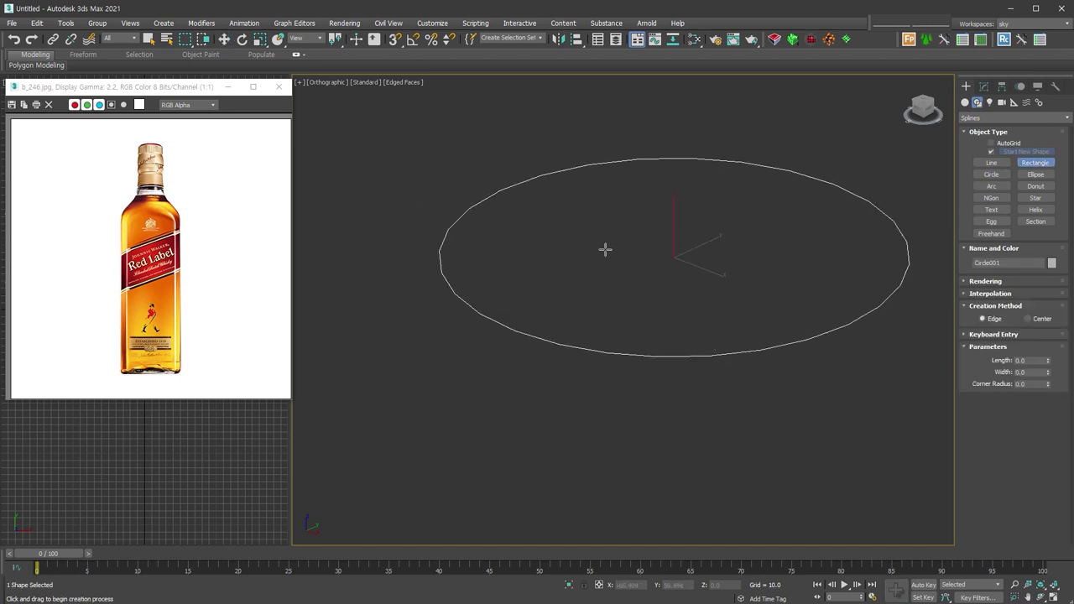
key("t")
left_click_drag(434, 118, 819, 485)
- Convert the square to an Editable Spline and attach the circle to it
right_click(818, 327)
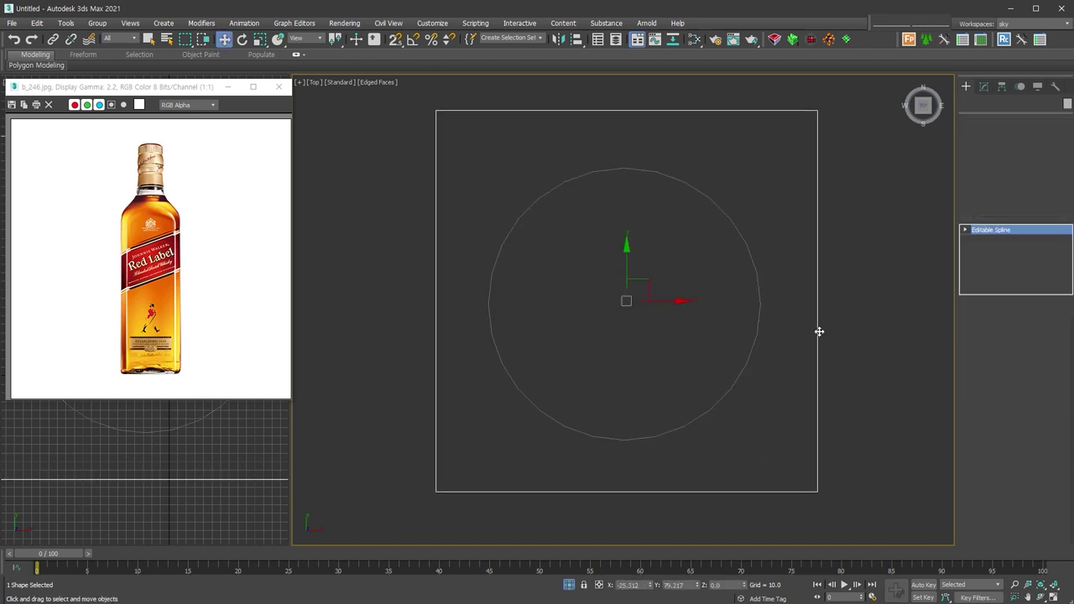
scroll(1029, 417, "down", 5)
left_click(992, 340)
left_click(741, 383)
middle_click_drag(758, 426, 803, 346, "alt")
left_click(965, 230)
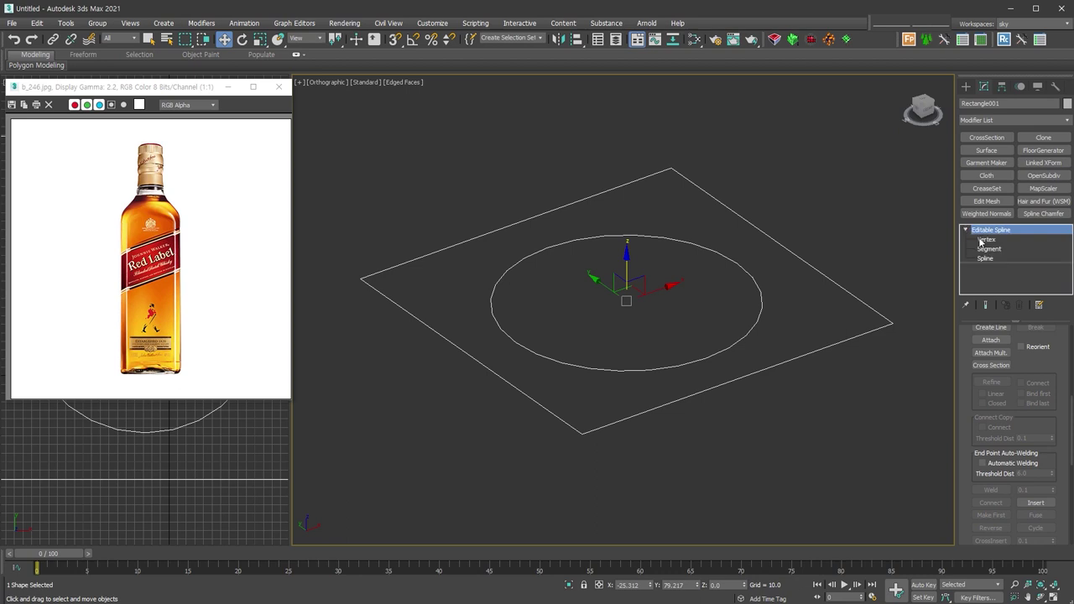
- Add midpoint vertices to every segment of the square and circle, then check the vertices from above
left_click(991, 250)
key("ctrl+a")
scroll(1048, 369, "down", 5)
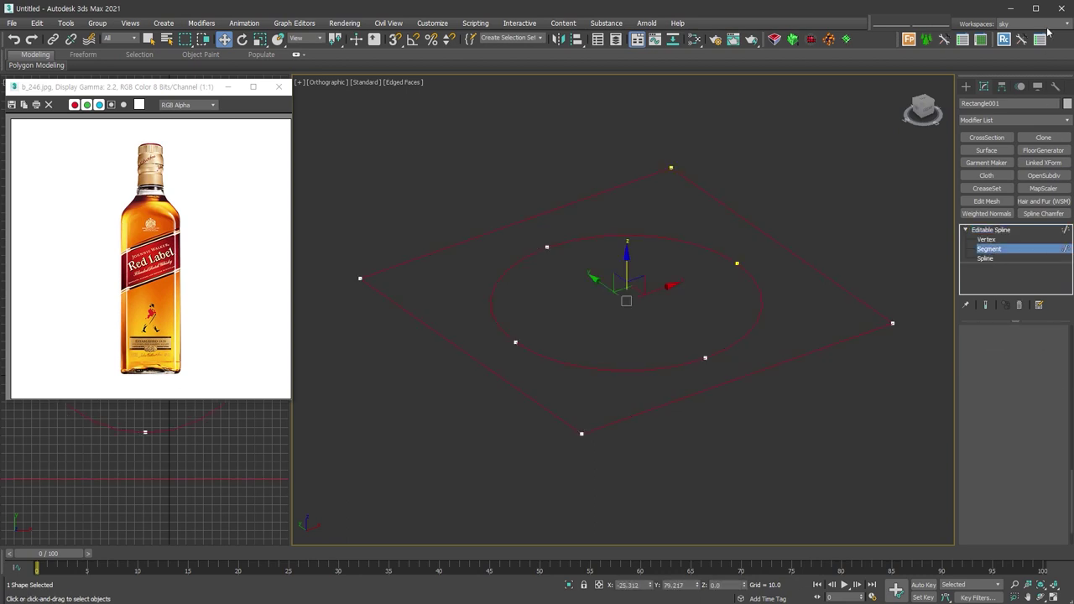
scroll(1007, 470, "down", 3)
left_click(996, 498)
key("1")
middle_click_drag(698, 449, 813, 307, "alt")
left_click_drag(696, 264, 870, 319)
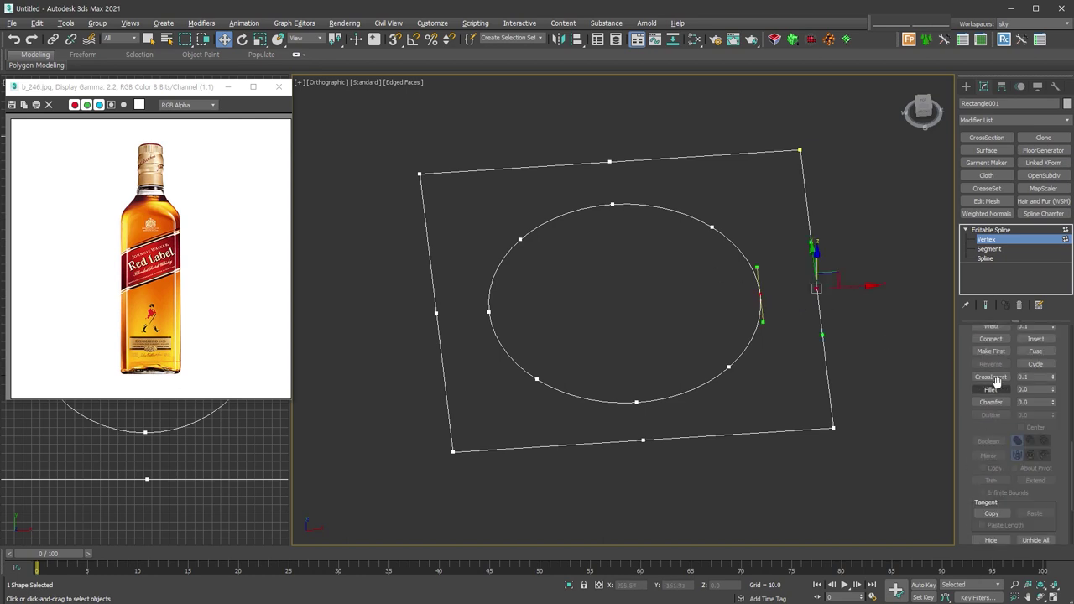
left_click(915, 453)
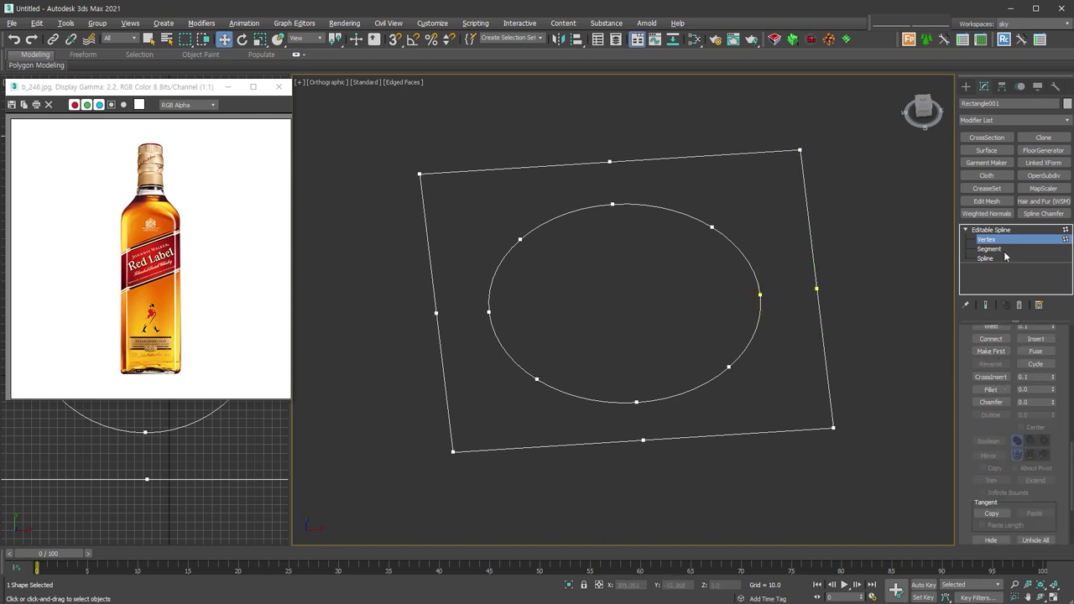
- Divide every segment of both shapes with 10 extra vertices
left_click(989, 250)
scroll(1039, 470, "down", 3)
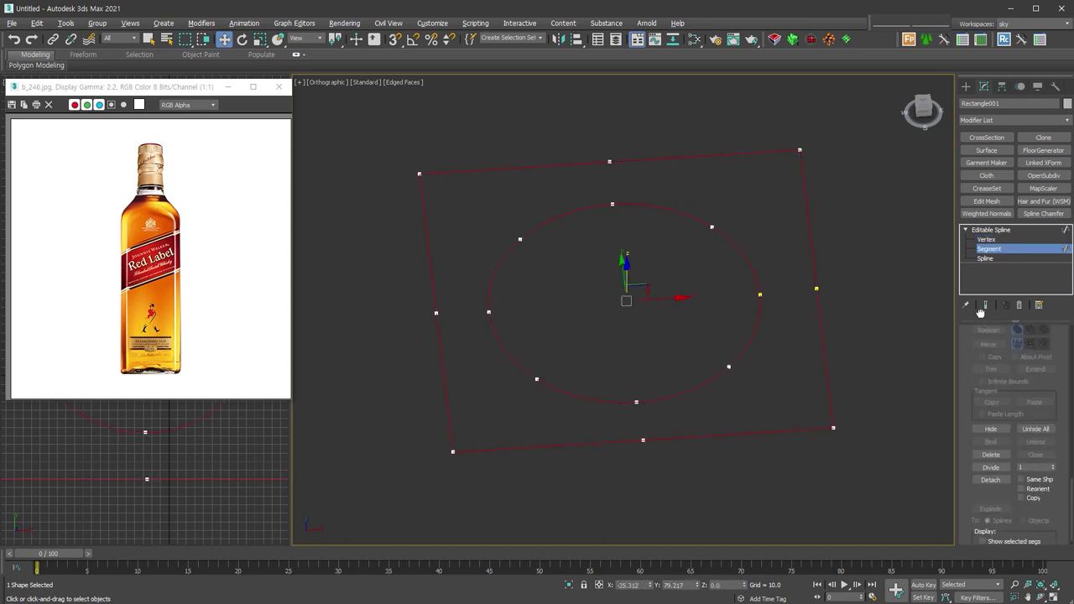
left_click(1031, 465)
type("10")
left_click(991, 467)
- Link the circle to the square with Cross Section, then add a Surface modifier
left_click(991, 229)
left_click(836, 409)
left_click(736, 362)
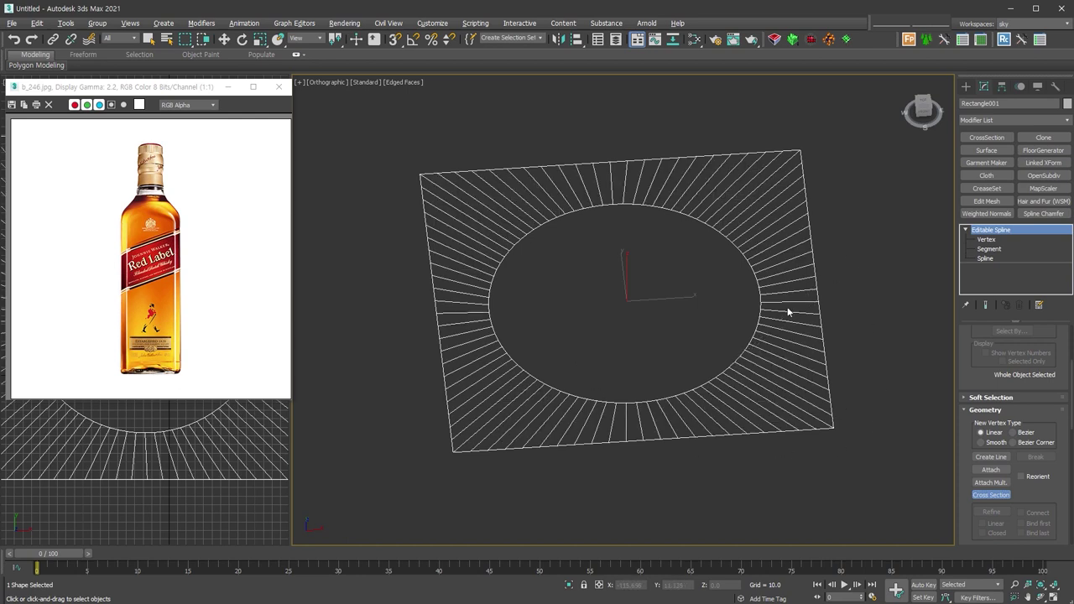
left_click(986, 151)
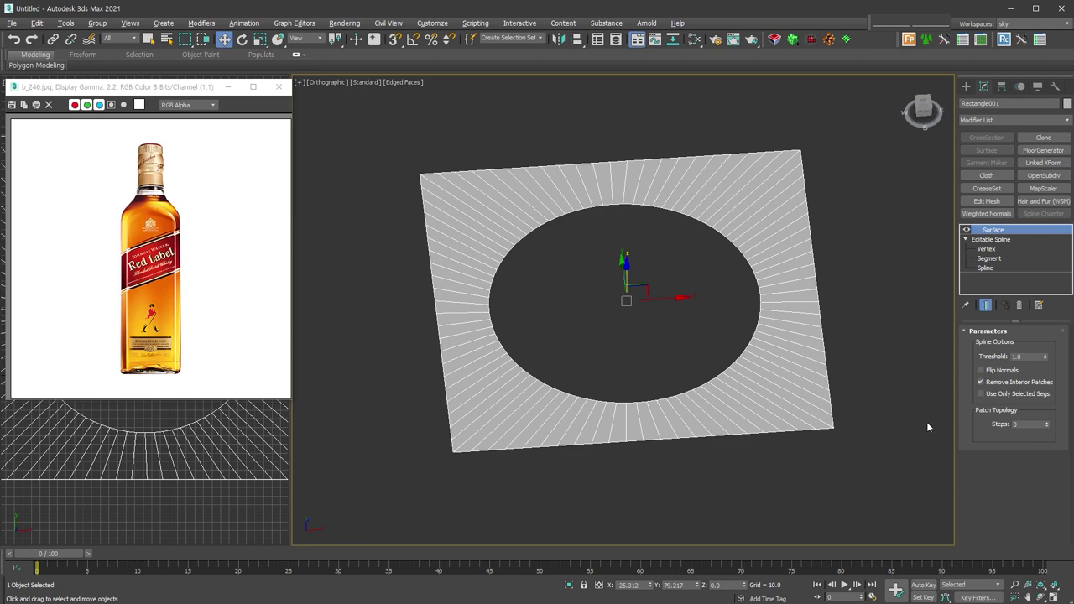
- Convert the surfaced square-and-circle panel to an Editable Poly
right_click(887, 428)
left_click(895, 409)
middle_click_drag(895, 409, 855, 397, "alt")
- Raise the inner circular border upward into a sloped funnel and inspect it from several angles
key("3")
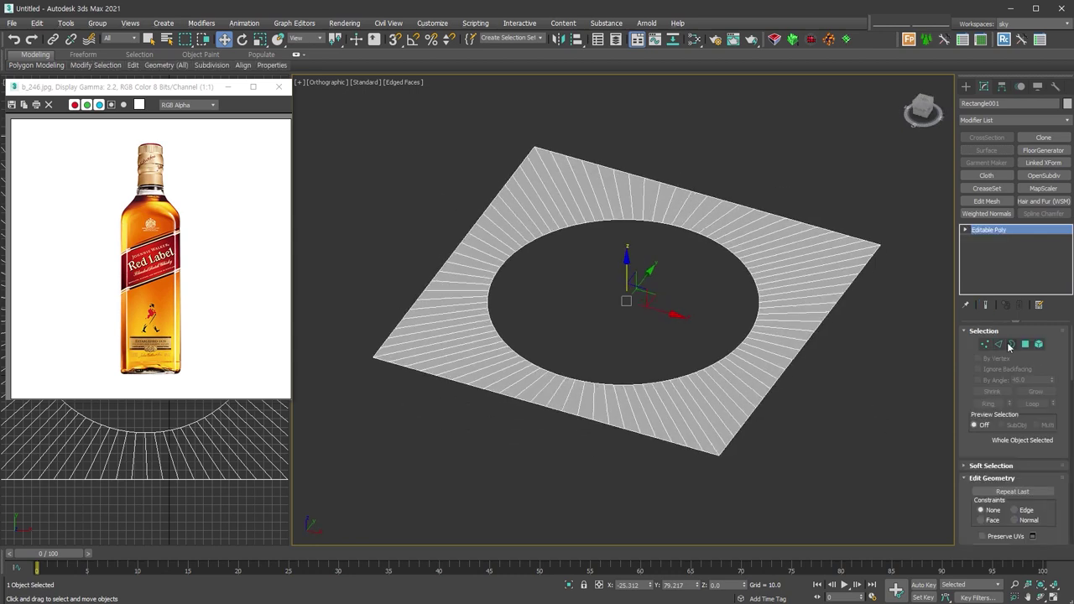
left_click(719, 371)
left_click_drag(619, 217, 613, 129)
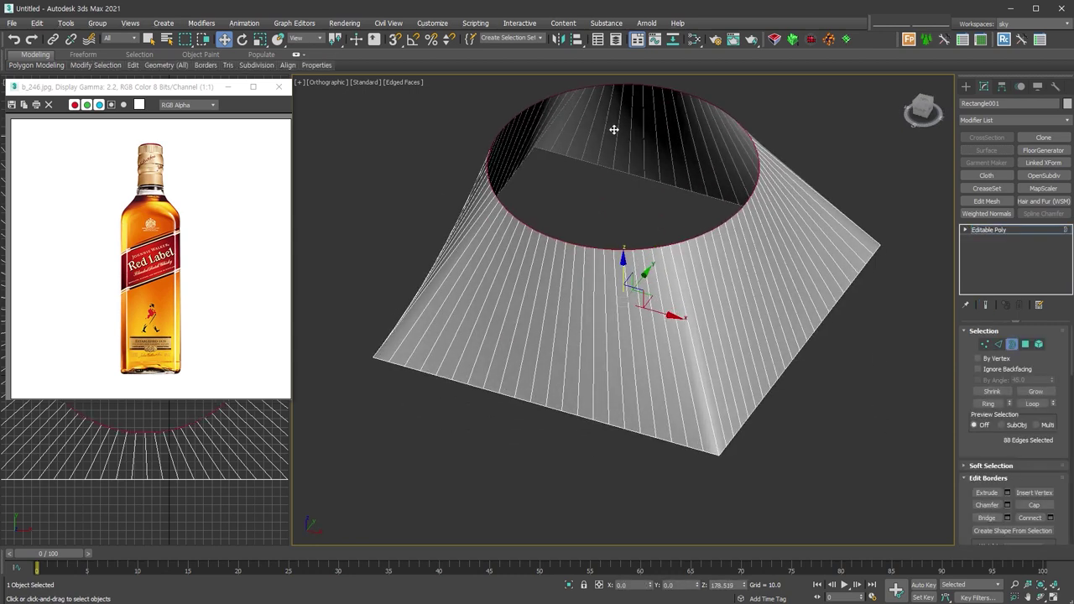
mouse_move(614, 130)
middle_mouse_down("alt")
mouse_move(599, 327)
mouse_move(553, 121)
middle_mouse_up("alt")
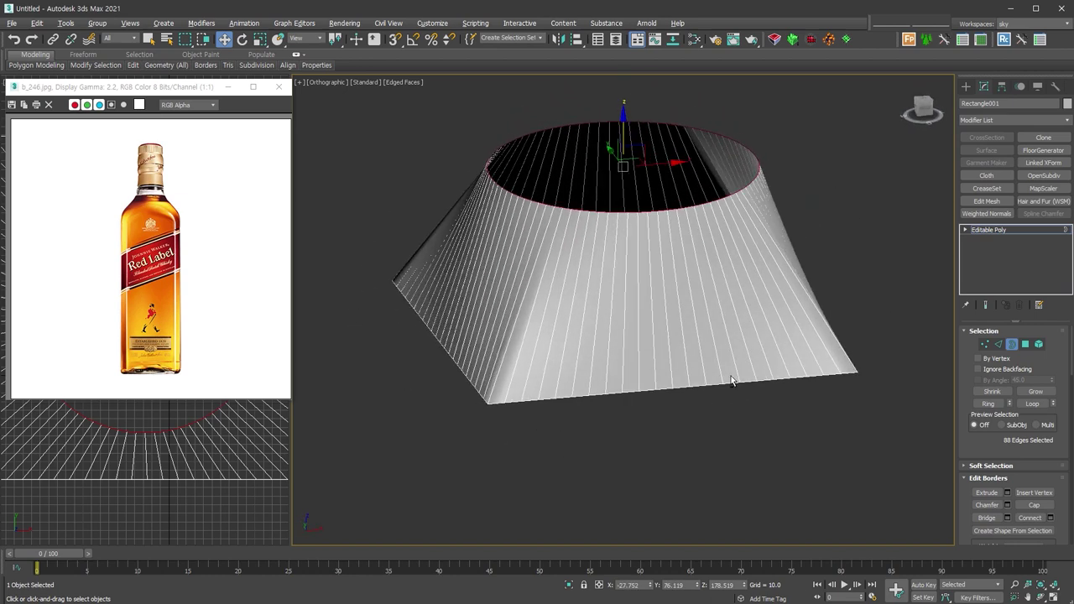
mouse_move(702, 438)
middle_mouse_down("alt")
mouse_move(672, 328)
mouse_move(772, 182)
middle_mouse_up("alt")
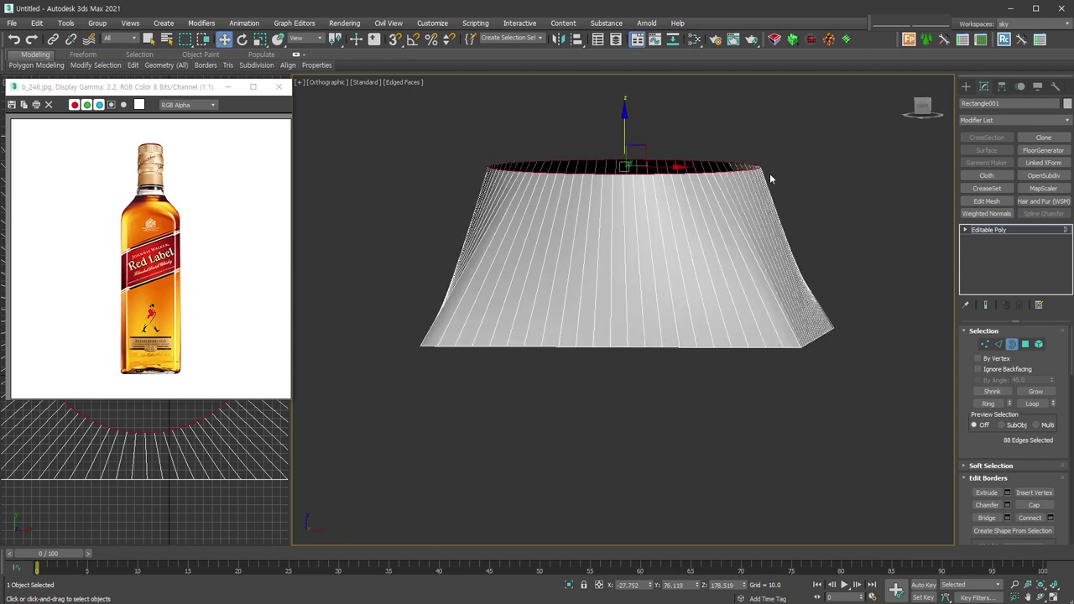
middle_click_drag(803, 314, 787, 266, "alt")
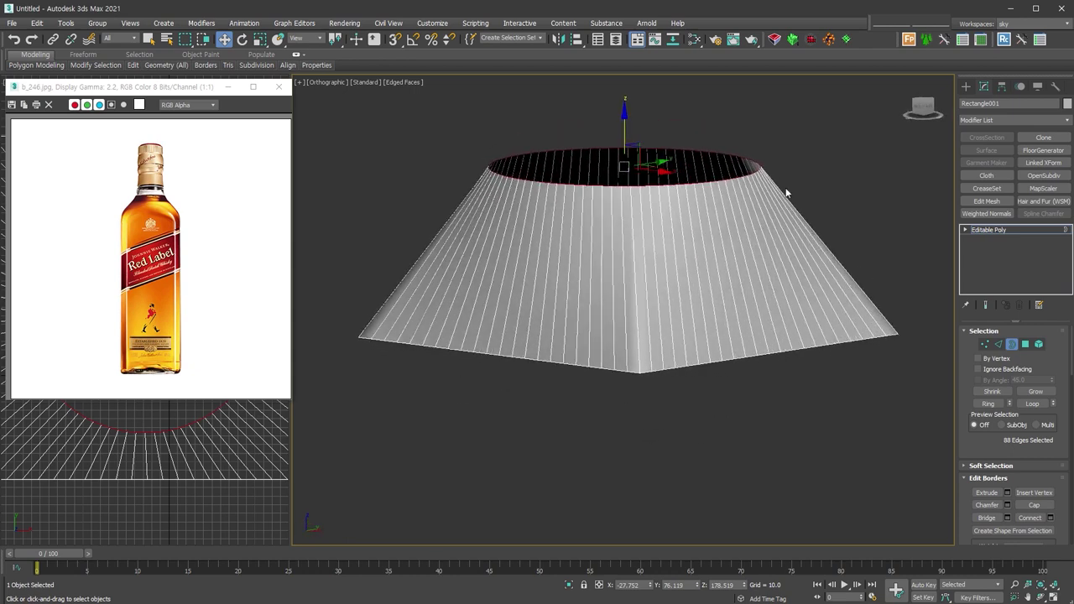
mouse_move(899, 342)
middle_mouse_down("alt")
mouse_move(730, 350)
mouse_move(796, 351)
middle_mouse_up("alt")
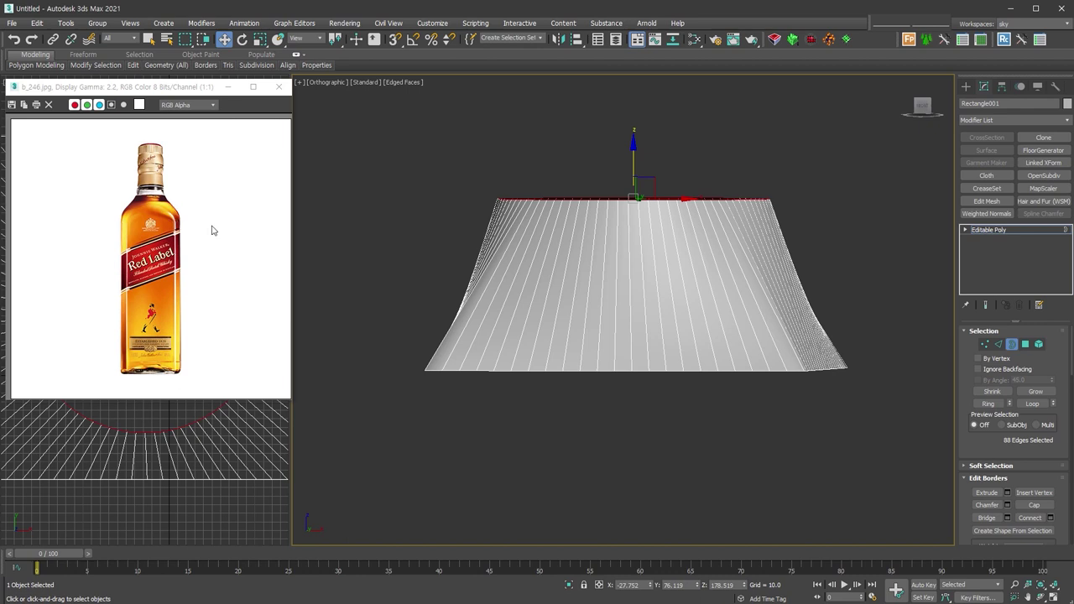
- Connect all vertical edges of the funnel with a horizontal edge loop
left_click(998, 344)
left_click_drag(803, 271, 470, 271)
key("ctrl+shift+e")
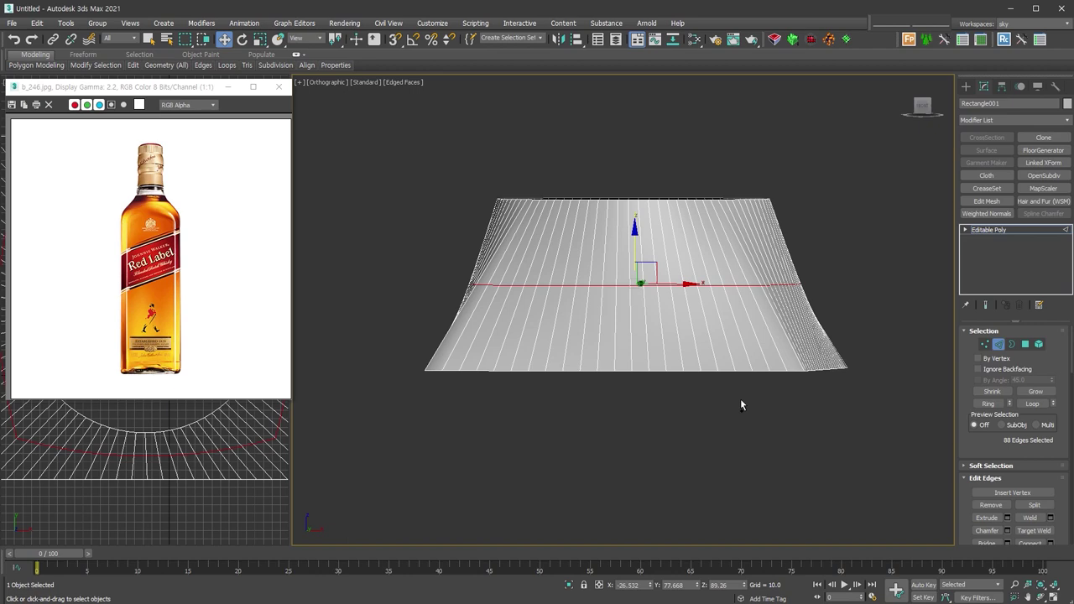
middle_click_drag(740, 399, 765, 379, "alt")
- Chamfer the new loop with Tri mitering, amount 201.2 and 18 segments
right_click(716, 312)
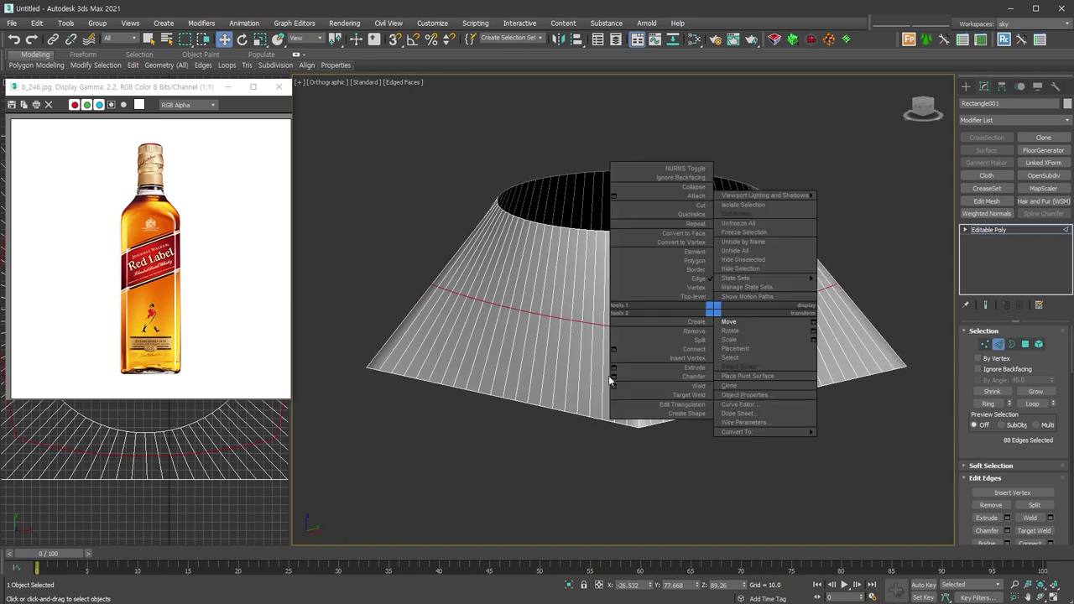
left_click(614, 377)
left_click(611, 246)
left_click(537, 263)
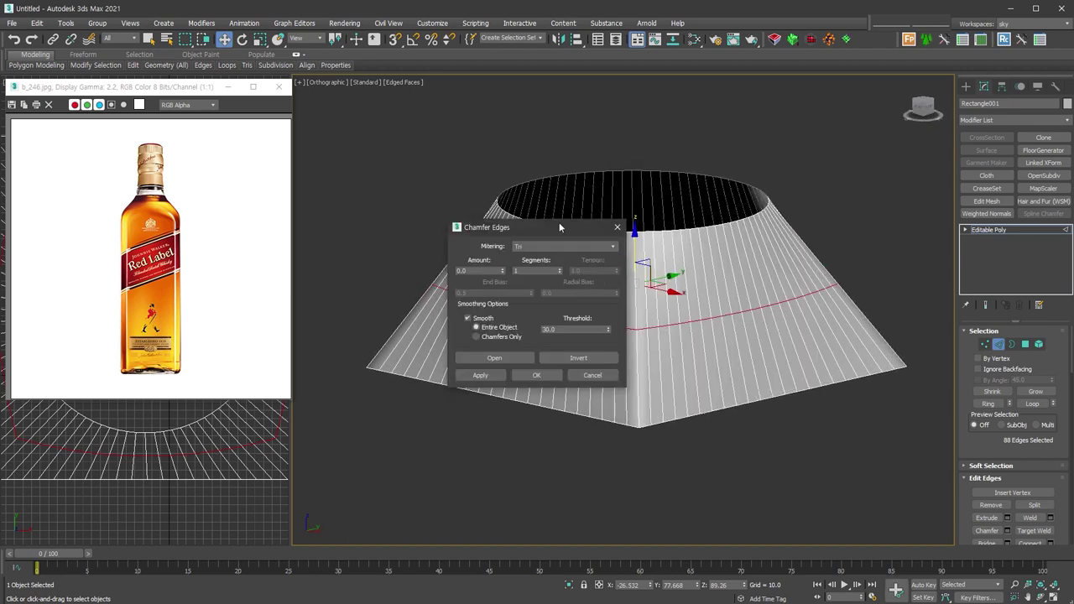
left_click_drag(547, 228, 388, 364)
left_click_drag(343, 408, 343, 360)
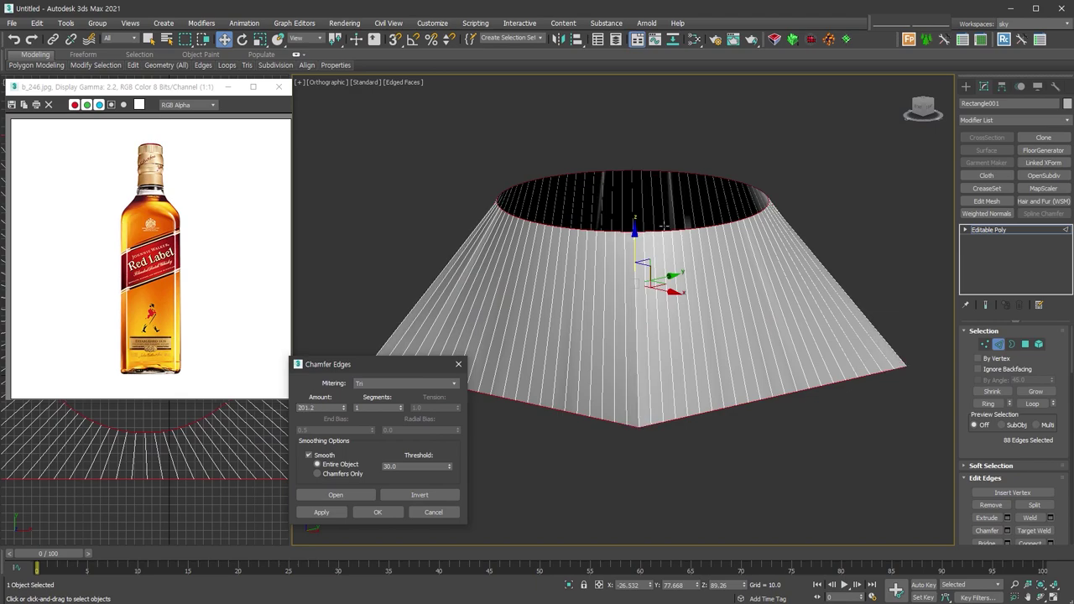
left_click_drag(400, 408, 742, 368)
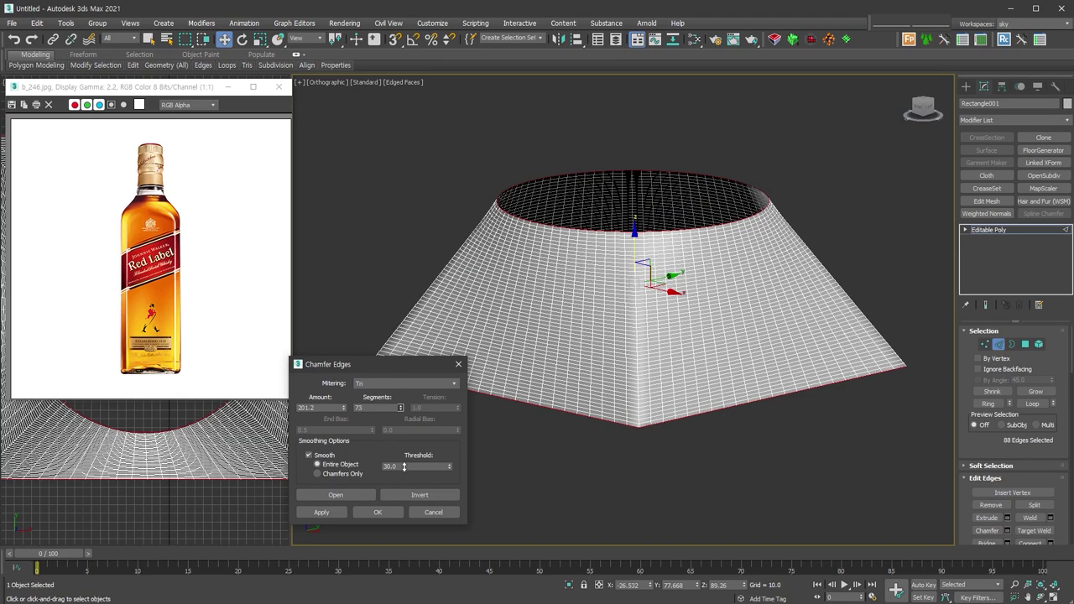
middle_click_drag(741, 368, 724, 255, "alt")
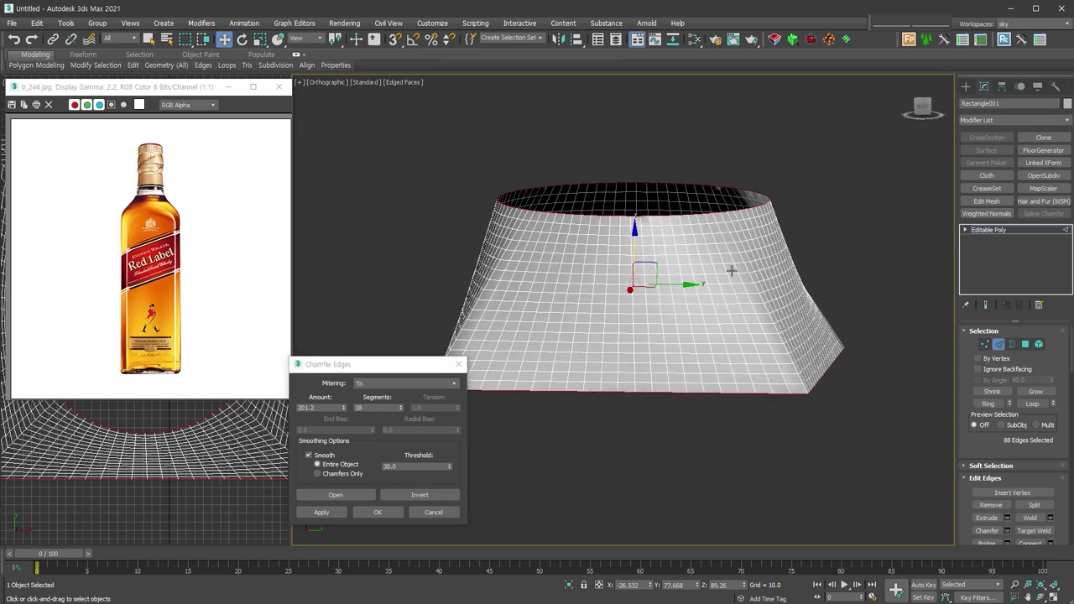
middle_click_drag(833, 409, 834, 370, "alt")
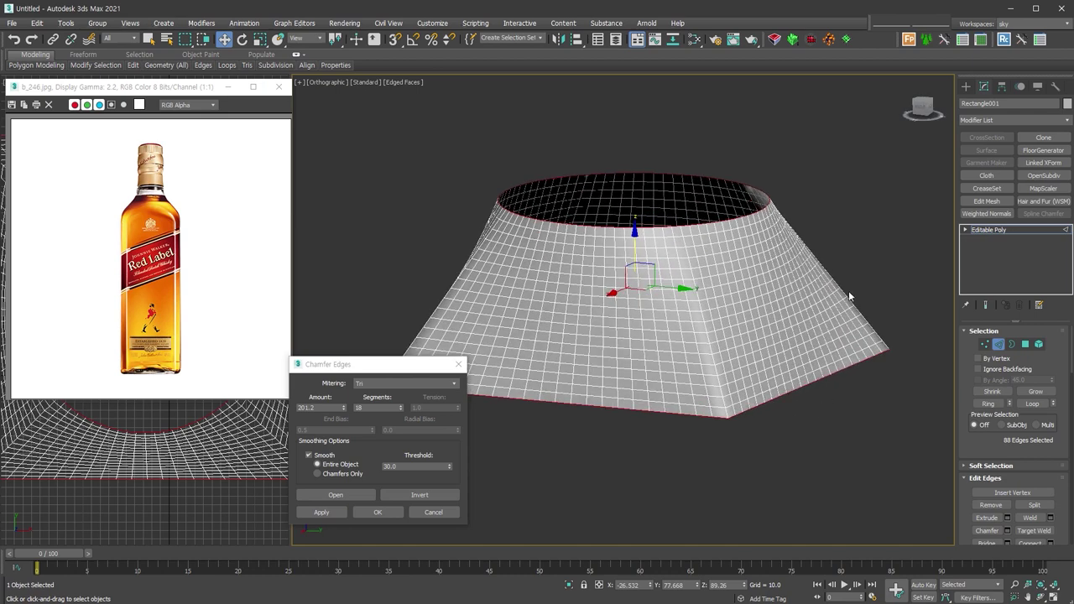
middle_click_drag(869, 337, 823, 343, "alt")
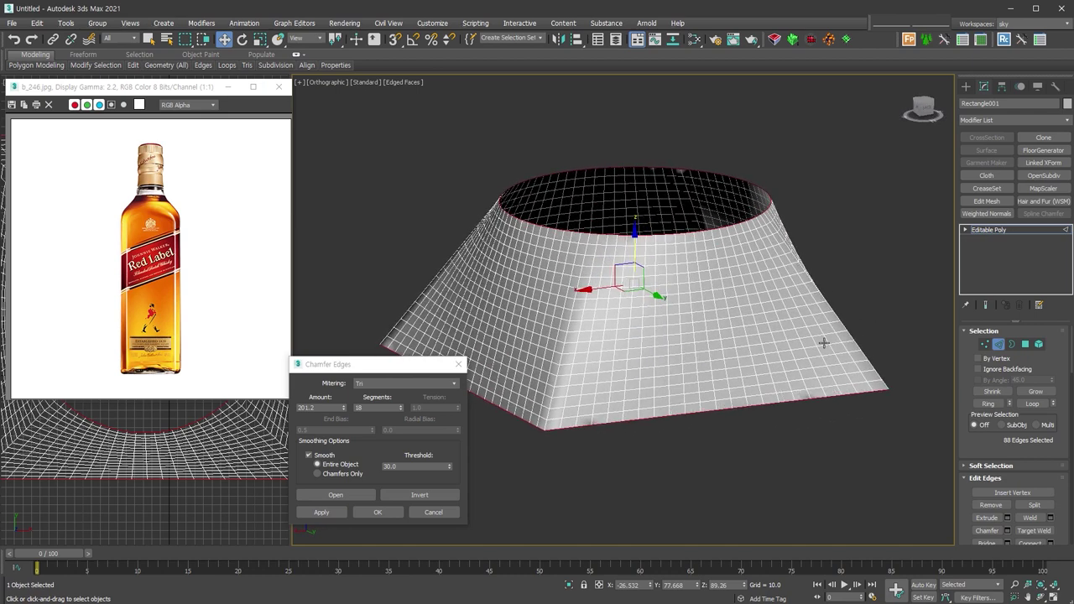
left_click(383, 515)
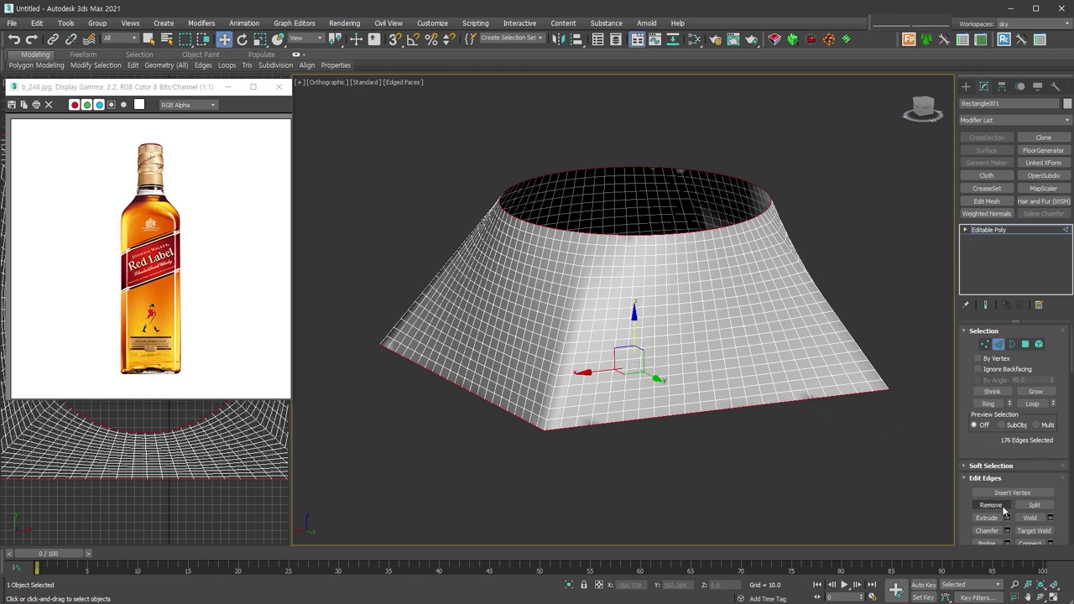
- Clear the edge selection, switch to smooth shading, and delete the funnel
left_click(988, 505)
key("F4")
mouse_move(769, 447)
middle_mouse_down("alt")
mouse_move(770, 388)
mouse_move(688, 400)
mouse_move(862, 394)
middle_mouse_up("alt")
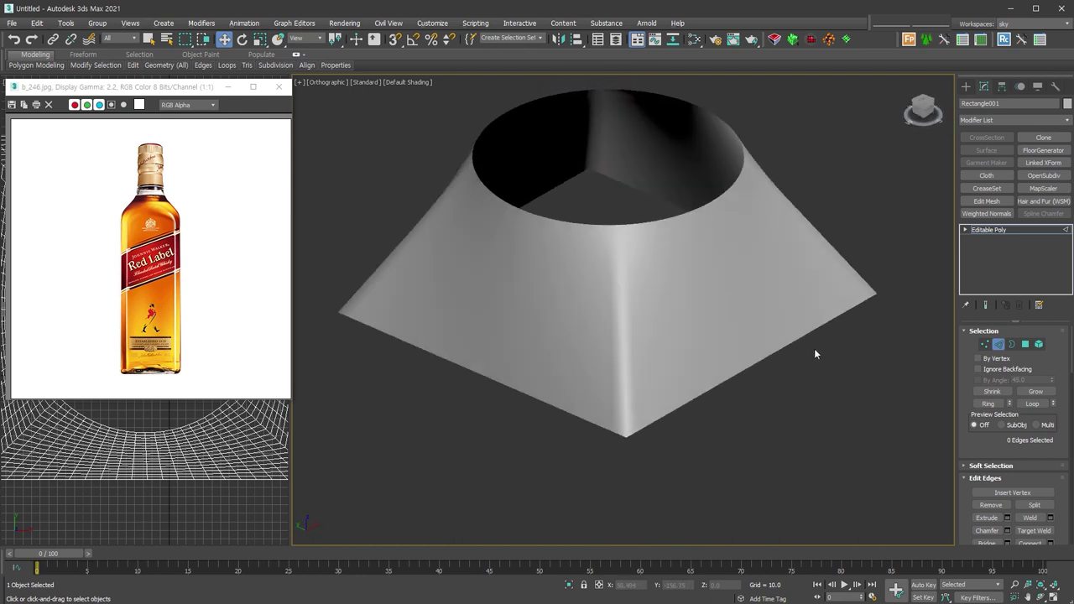
scroll(818, 336, "down", 3)
key("2")
key("Delete")
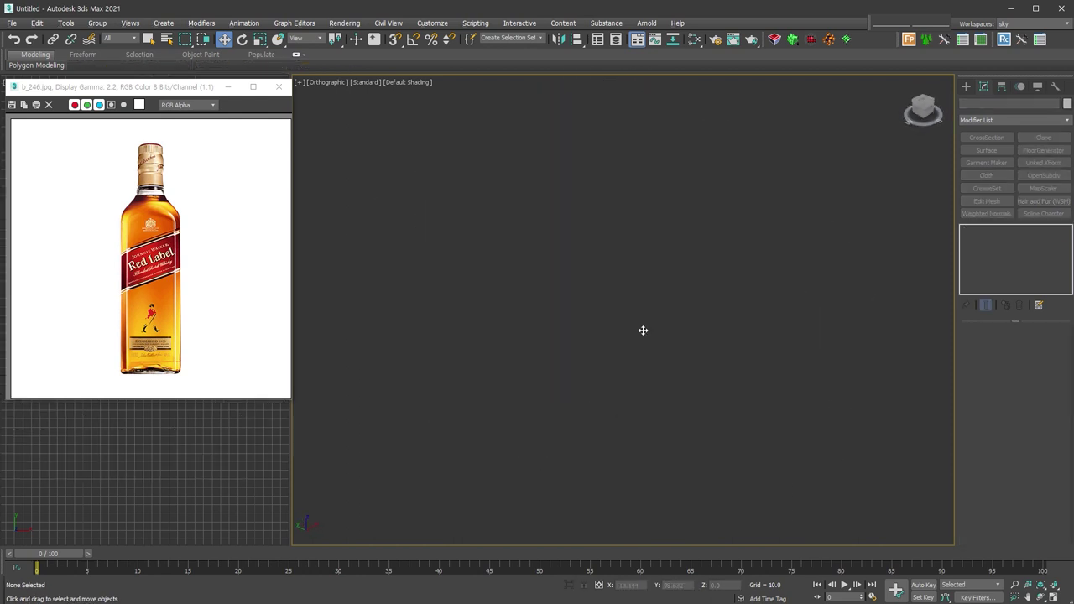
- Create a standard box sized 400 × 400 × 600
left_click(966, 86)
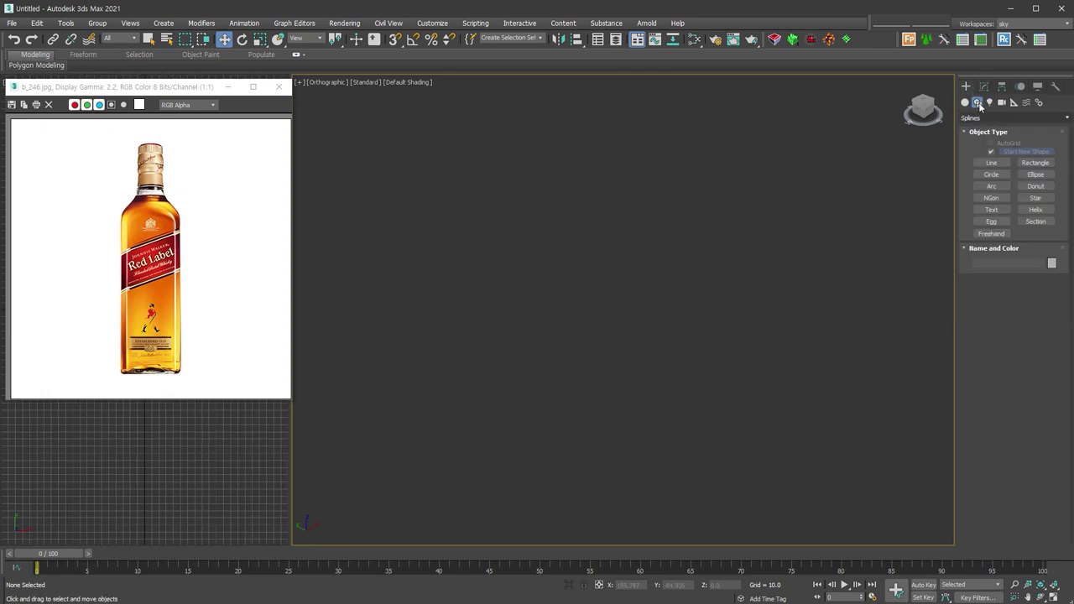
left_click(989, 118)
left_click(985, 126)
left_click(991, 154)
left_click_drag(643, 204, 675, 541)
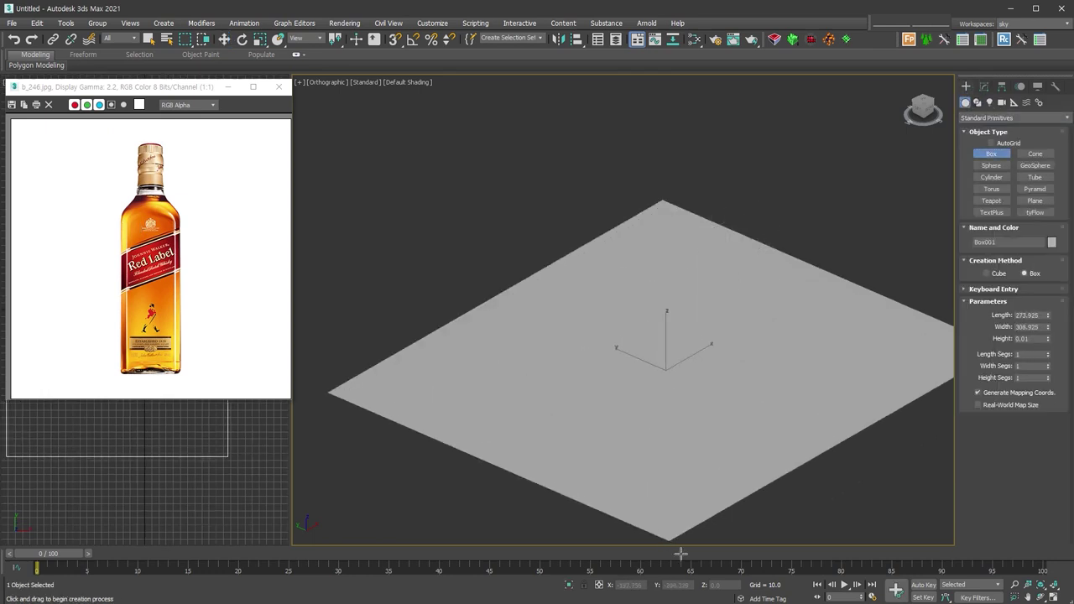
left_click(693, 323)
key("z")
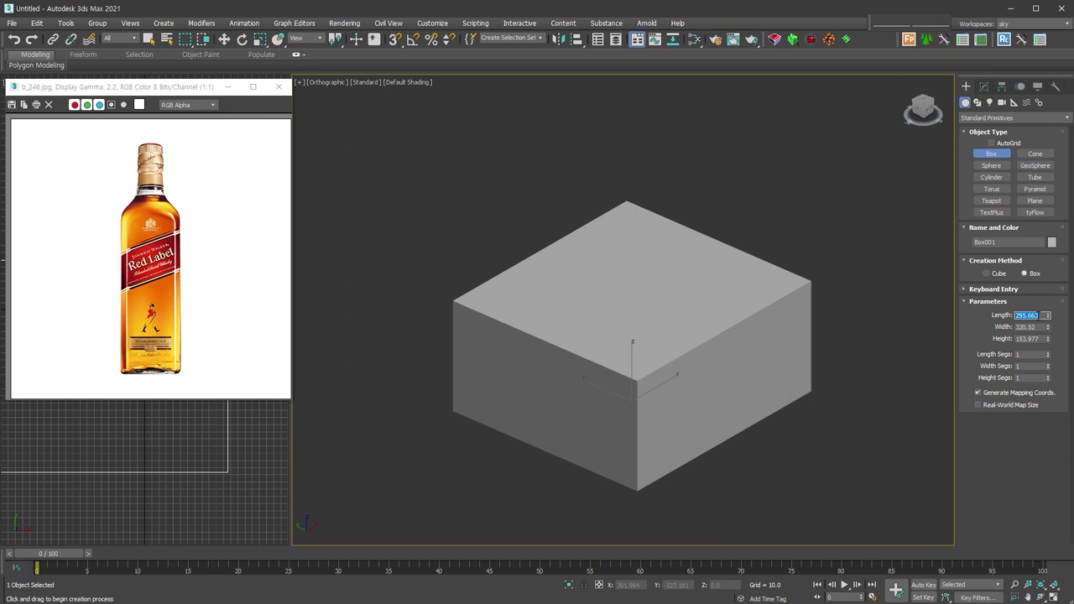
type("400\t400\t600 z")
- Delete the box's top and bottom faces, with edges shown on the shaded view
key("F4")
key("4")
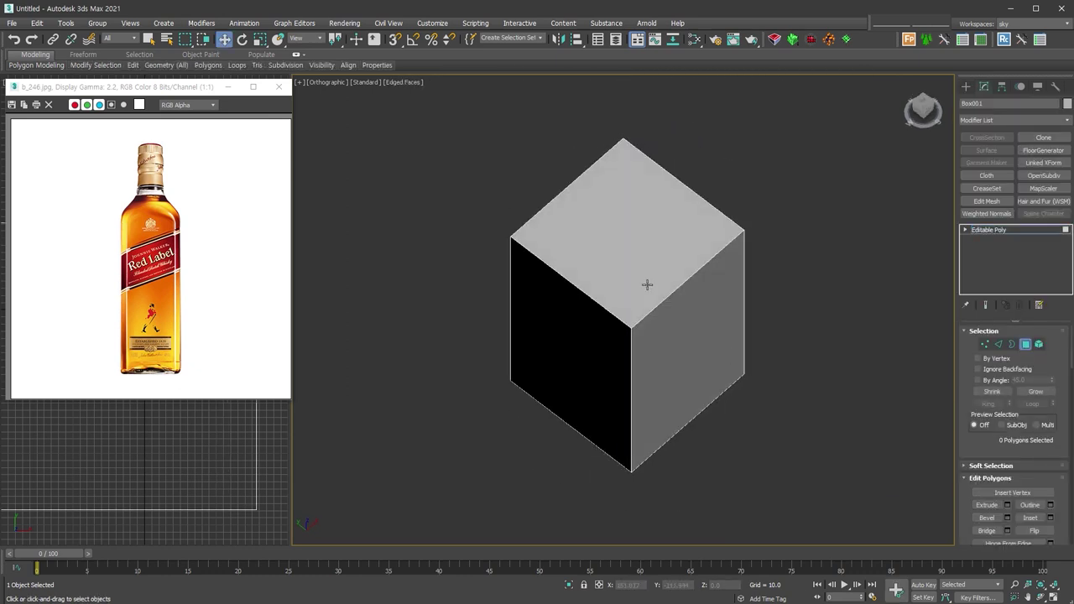
left_click(645, 283)
mouse_move(718, 388)
middle_mouse_down("alt")
mouse_move(671, 439)
mouse_move(728, 346)
mouse_move(647, 346)
middle_mouse_up("alt")
left_click(655, 456, "ctrl")
key("Delete")
- Select the four vertical corner edges and undo a trial chamfer on them
key("2")
left_click(728, 346)
key("alt+r")
right_click(644, 344)
left_click(588, 405)
left_click_drag(631, 394, 632, 370)
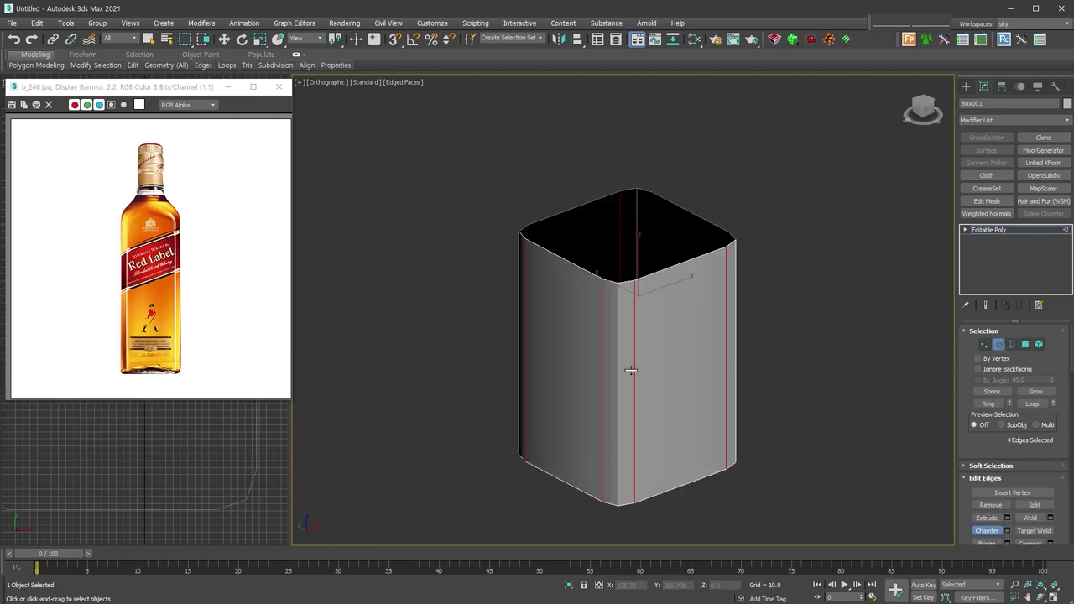
right_click(723, 292)
key("w")
right_click(798, 284)
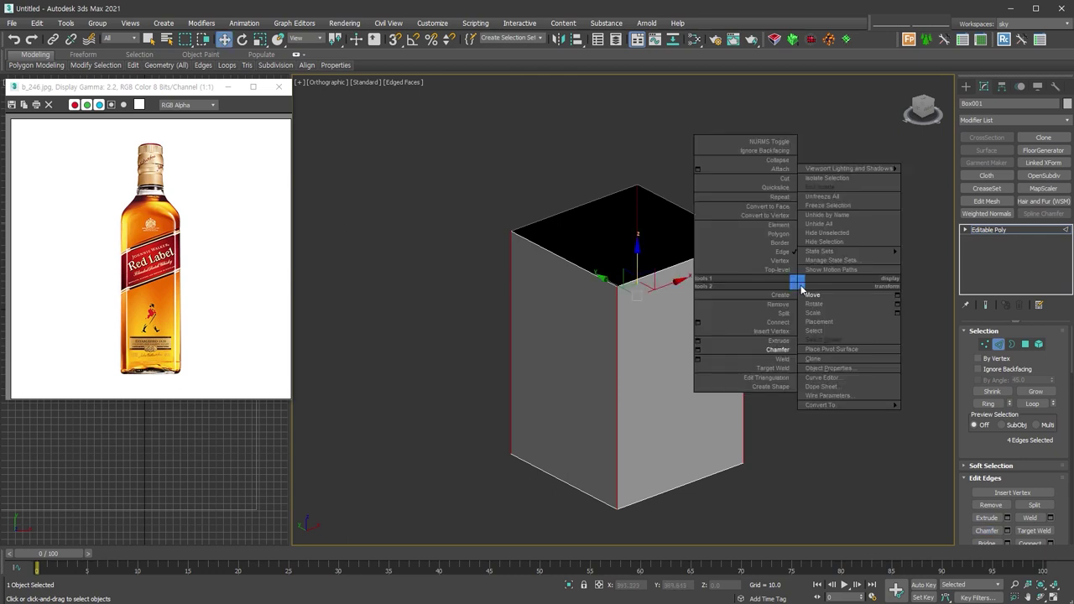
left_click(697, 351)
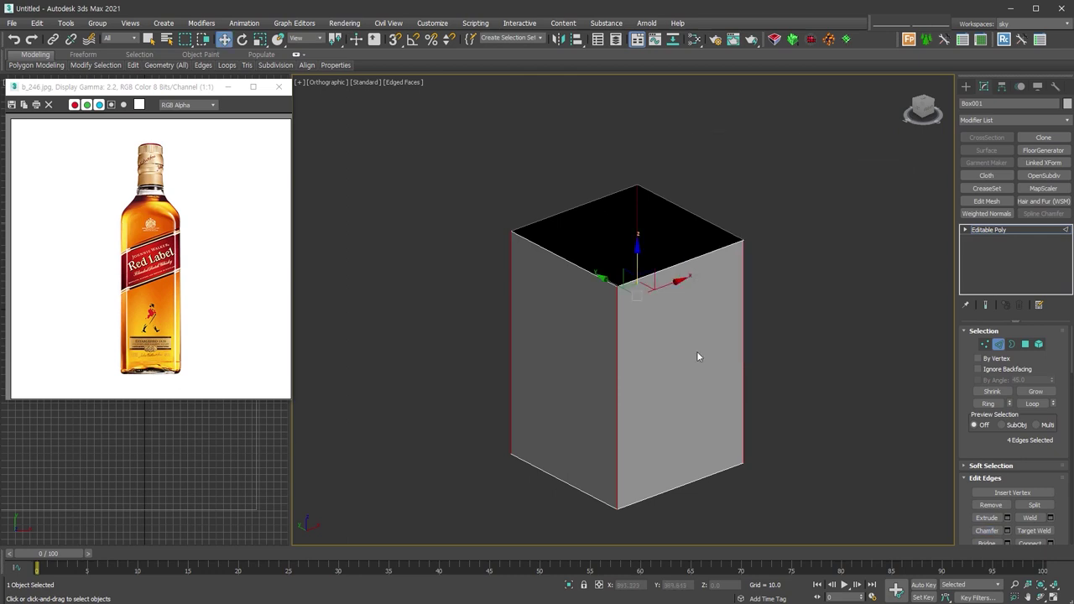
- Chamfer the vertical corner edges with Tri mitering and amount 37.784
left_click(403, 384)
left_click(402, 401)
left_click_drag(343, 408, 343, 436)
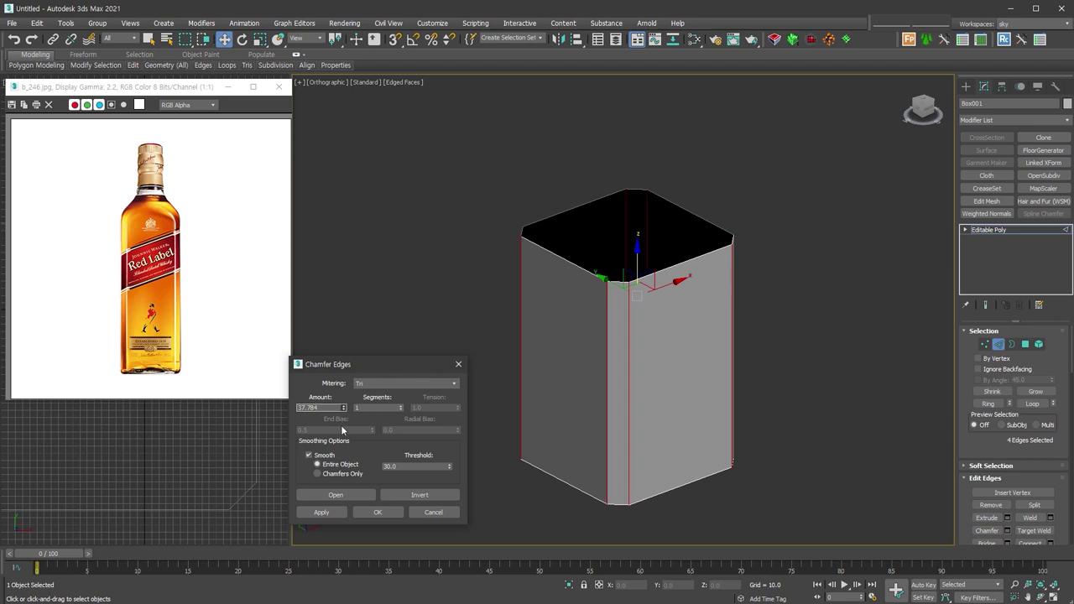
left_click(391, 513)
- Ring-select the top rim edges and connect them with three vertical edges, then view from the front
left_click(572, 210)
left_click(564, 260, "ctrl")
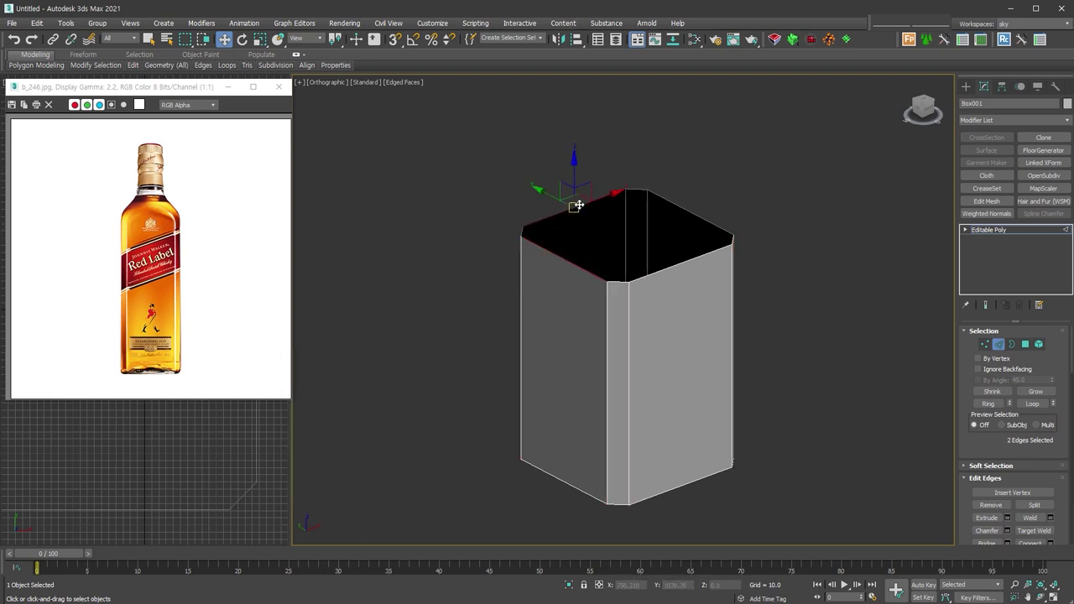
left_click(674, 259, "ctrl")
key("alt+r")
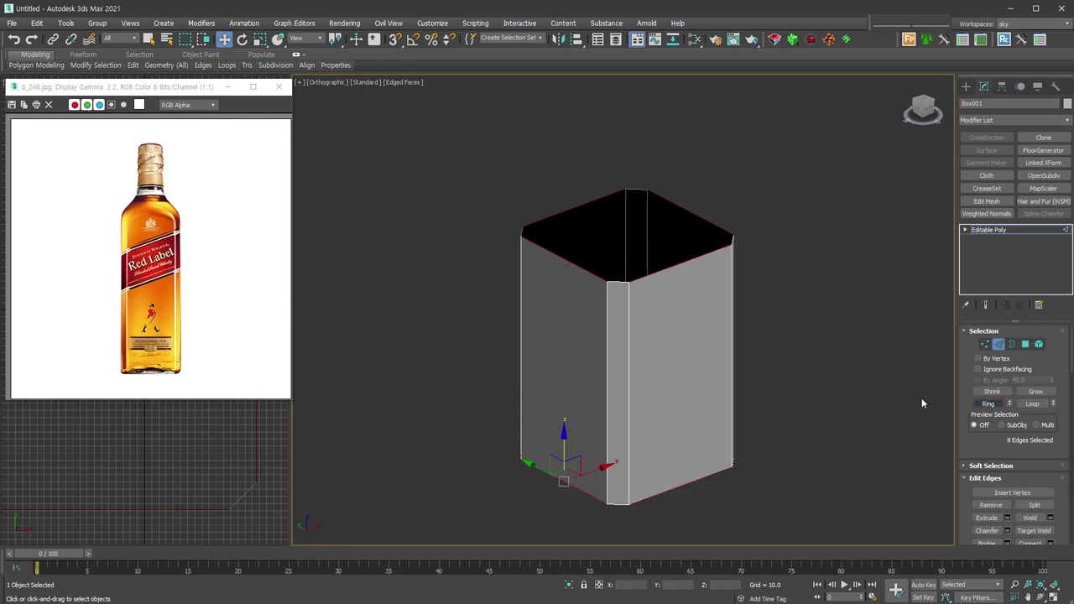
right_click(742, 393)
left_click(643, 434)
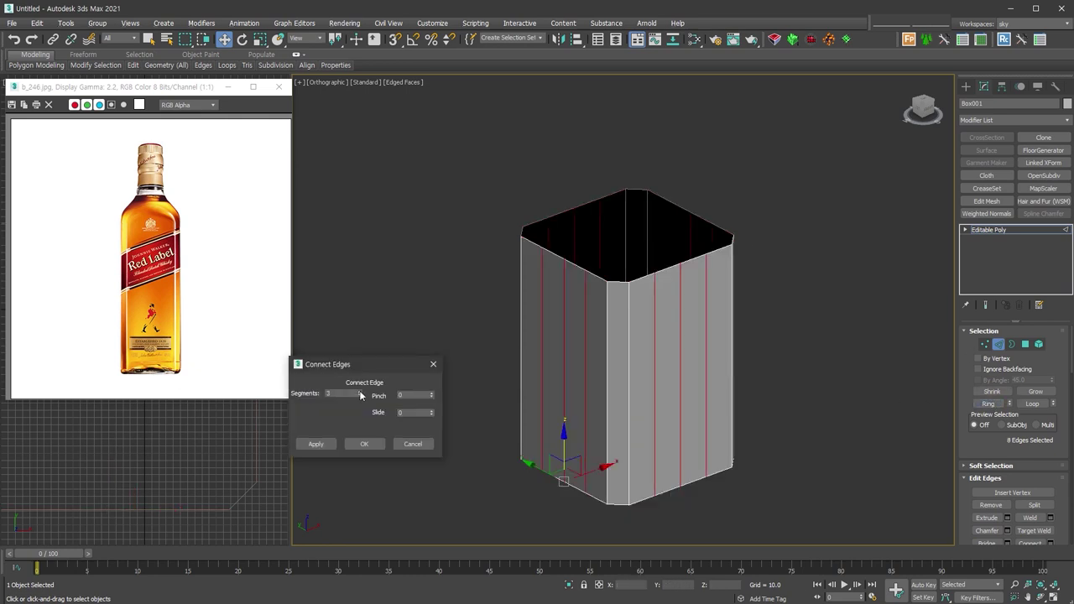
key("Return")
mouse_move(765, 392)
middle_mouse_down("alt")
mouse_move(751, 394)
mouse_move(801, 395)
middle_mouse_up("alt")
key("f")
left_click(739, 336)
scroll(738, 336, "down", 3)
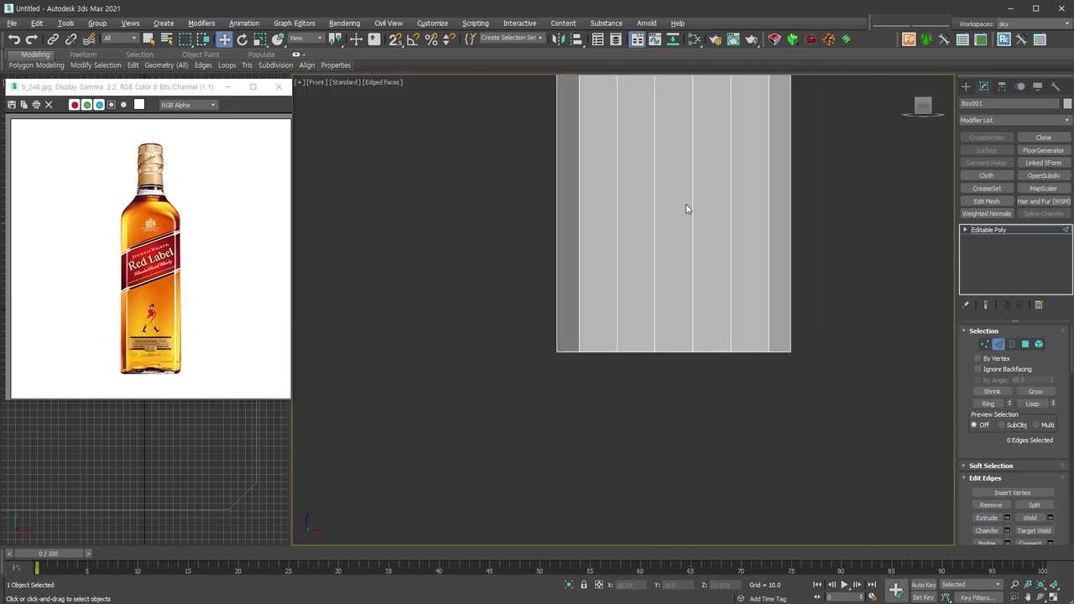
- Add an FFD 3x3x3 to the top vertices and raise its centre control point 50 in Front view
scroll(691, 223, "down", 3)
key("1")
left_click_drag(584, 207, 731, 247)
scroll(731, 247, "up", 3)
scroll(688, 302, "up", 2)
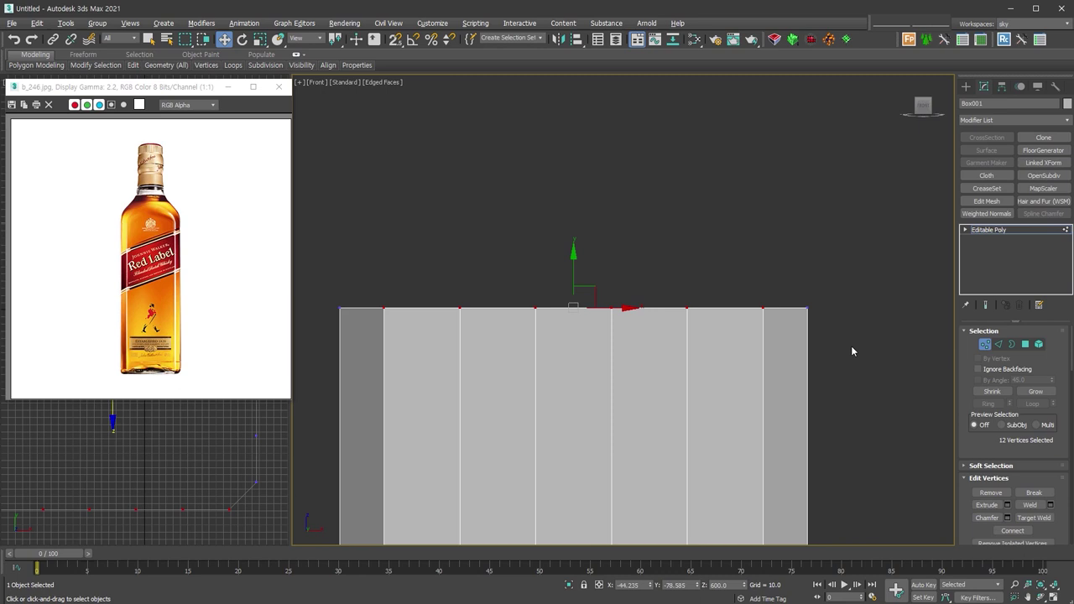
key("f")
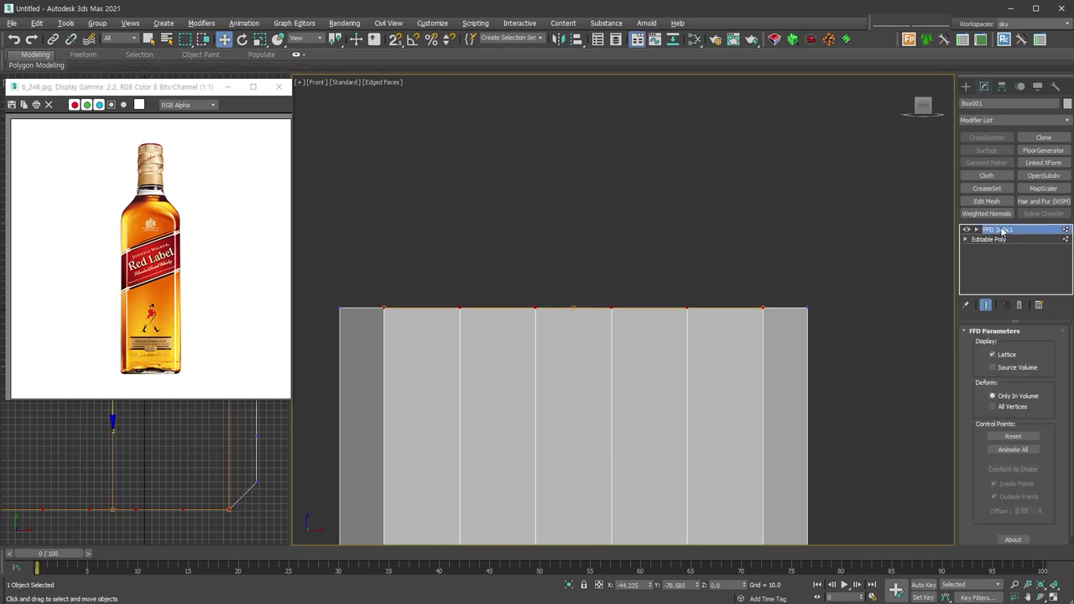
left_click(619, 308)
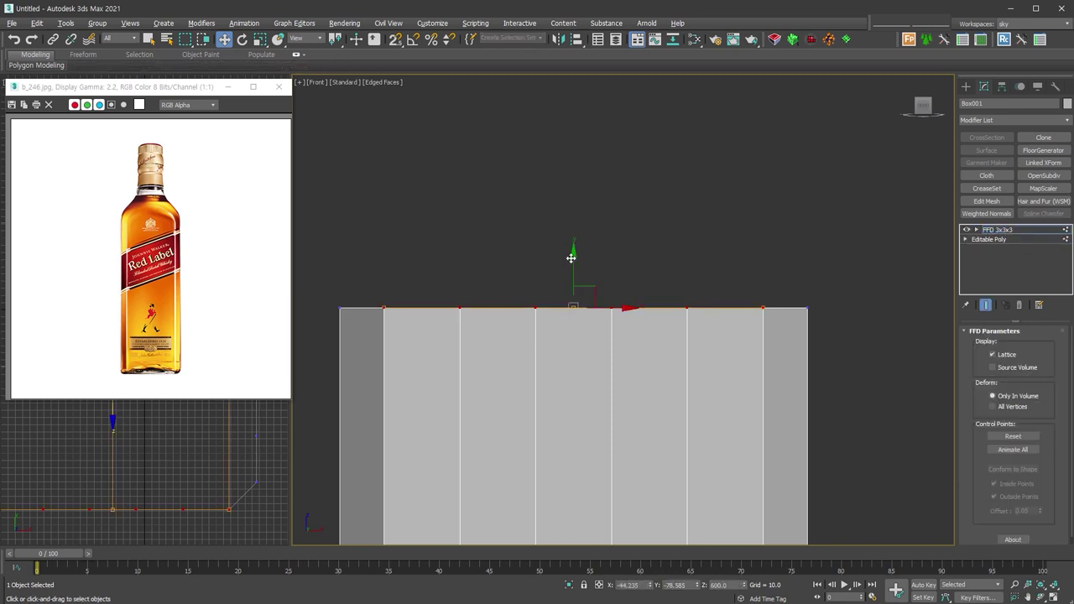
left_click_drag(574, 258, 588, 155)
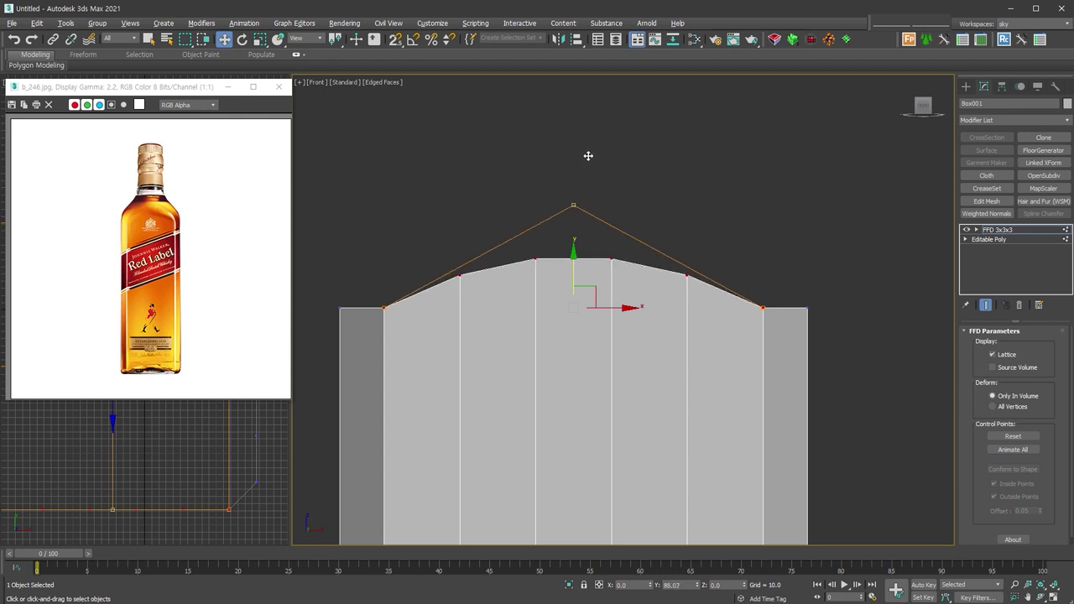
right_click(588, 155)
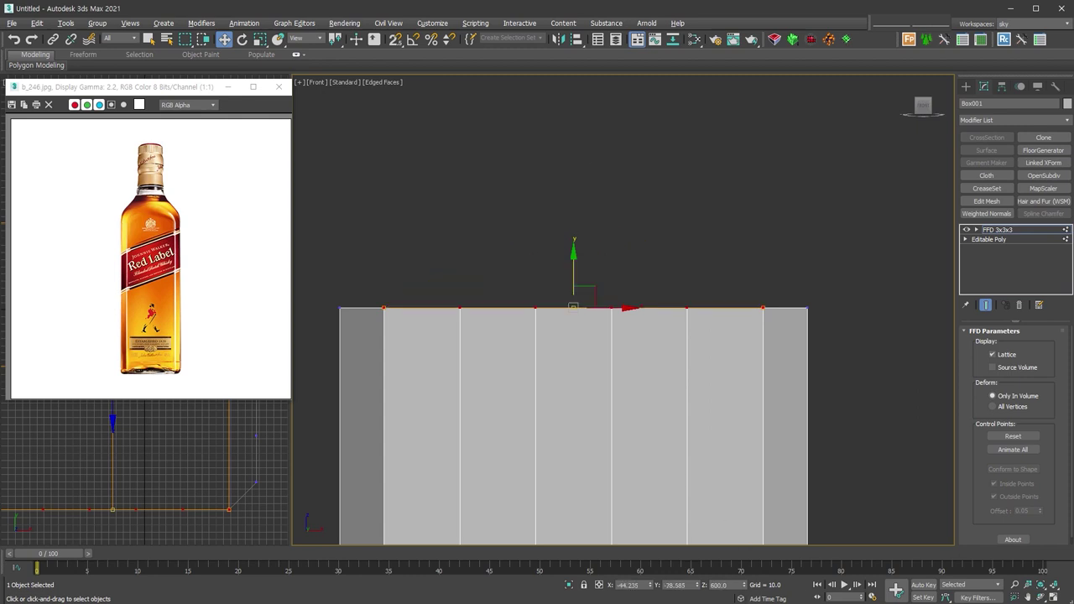
left_click(599, 585)
type("50")
key("Return")
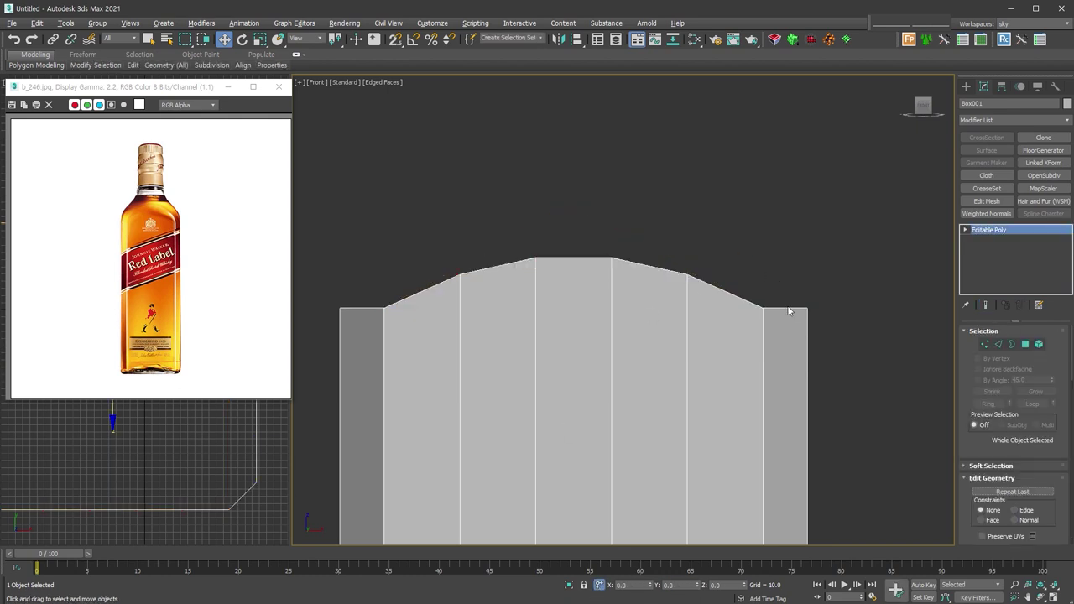
- Raise the top-centre control points in Left view to arch the sides too
key("l")
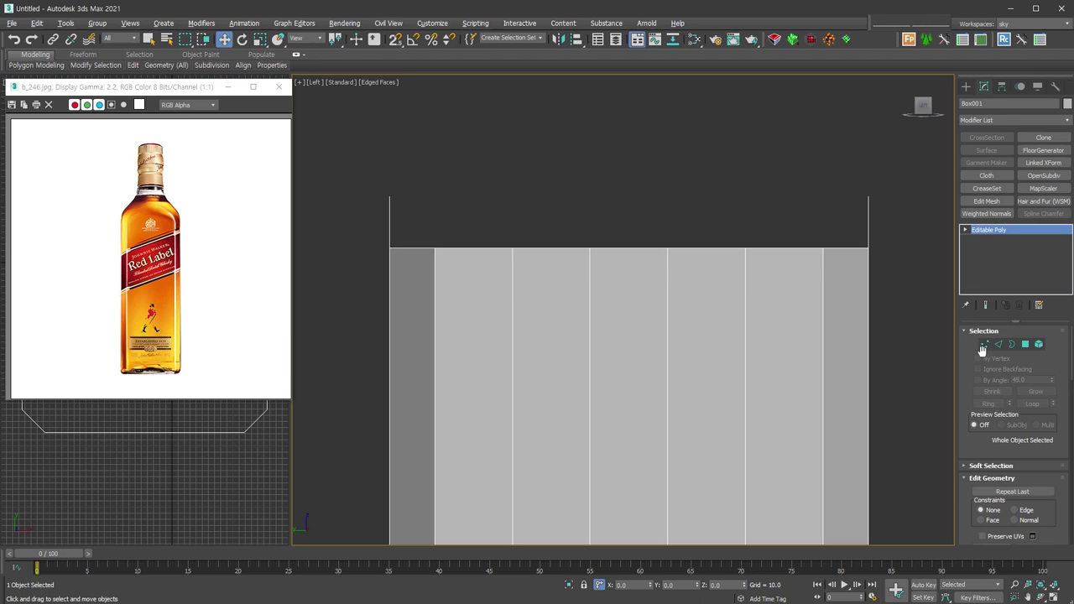
left_click(984, 349)
left_click_drag(432, 223, 840, 266)
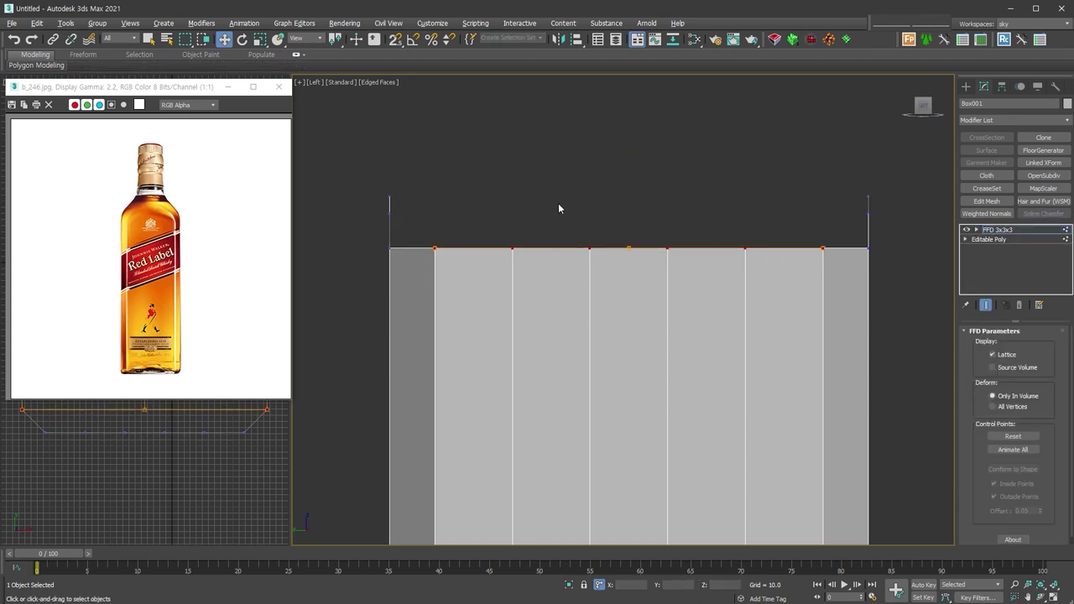
left_click_drag(630, 246, 630, 136)
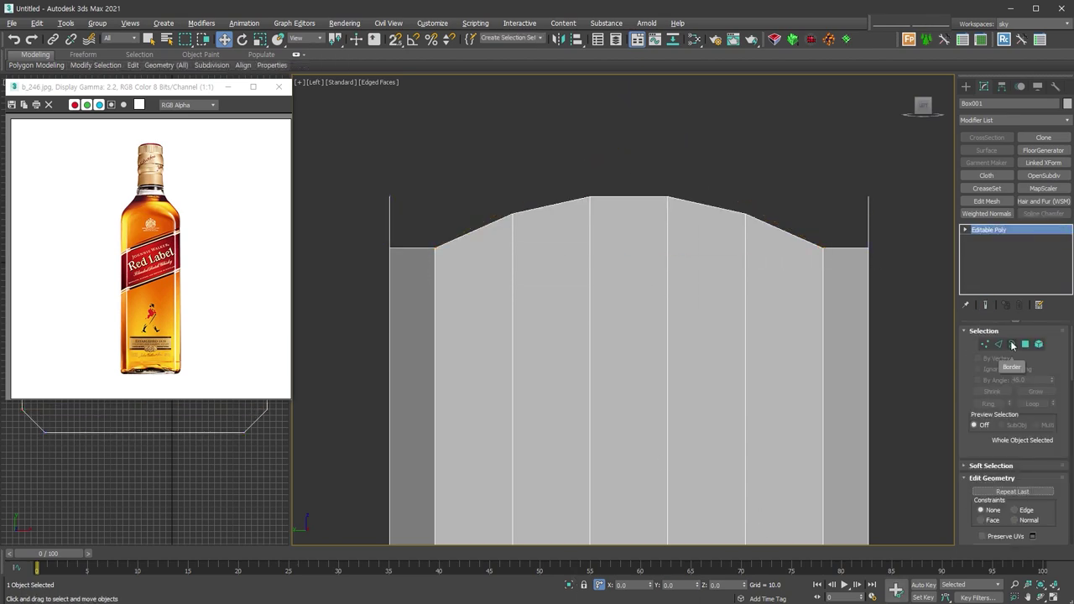
- Select the open top border and view the arched box from above
left_click(1013, 346)
mouse_move(499, 201)
middle_mouse_down("alt")
mouse_move(632, 290)
mouse_move(634, 237)
middle_mouse_up("alt")
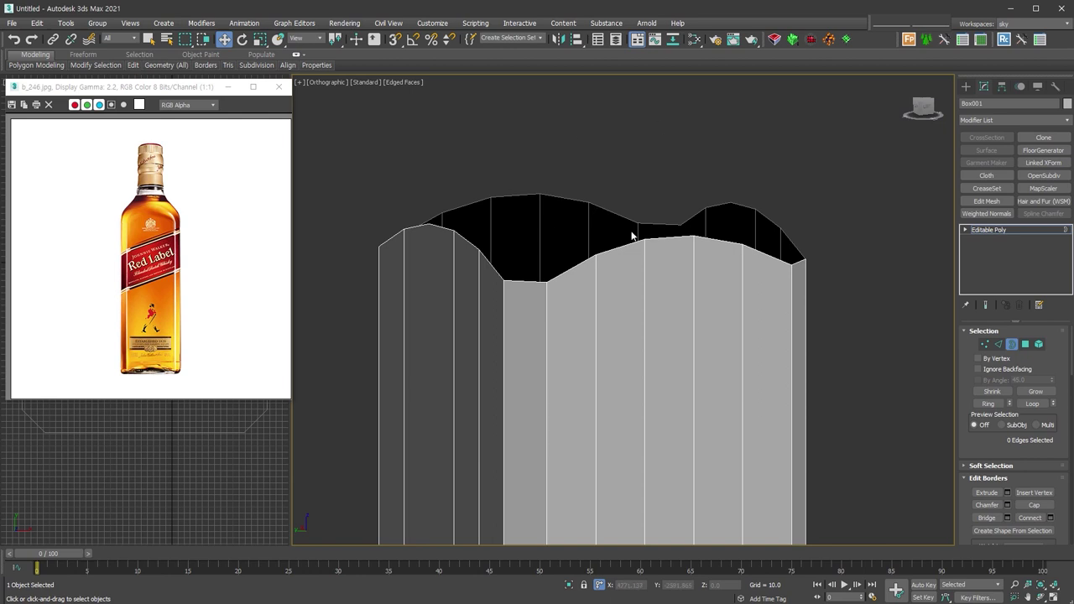
left_click(678, 239)
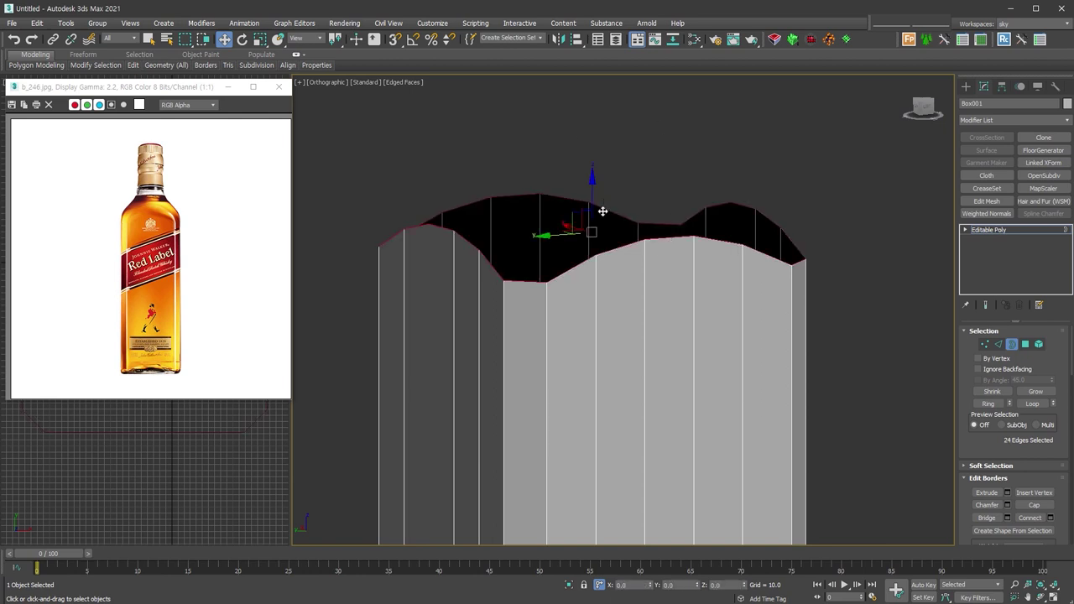
scroll(604, 203, "down", 3)
mouse_move(604, 204)
middle_mouse_down("alt")
mouse_move(604, 162)
mouse_move(636, 288)
mouse_move(617, 311)
mouse_move(670, 319)
mouse_move(664, 379)
mouse_move(696, 364)
mouse_move(695, 352)
middle_mouse_up("alt")
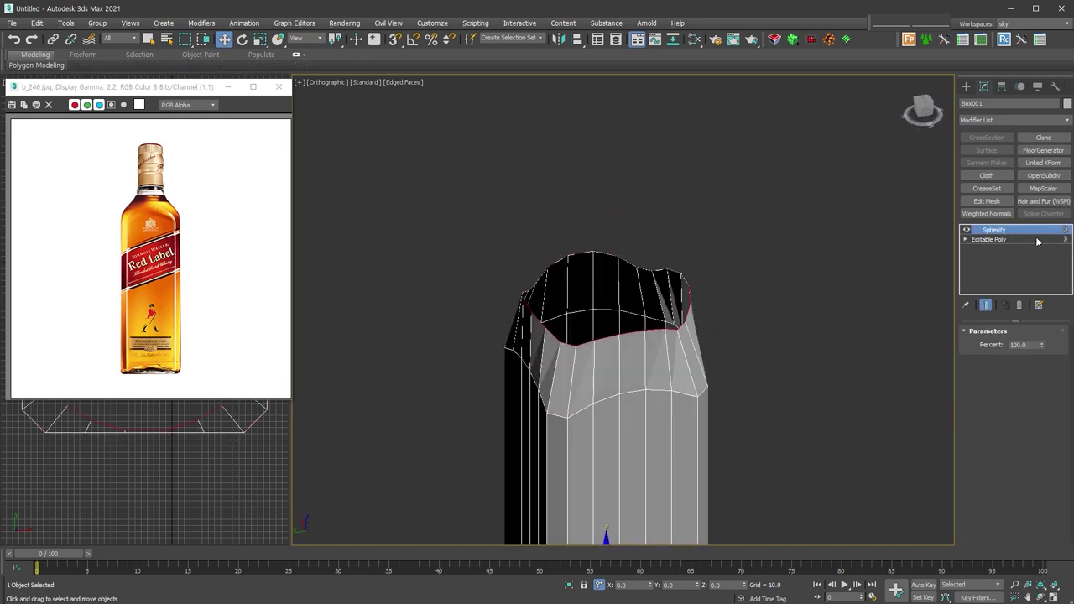
- Collapse the Spherify into the mesh and flatten the top border with Make Planar Z
scroll(723, 336, "down", 5)
mouse_move(657, 475)
middle_mouse_down("alt")
mouse_move(731, 475)
mouse_move(744, 403)
mouse_move(729, 389)
middle_mouse_up("alt")
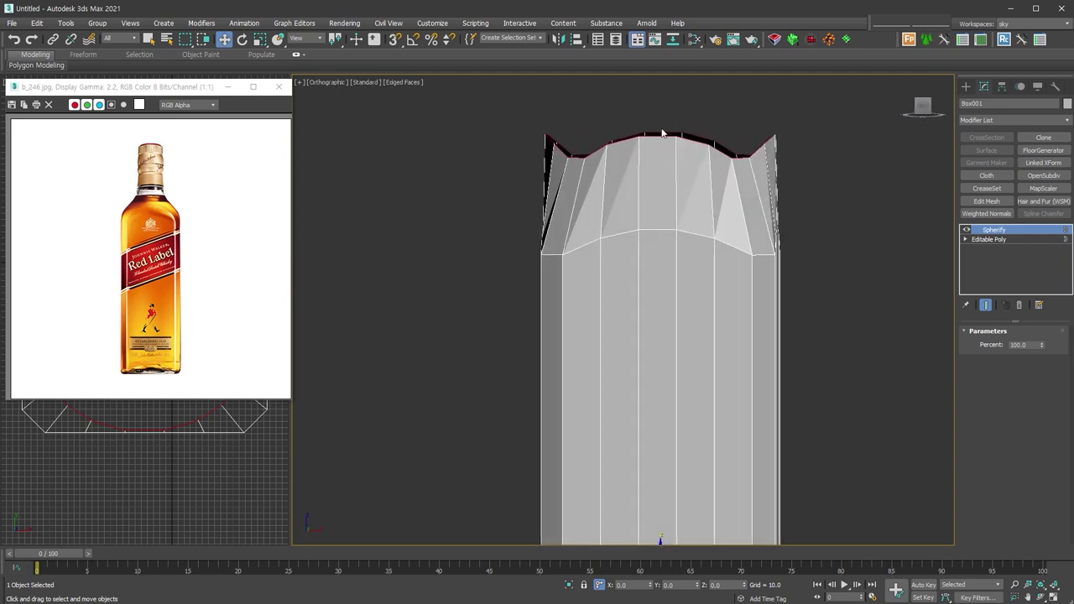
right_click(779, 176)
left_click(873, 208)
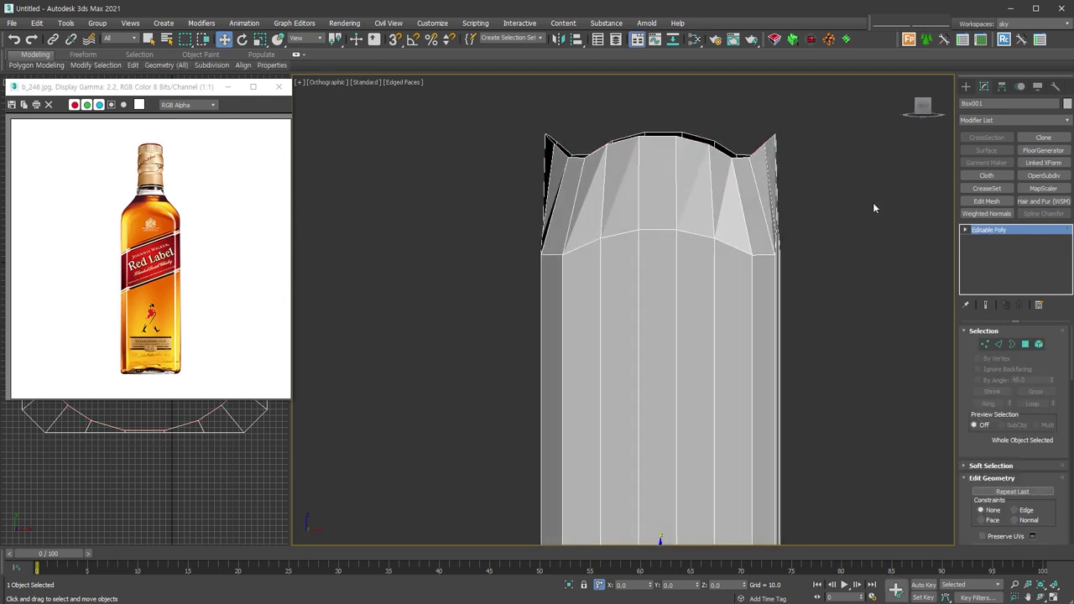
left_click(1013, 345)
scroll(1055, 422, "down", 5)
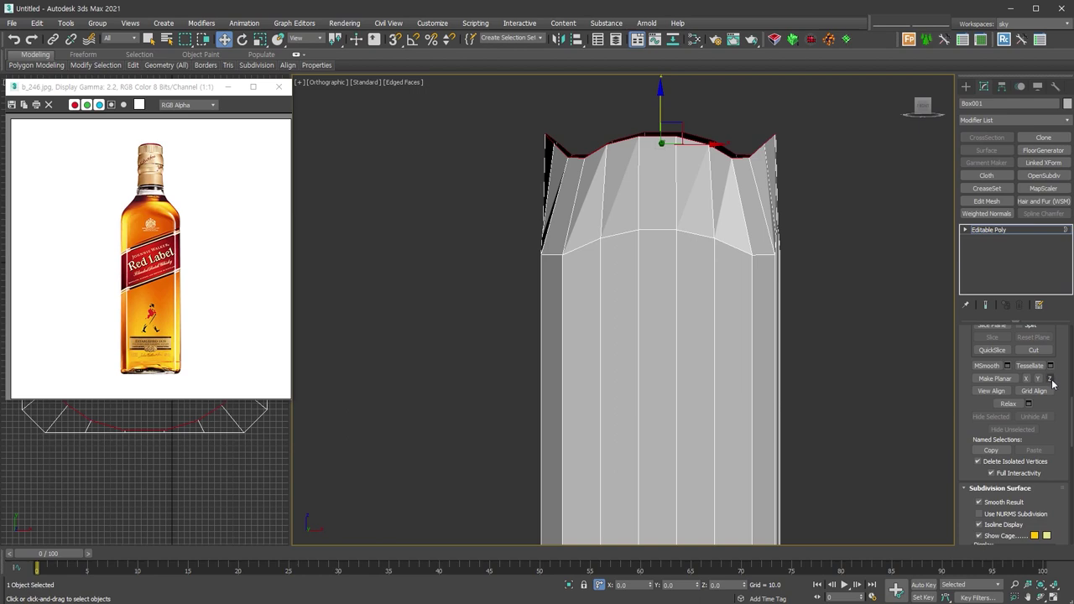
left_click(1051, 380)
- Scale the top border inward to form a sloped shoulder around a small opening
mouse_move(726, 280)
middle_mouse_down("alt")
mouse_move(733, 372)
mouse_move(731, 328)
mouse_move(710, 350)
mouse_move(632, 293)
middle_mouse_up("alt")
right_click(632, 293)
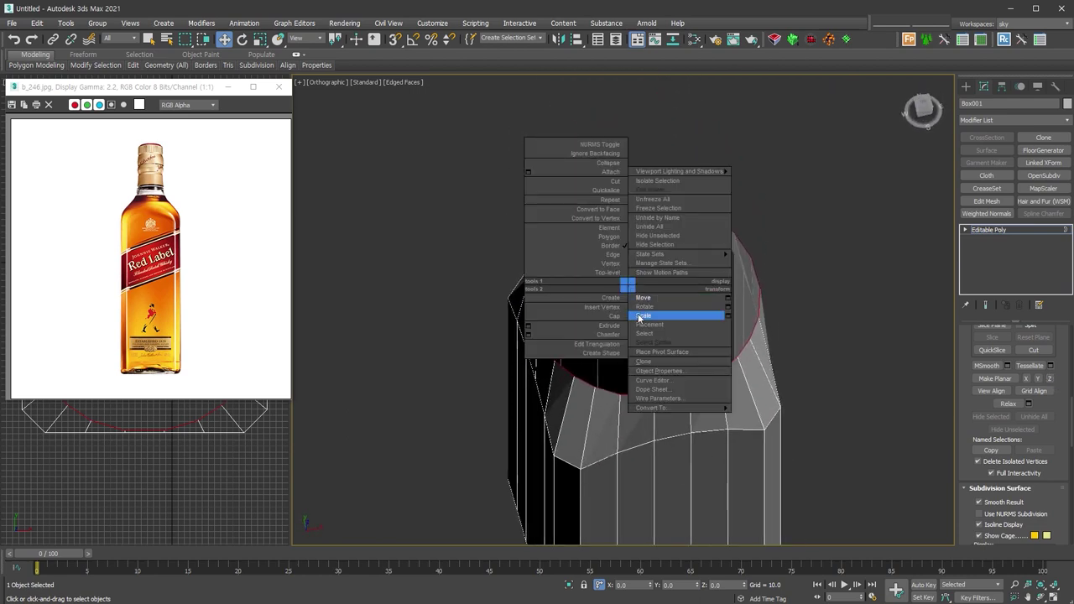
left_click(679, 312)
middle_click_drag(697, 309, 701, 352, "alt")
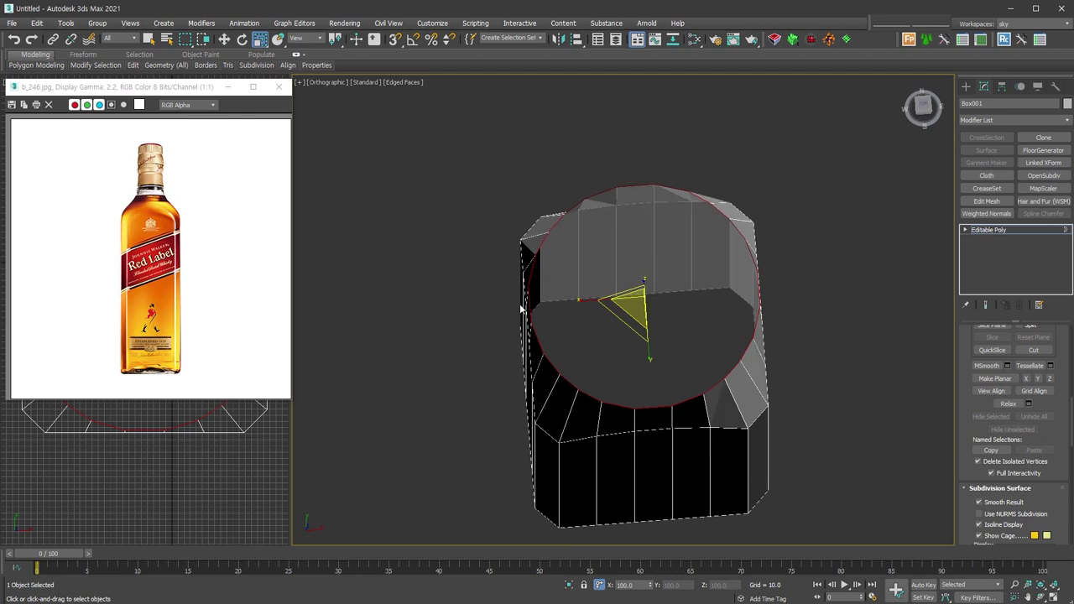
left_click_drag(520, 309, 758, 446, "shift")
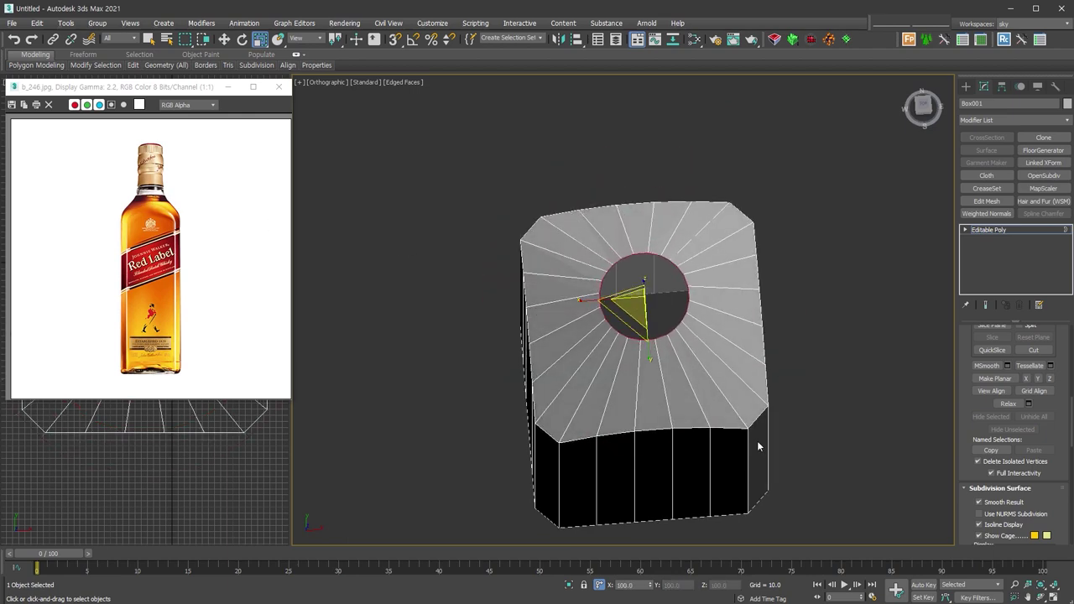
middle_click_drag(749, 464, 712, 351, "alt")
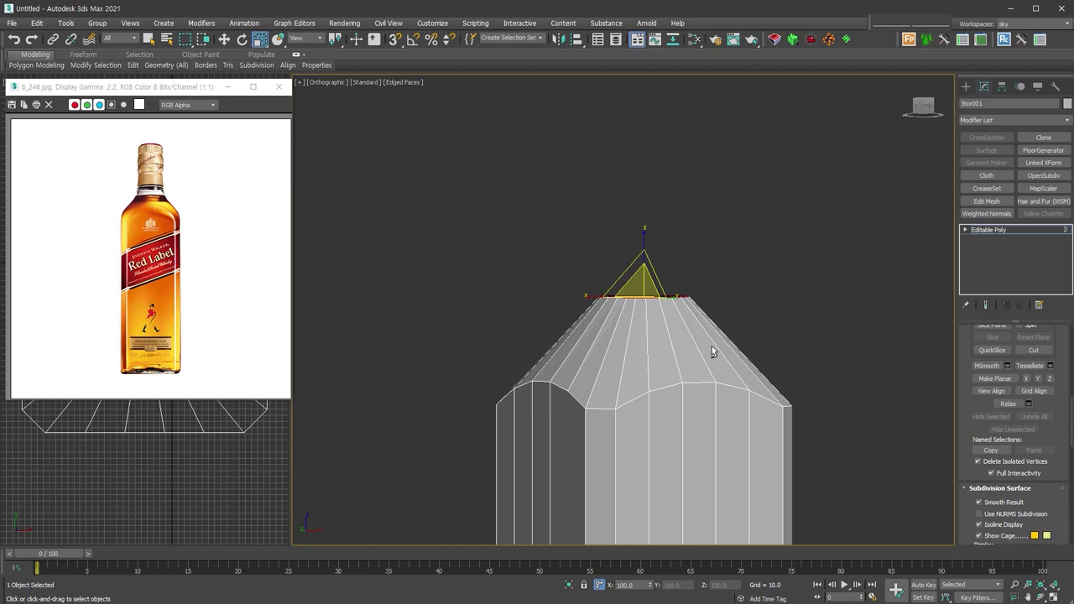
- Shift-drag the top border up along Z to extrude a straight neck, then select the shoulder edge loop
key("w")
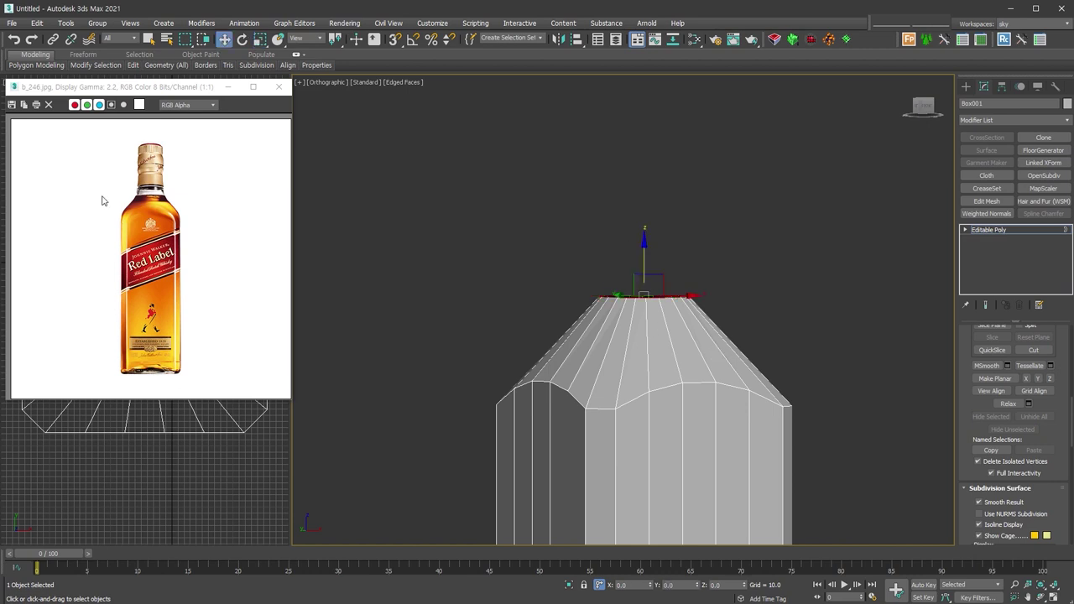
left_click_drag(654, 267, 650, 177, "shift")
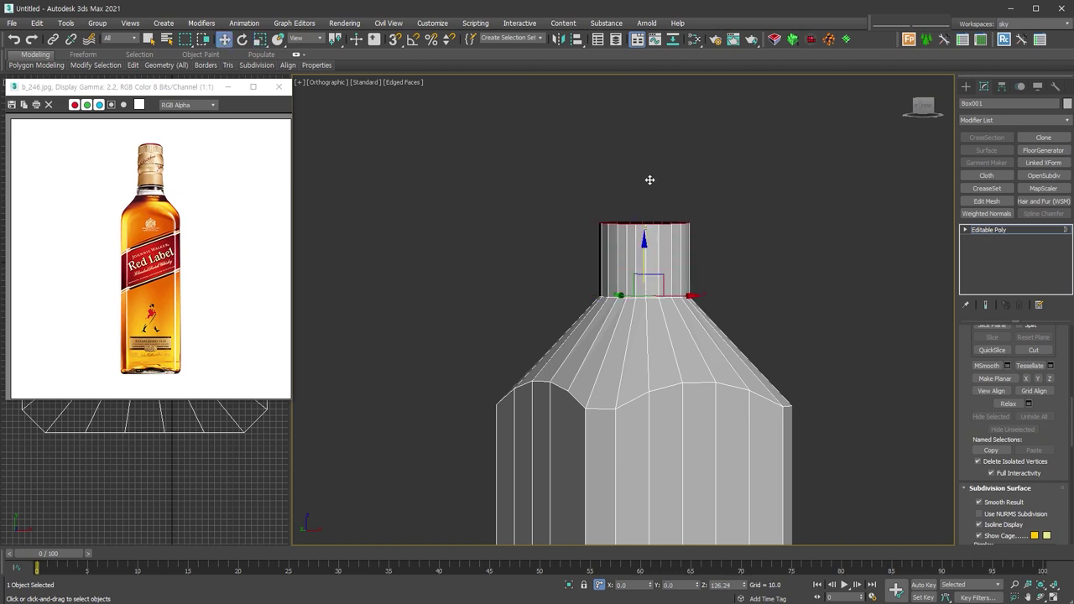
middle_click_drag(568, 432, 564, 334)
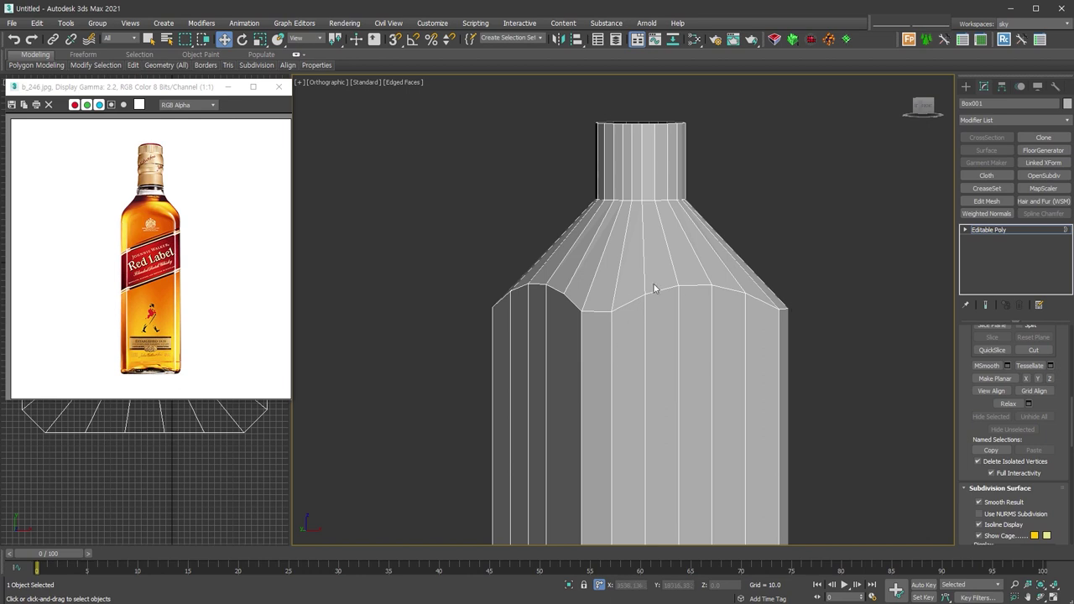
key("2")
double_click(592, 309)
scroll(592, 309, "down", 2)
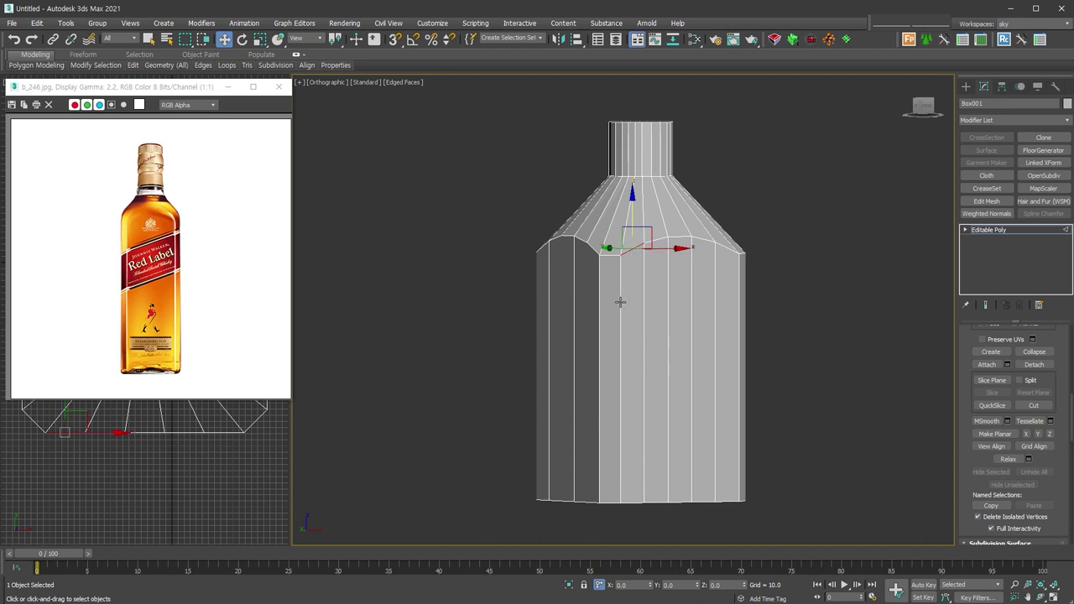
- Switch to Edge mode and select the edges across the bottle's shoulder
left_click(966, 230)
left_click(988, 267)
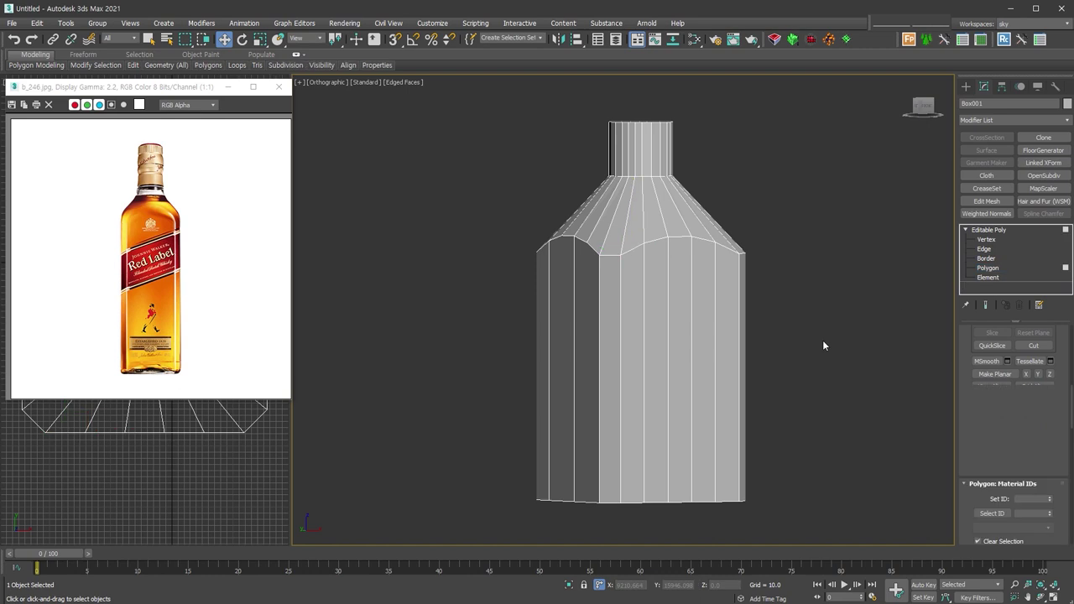
key("l")
scroll(787, 371, "down", 5)
scroll(639, 403, "up", 5)
scroll(639, 402, "down", 5)
middle_click_drag(639, 403, 817, 329, "alt")
key("2")
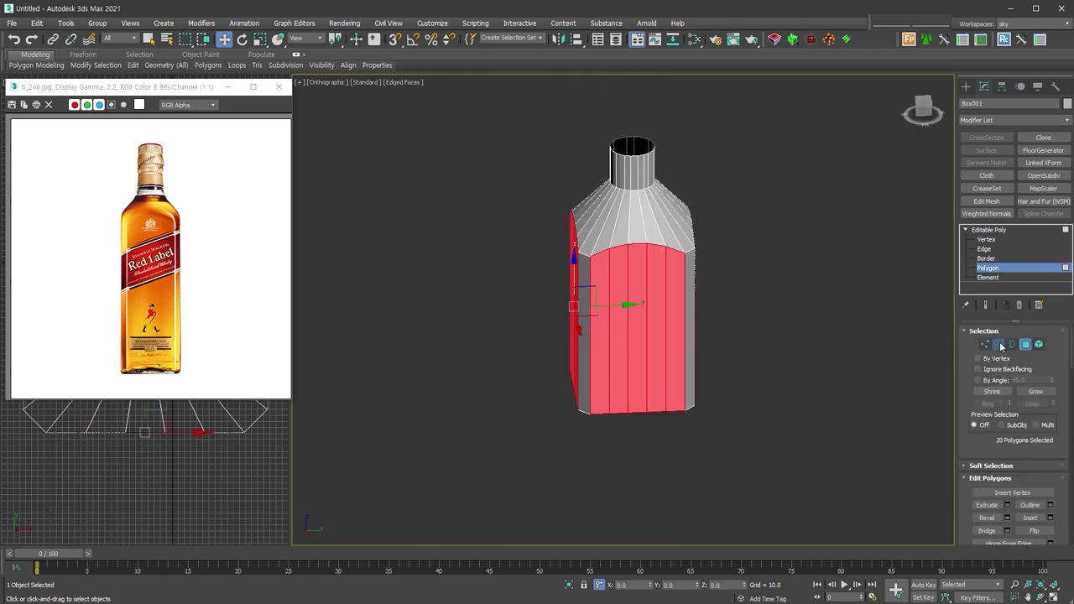
middle_click_drag(757, 383, 744, 383, "alt")
left_click_drag(494, 355, 680, 443)
middle_click_drag(679, 443, 663, 304, "alt")
scroll(662, 304, "up", 5)
- Try an edge extrusion with base width 12.87, then cancel it
right_click(654, 256)
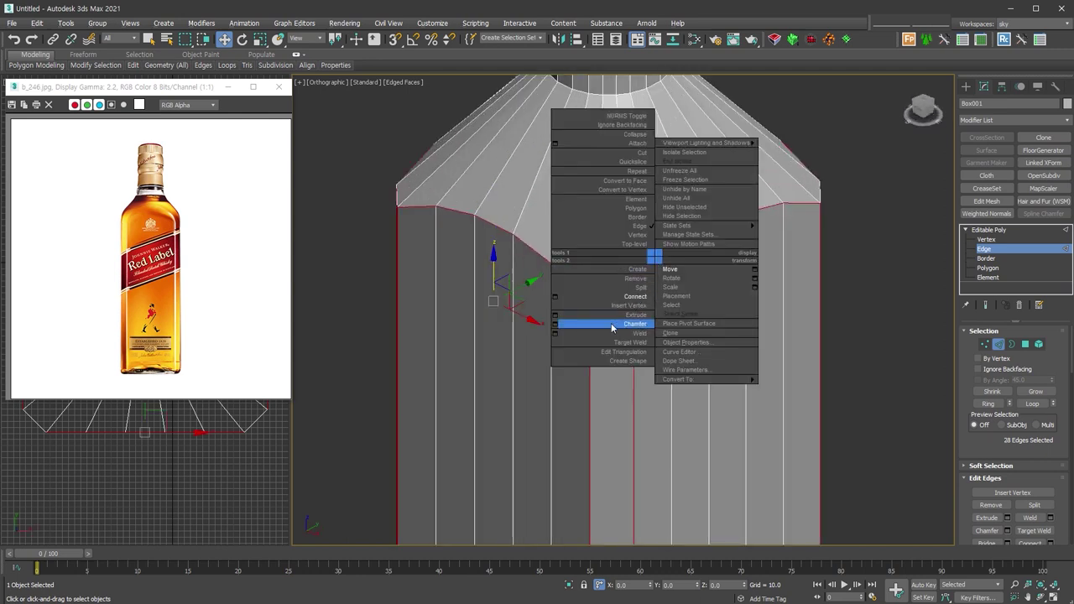
left_click(555, 314)
left_click_drag(383, 417, 462, 450)
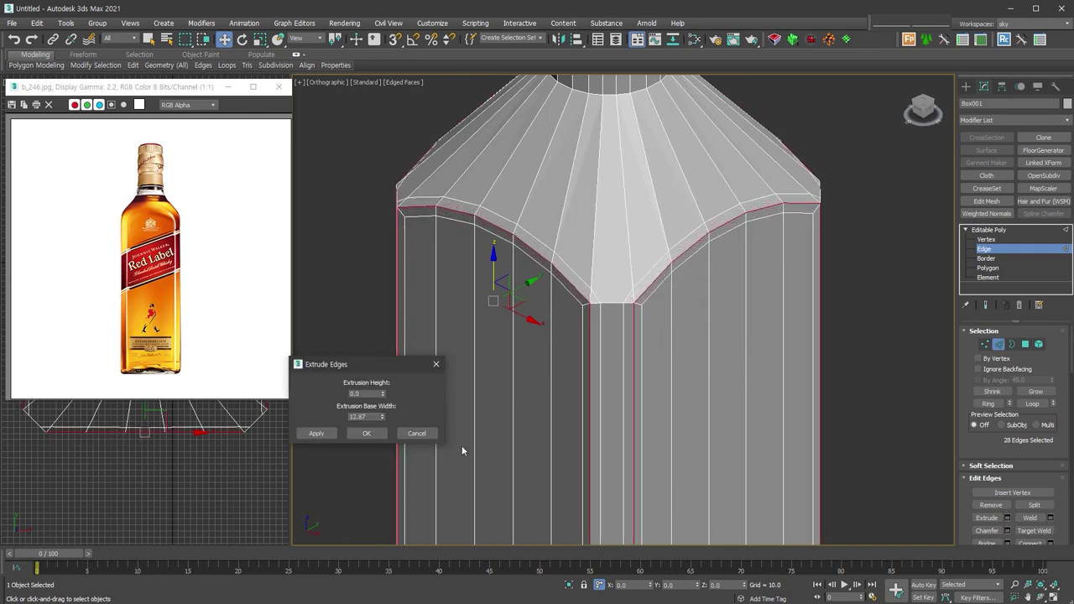
middle_click_drag(571, 355, 561, 281, "alt")
scroll(724, 368, "up", 3)
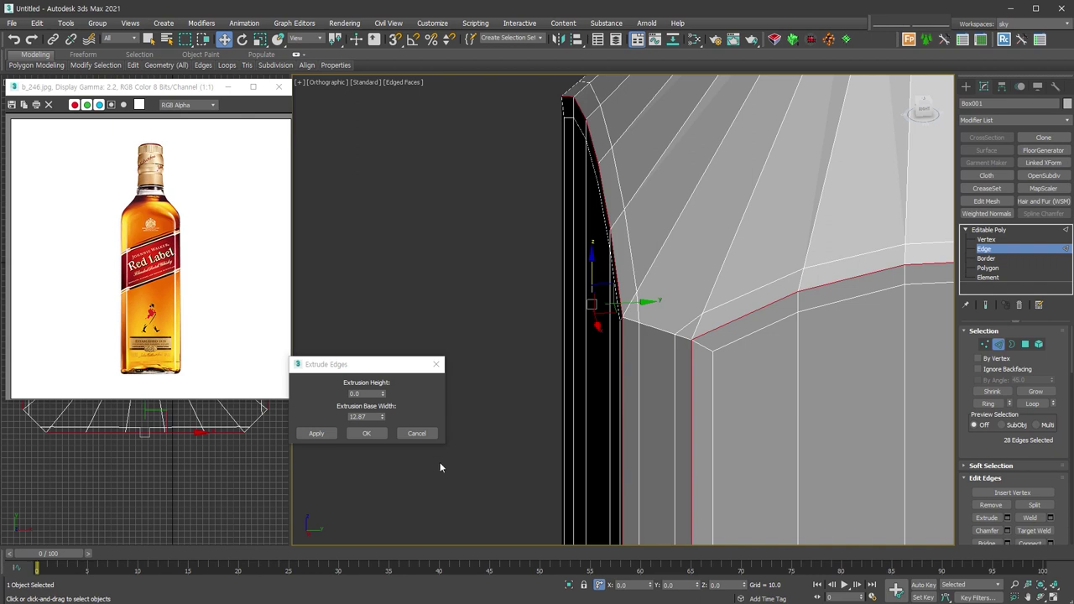
left_click(412, 433)
- Select the single shoulder corner edge, try an interactive chamfer, then undo it
middle_click_drag(801, 353, 745, 342)
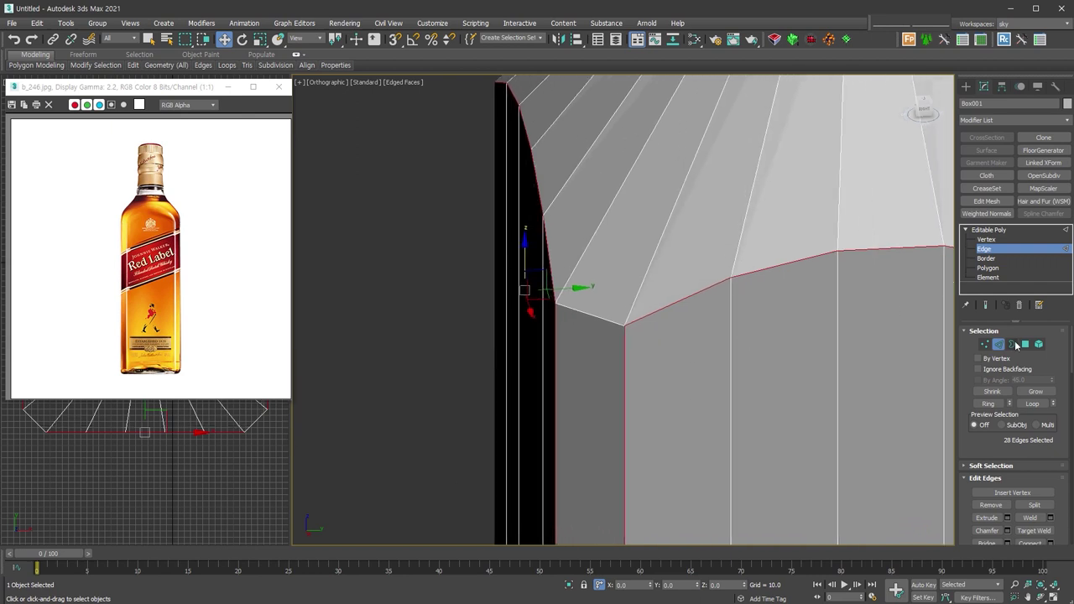
left_click(586, 314)
right_click(586, 312)
left_click(529, 359)
mouse_move(596, 317)
left_mouse_down()
mouse_move(607, 277)
mouse_move(621, 392)
left_mouse_up()
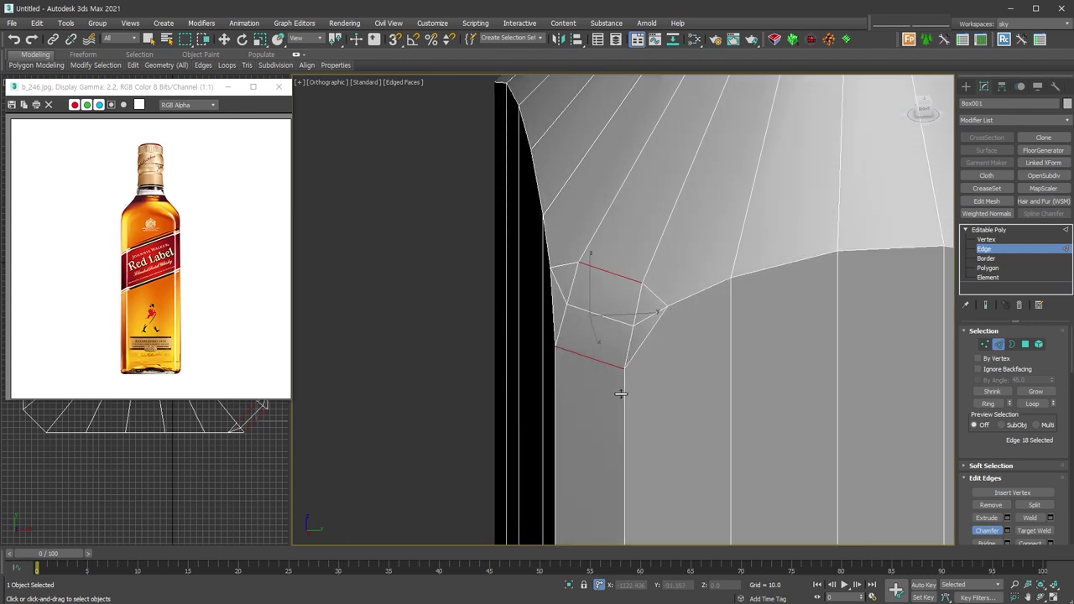
middle_click_drag(648, 377, 595, 328, "alt")
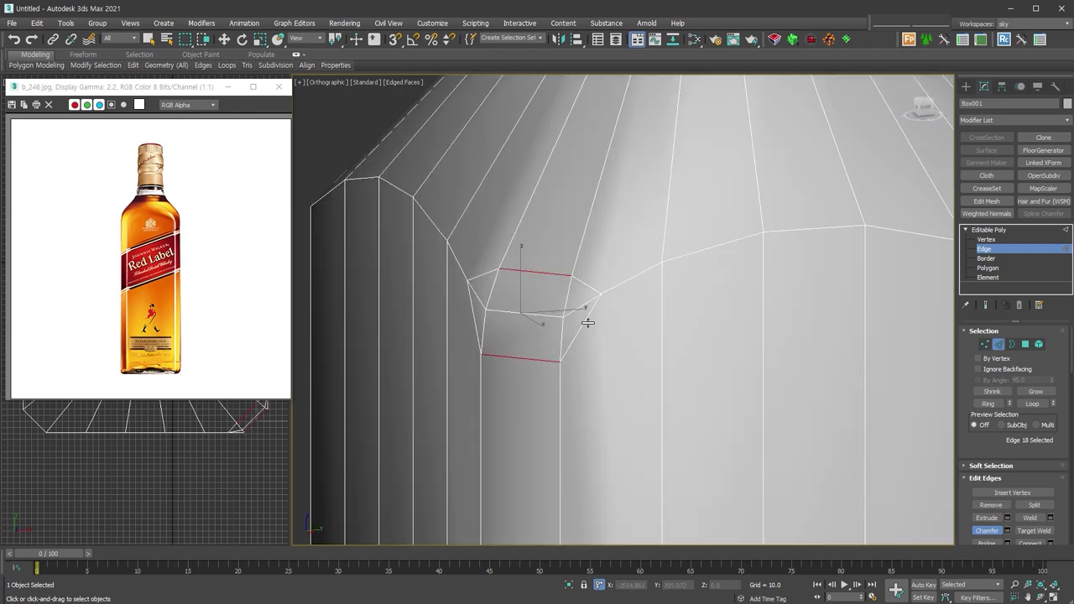
key("ctrl+z")
- Chamfer the shoulder corner edge with Tri mitering and 1 segment
right_click(564, 281)
left_click(468, 355)
left_click(403, 383)
left_click(400, 400)
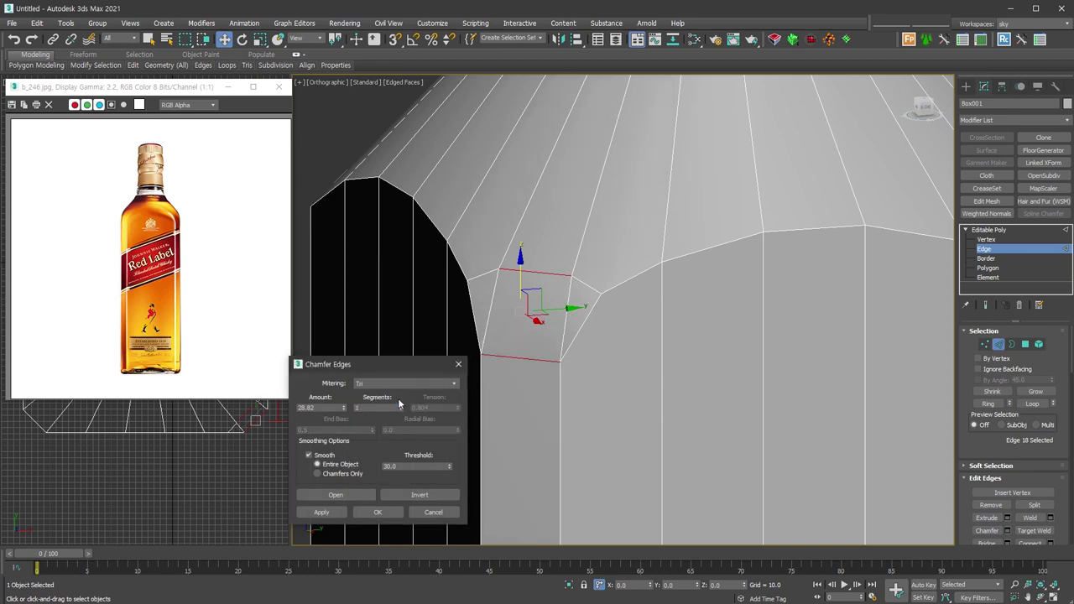
left_click(388, 518)
- Switch to Polygon mode and drop a small face from the selection
scroll(628, 259, "down", 3)
key("4")
left_click(567, 217, "alt")
mouse_move(516, 268)
middle_mouse_down("alt")
mouse_move(724, 314)
mouse_move(632, 326)
middle_mouse_up("alt")
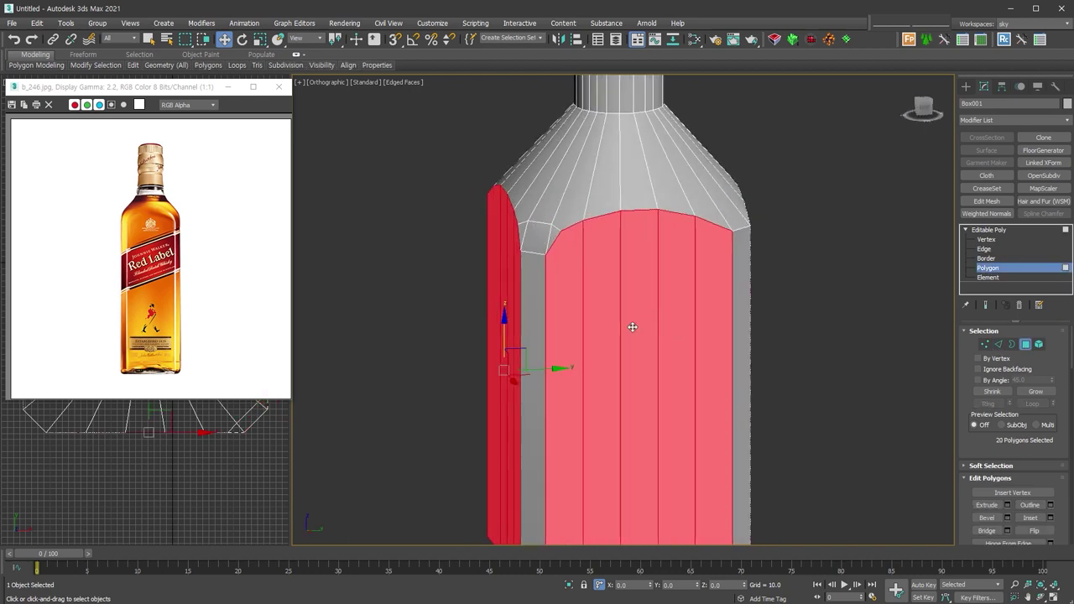
- Convert the faces to border edges and extrude them with base width 9.752
left_click(999, 344, "ctrl")
mouse_move(374, 297)
middle_mouse_down("alt")
mouse_move(547, 383)
mouse_move(596, 384)
middle_mouse_up("alt")
right_click(596, 384)
left_click(496, 444)
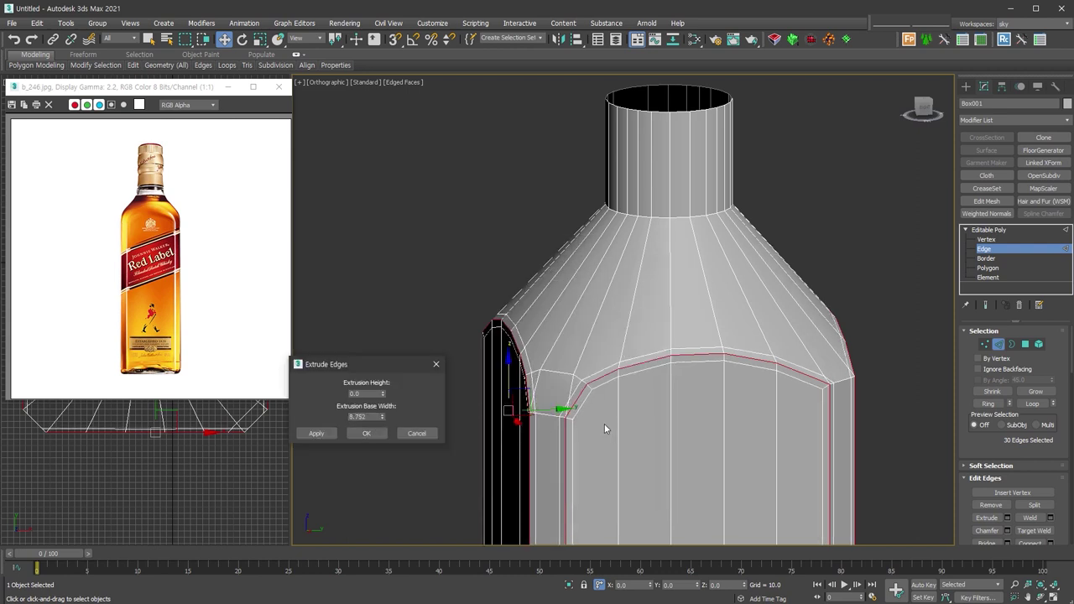
left_click(366, 433)
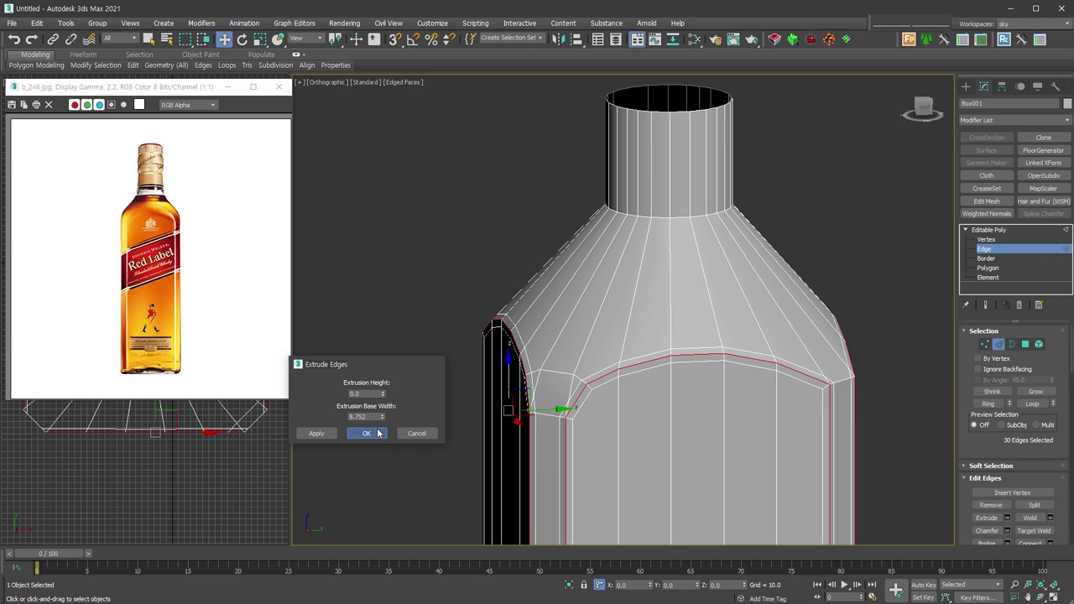
- Target-weld the three stray corner vertices onto their neighbouring vertices
key("1")
scroll(547, 442, "up", 5)
left_click(635, 392)
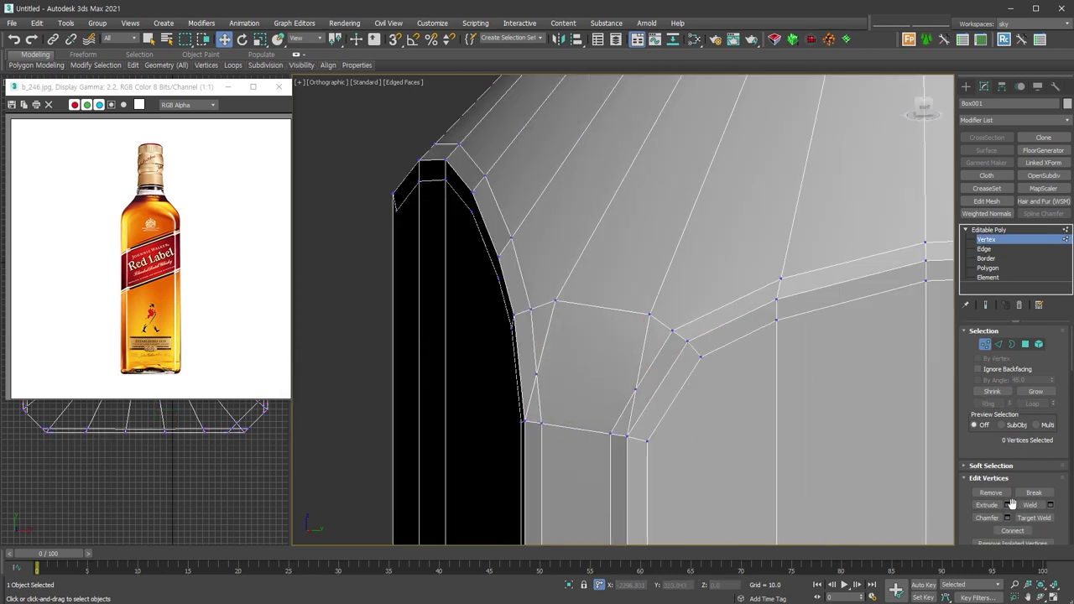
scroll(1032, 512, "down", 2)
left_click(1035, 466)
left_click(636, 391)
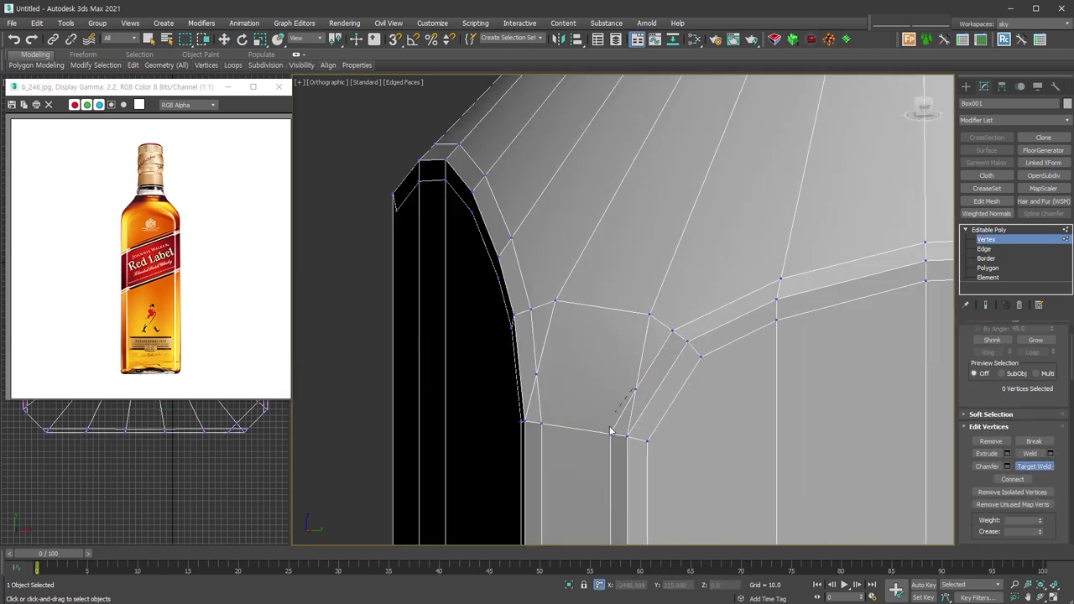
left_click(611, 435)
left_click(536, 374)
left_click(530, 311)
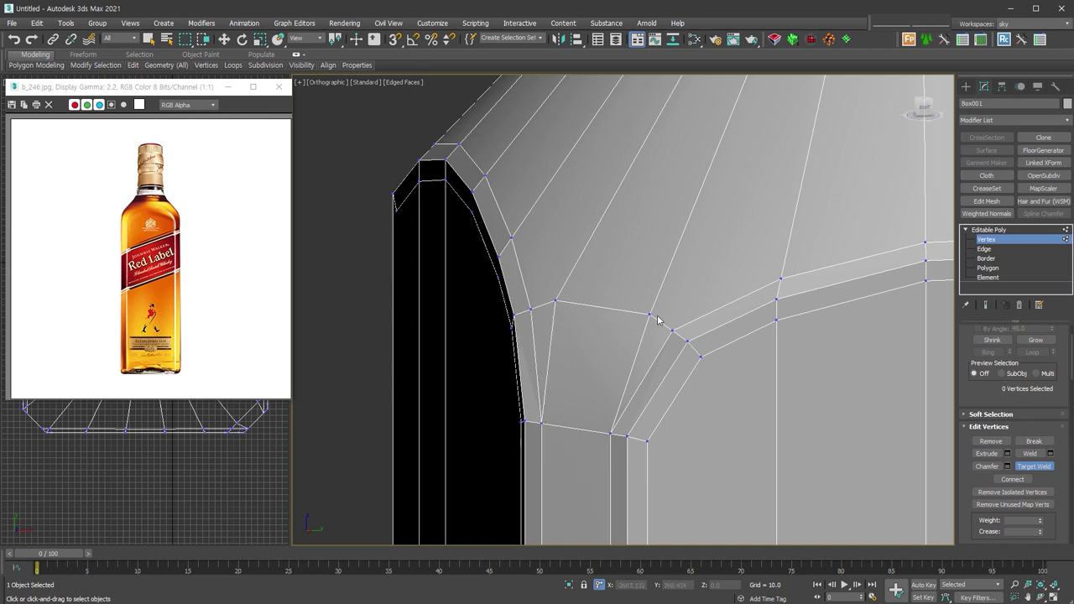
left_click(673, 332)
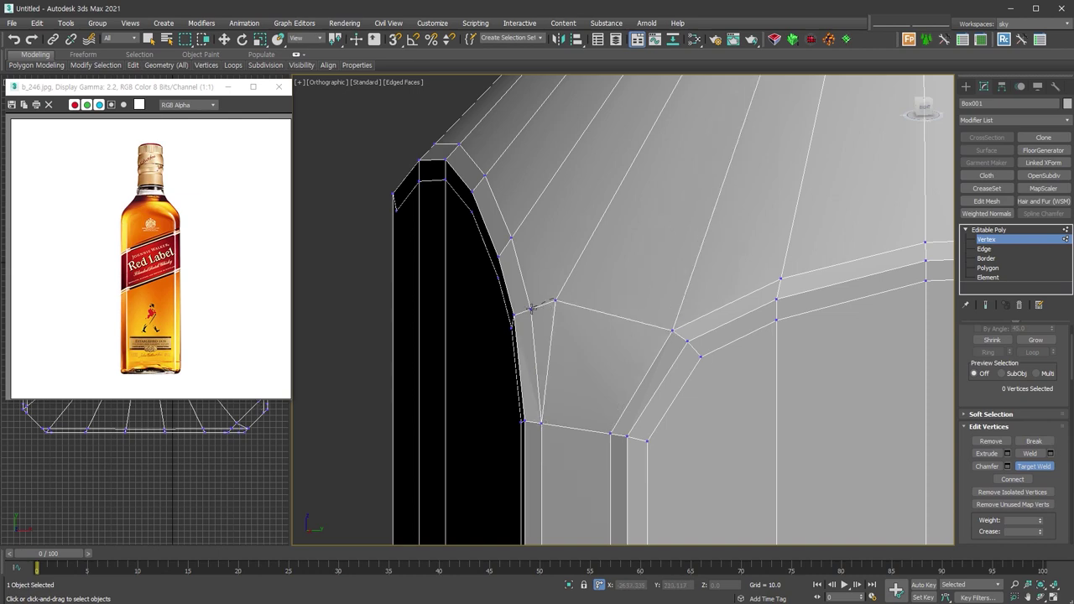
- Select the merged corner vertex and orbit to inspect the inner faces
key("w")
left_click(673, 330)
mouse_move(744, 372)
middle_mouse_down("alt")
mouse_move(698, 368)
mouse_move(598, 395)
middle_mouse_up("alt")
mouse_move(807, 246)
middle_mouse_down("alt")
mouse_move(889, 263)
mouse_move(951, 251)
mouse_move(926, 194)
mouse_move(883, 246)
middle_mouse_up("alt")
scroll(679, 403, "down", 3)
scroll(680, 419, "down", 4)
scroll(680, 419, "down", 1)
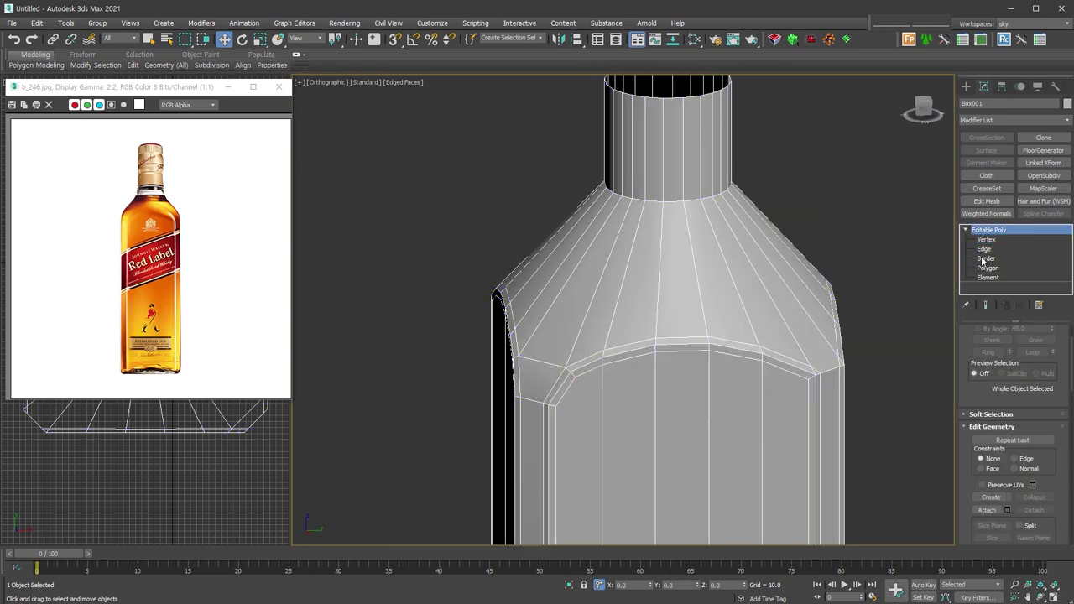
- Add a Symmetry modifier mirroring along the Y axis with Flip enabled
left_click(1001, 240)
scroll(699, 338, "down", 2)
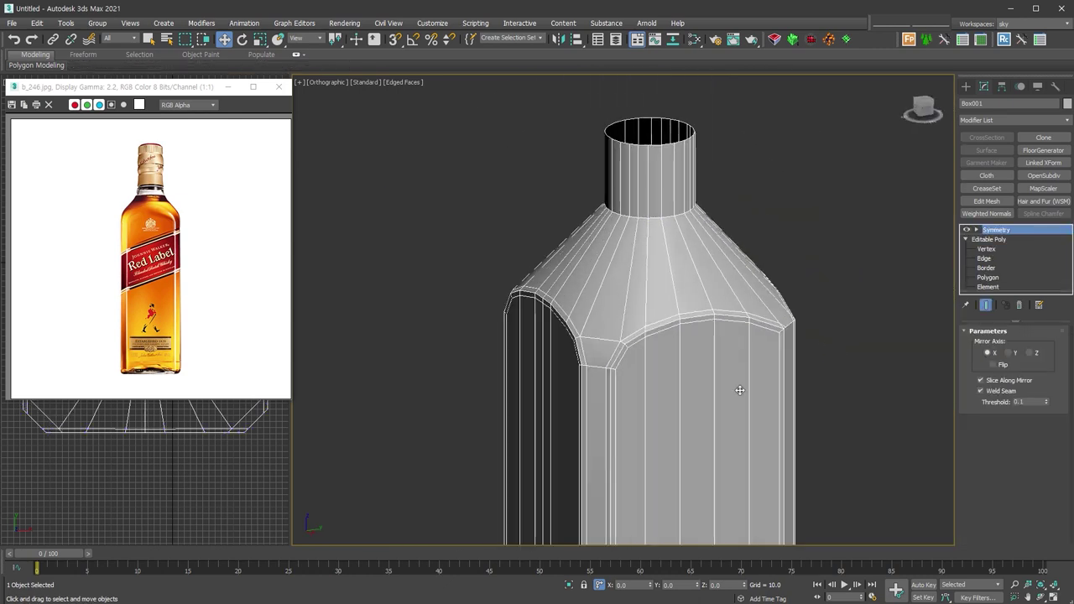
middle_click_drag(717, 347, 500, 330, "alt")
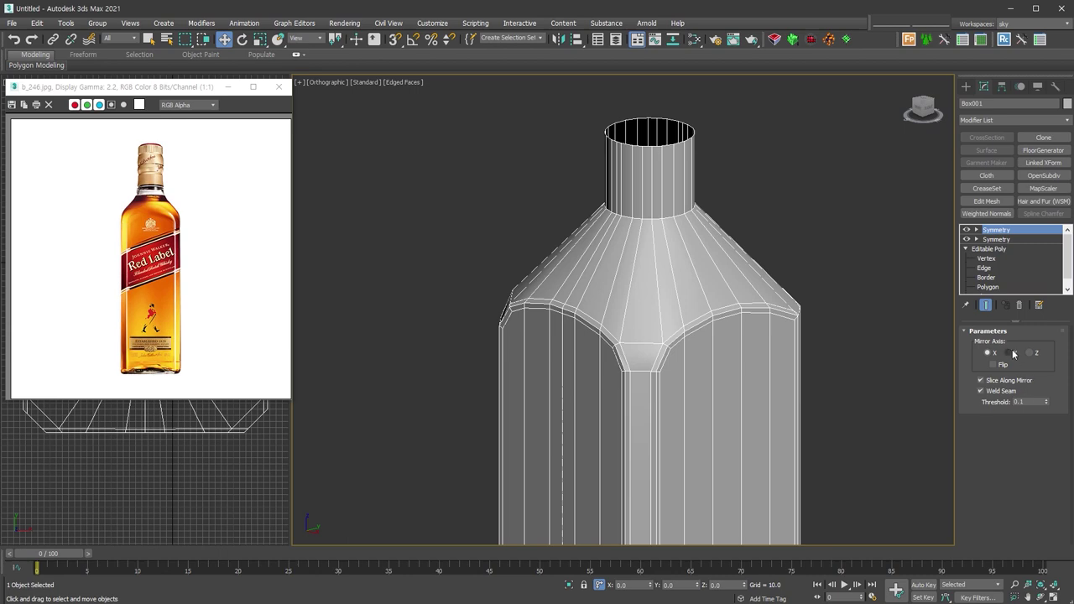
left_click(1012, 354)
left_click(996, 365)
mouse_move(792, 341)
middle_mouse_down("alt")
mouse_move(664, 350)
mouse_move(695, 406)
mouse_move(701, 370)
middle_mouse_up("alt")
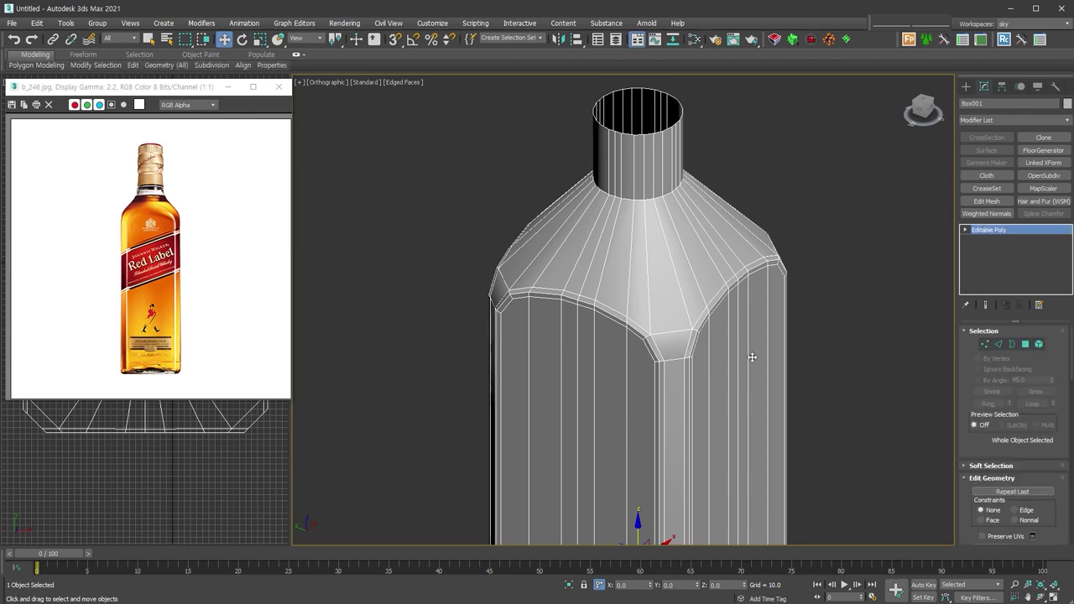
- Select two vertical edge loops on the bottle's side and remove them
middle_click_drag(591, 313, 550, 310, "alt")
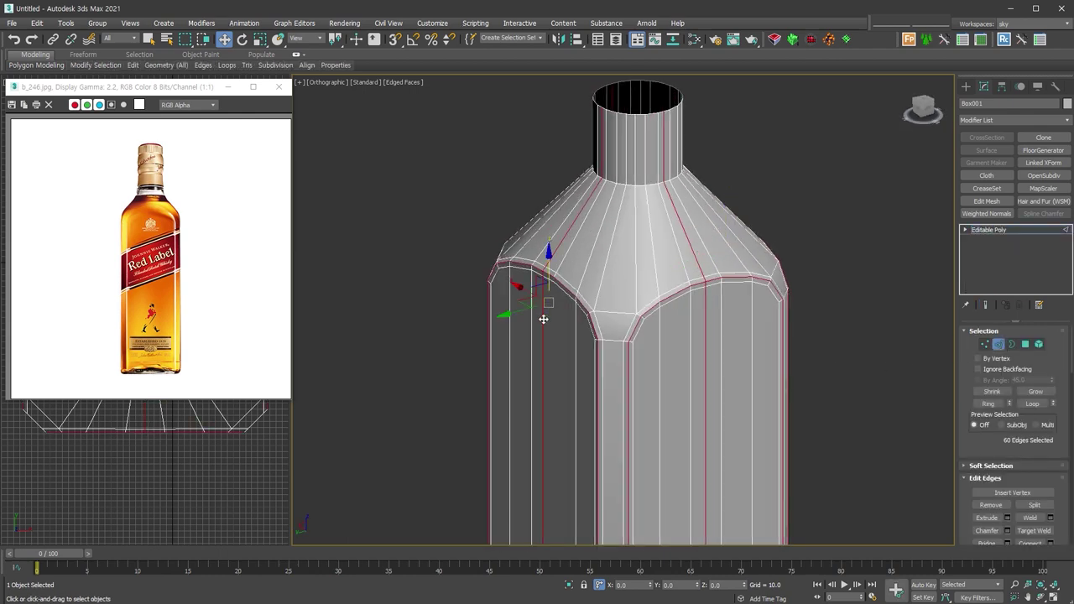
double_click(708, 329)
mouse_move(707, 329)
middle_mouse_down("alt")
mouse_move(815, 353)
mouse_move(720, 351)
mouse_move(703, 384)
middle_mouse_up("alt")
double_click(599, 419, "ctrl")
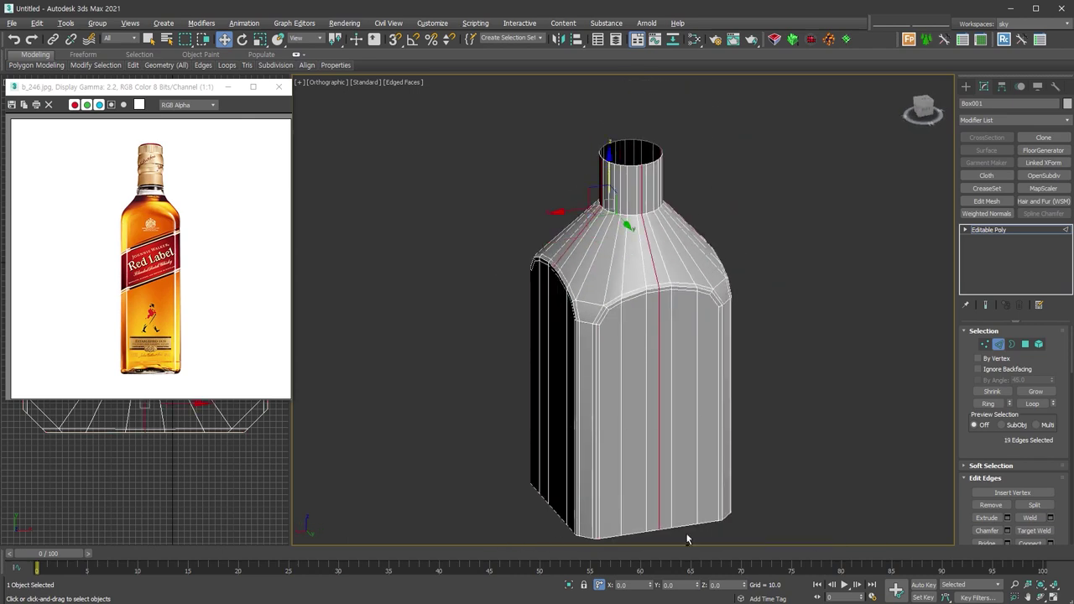
left_click(992, 506)
- Return to object level and view the bottle from near the front
key("1")
left_click(985, 344)
mouse_move(853, 389)
middle_mouse_down("alt")
mouse_move(758, 395)
mouse_move(666, 322)
middle_mouse_up("alt")
scroll(665, 322, "up", 3)
scroll(666, 323, "up", 3)
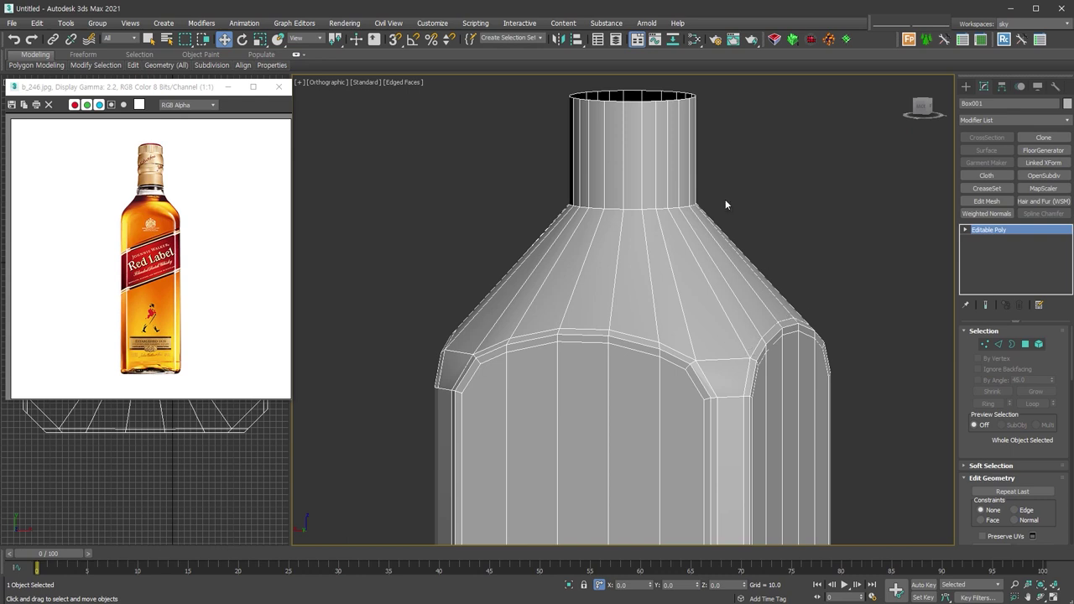
left_click(998, 344)
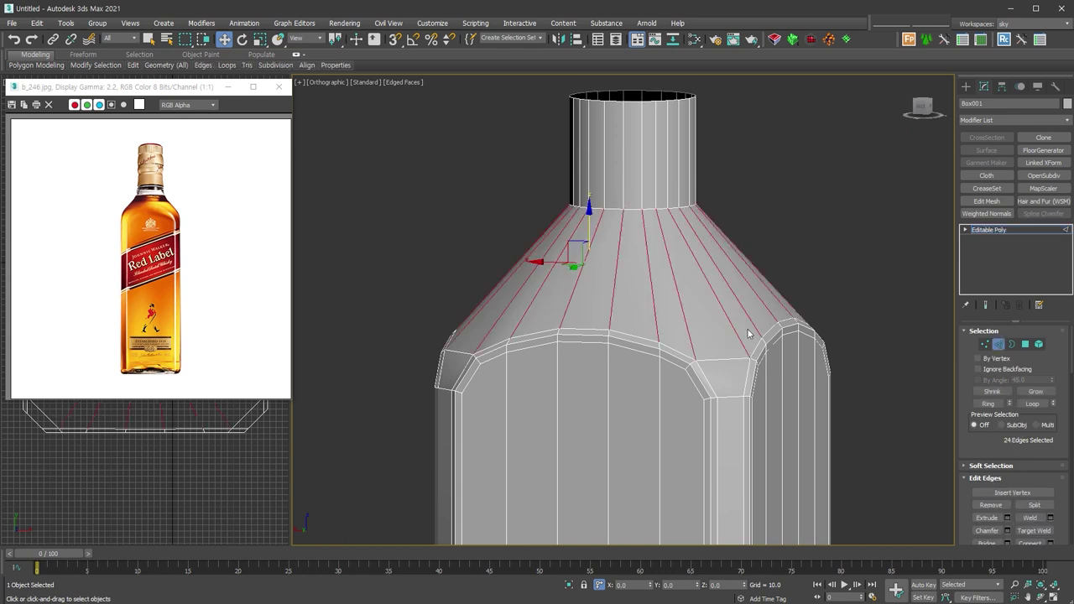
- Insert a SwiftLoop edge loop across the shoulder and slide it up toward the neck
middle_click_drag(873, 351, 856, 340, "alt")
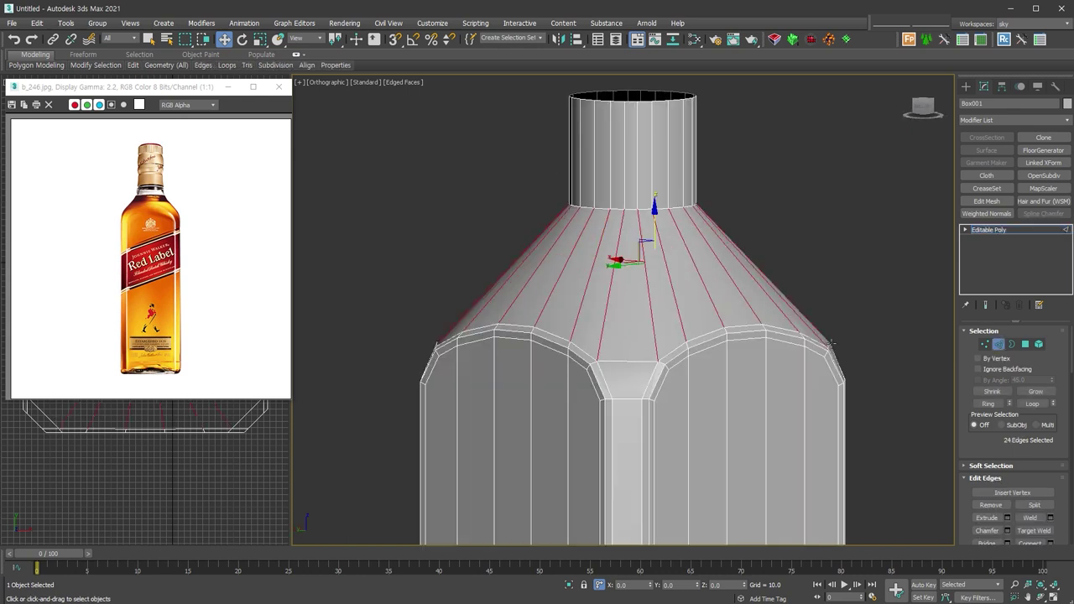
left_click(869, 286)
key("alt+shift+w")
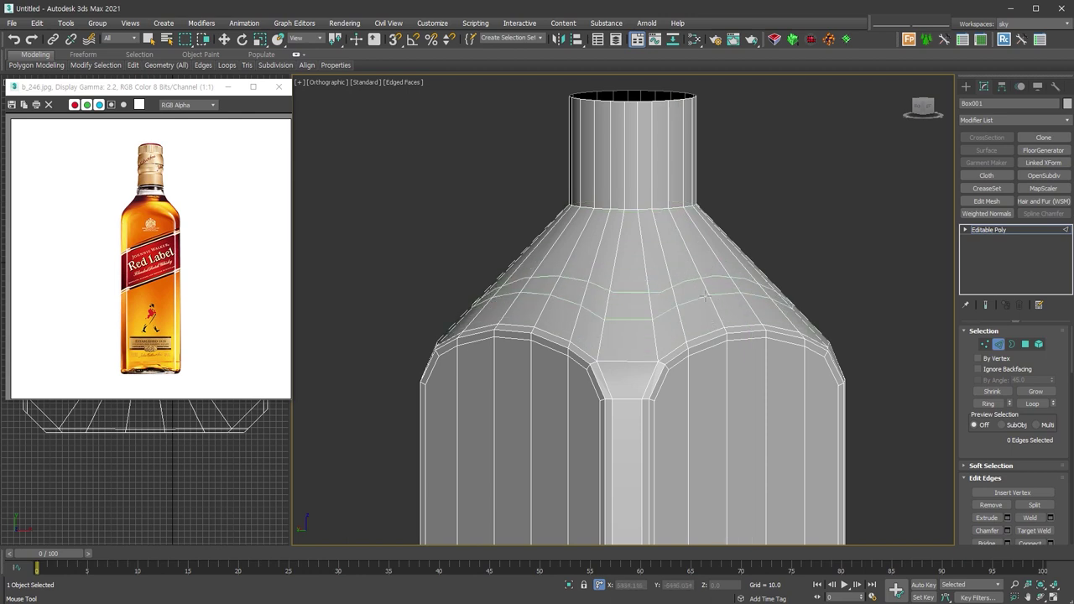
left_click(700, 298)
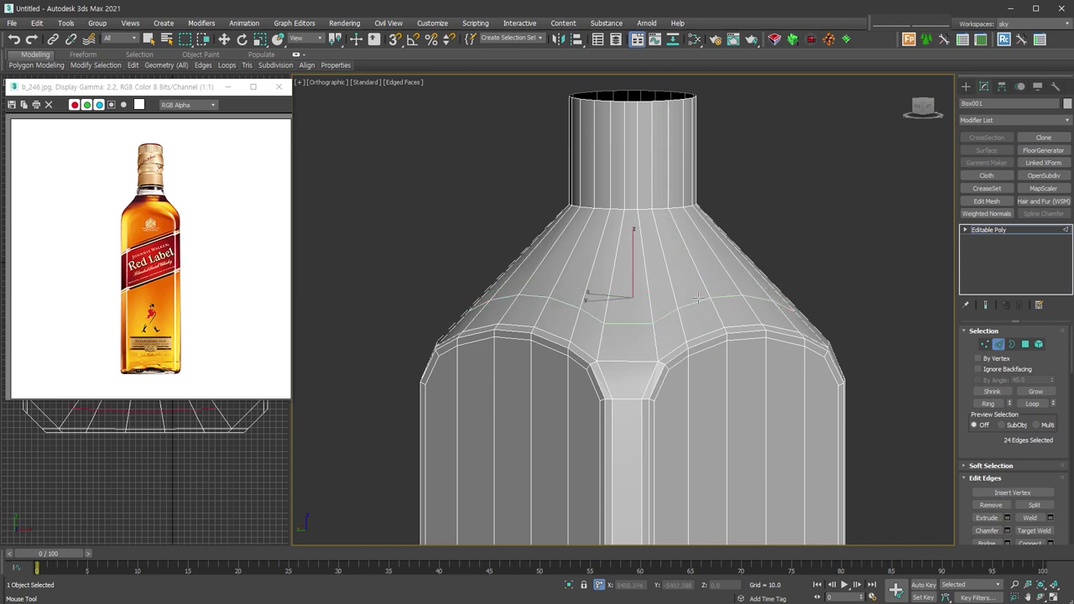
left_click_drag(696, 300, 688, 262)
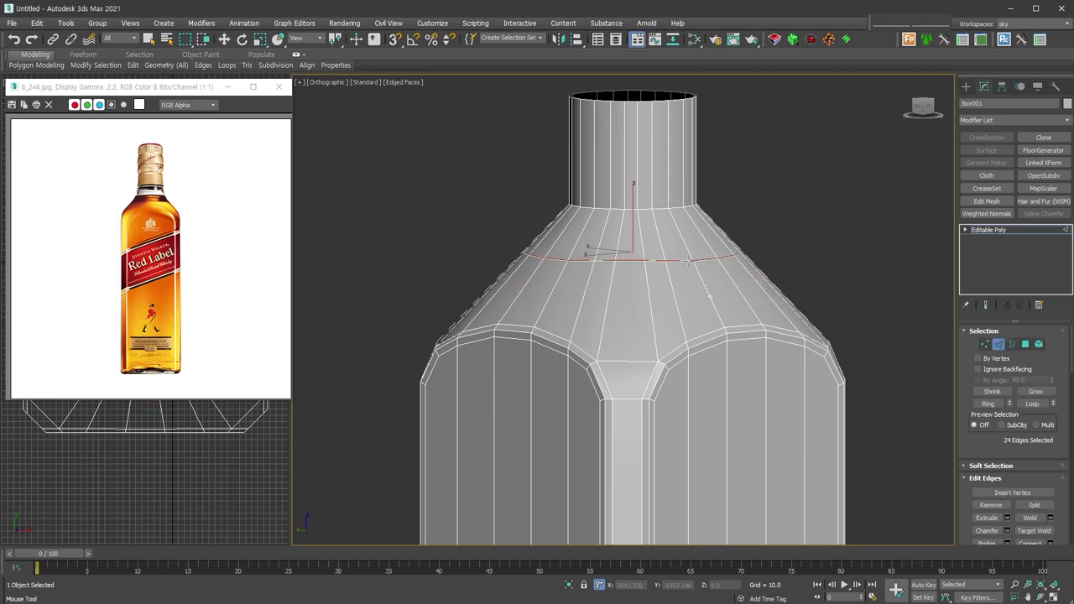
key("w")
middle_click_drag(789, 290, 804, 333, "alt")
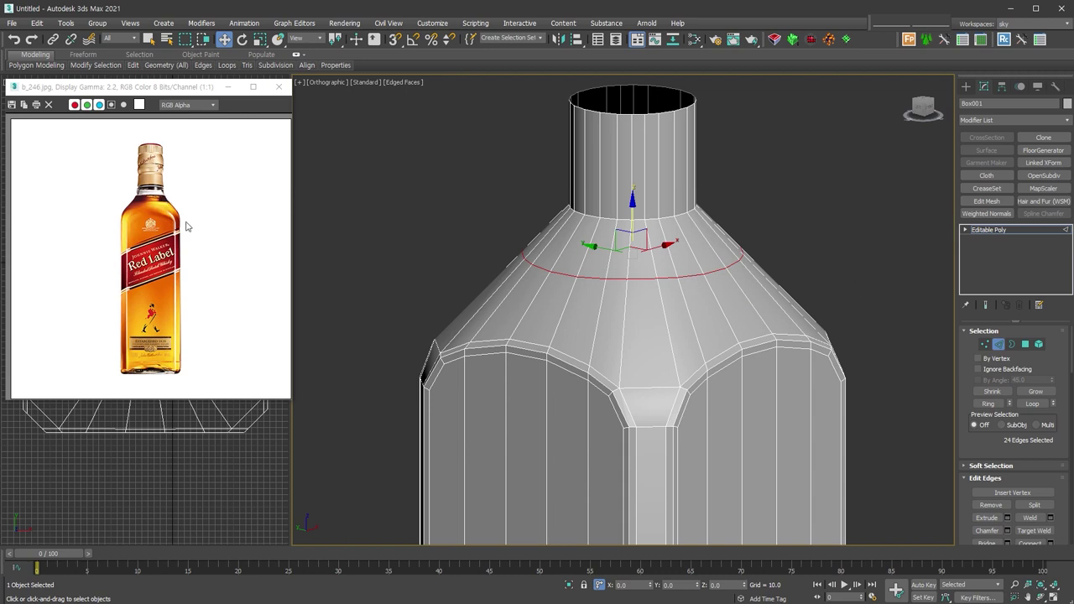
- Try a Push modifier at 7.9 on the bottle, then remove it
left_click(1014, 120)
left_click(1045, 203)
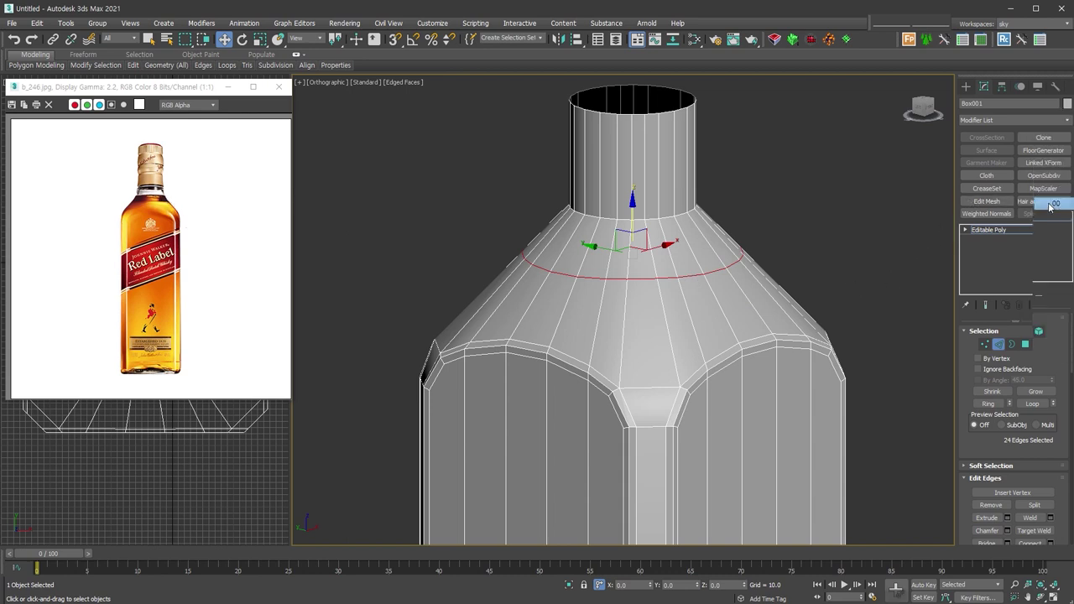
left_click_drag(1063, 335, 1015, 330)
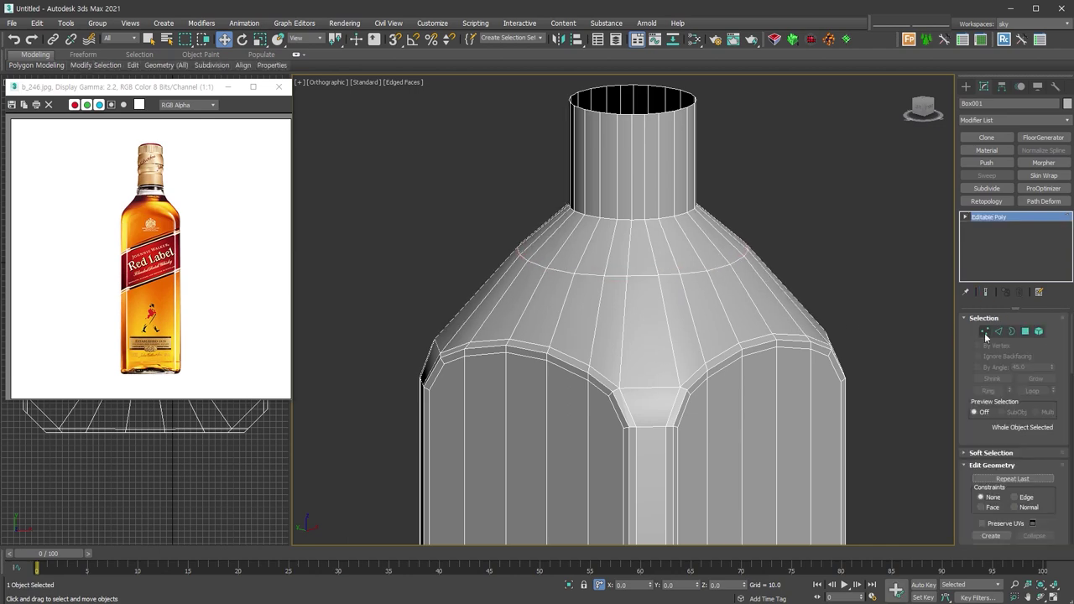
right_click(691, 257)
left_click(587, 319)
- Chamfer the shoulder edge loops with Tri mitering and 4 segments
left_click(412, 384)
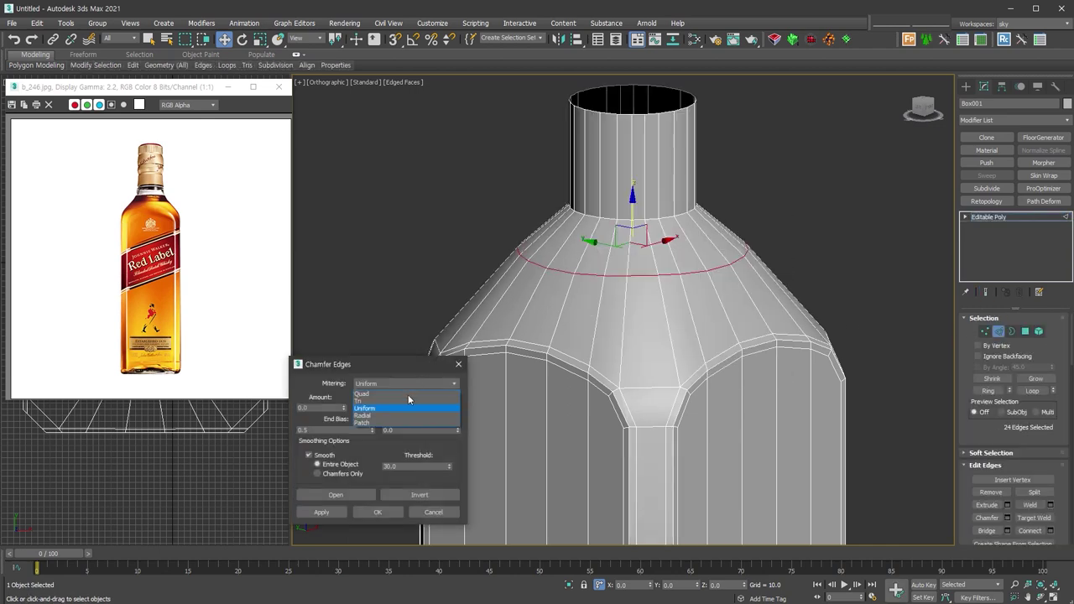
left_click(407, 399)
mouse_move(344, 408)
left_mouse_down()
mouse_move(611, 415)
mouse_move(344, 408)
left_mouse_up()
left_click(401, 404)
left_click(402, 405)
left_click(401, 405)
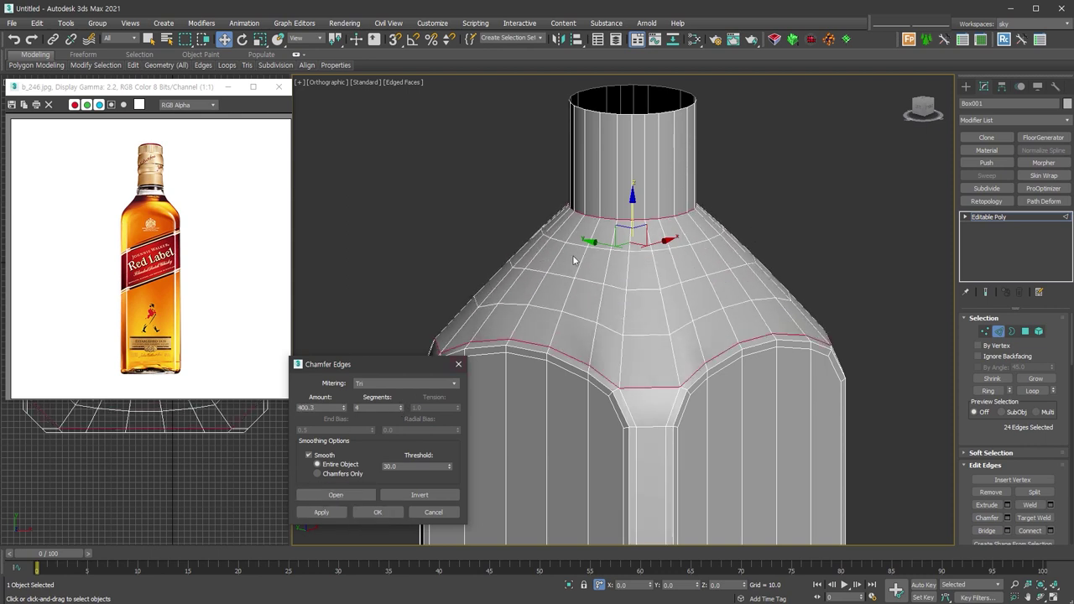
left_click(378, 512)
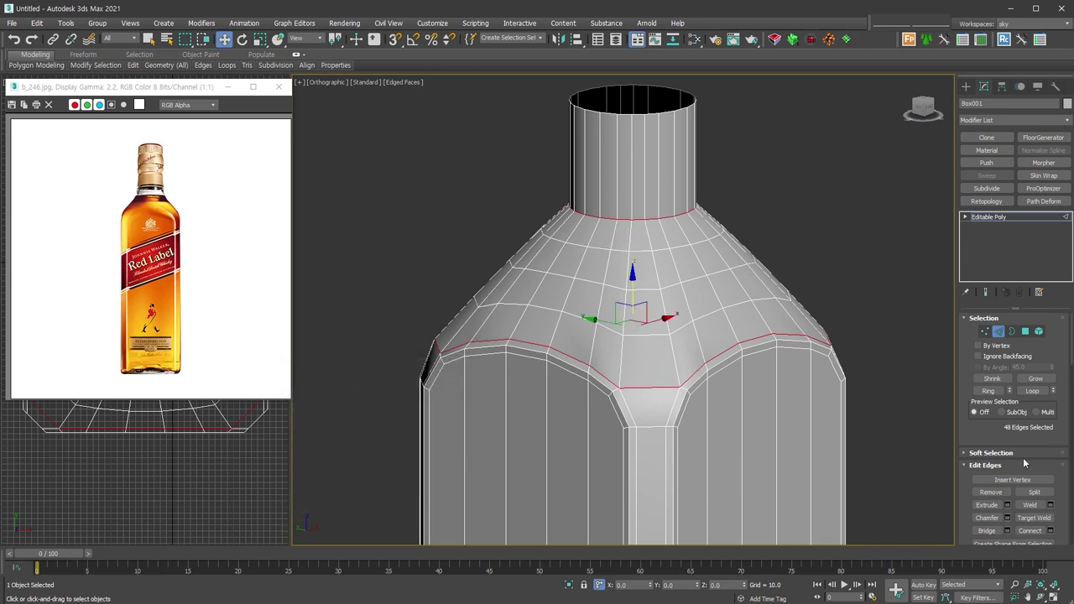
- Chamfer the edge loop at the base of the neck with 4 segments
left_click(990, 492)
left_click(665, 216)
double_click(664, 216)
right_click(660, 215)
left_click(566, 283)
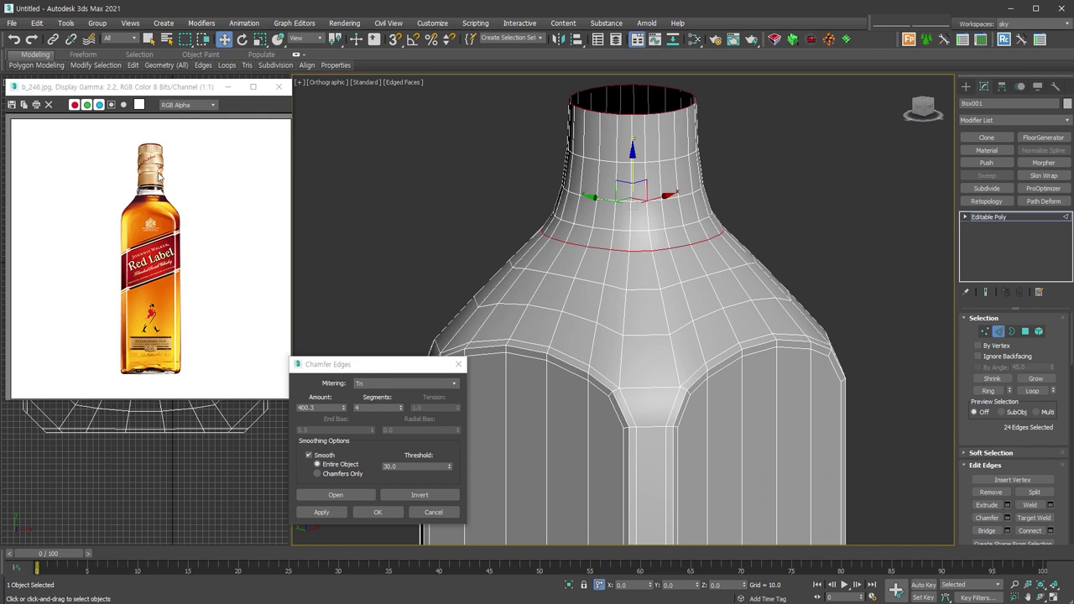
left_click(377, 512)
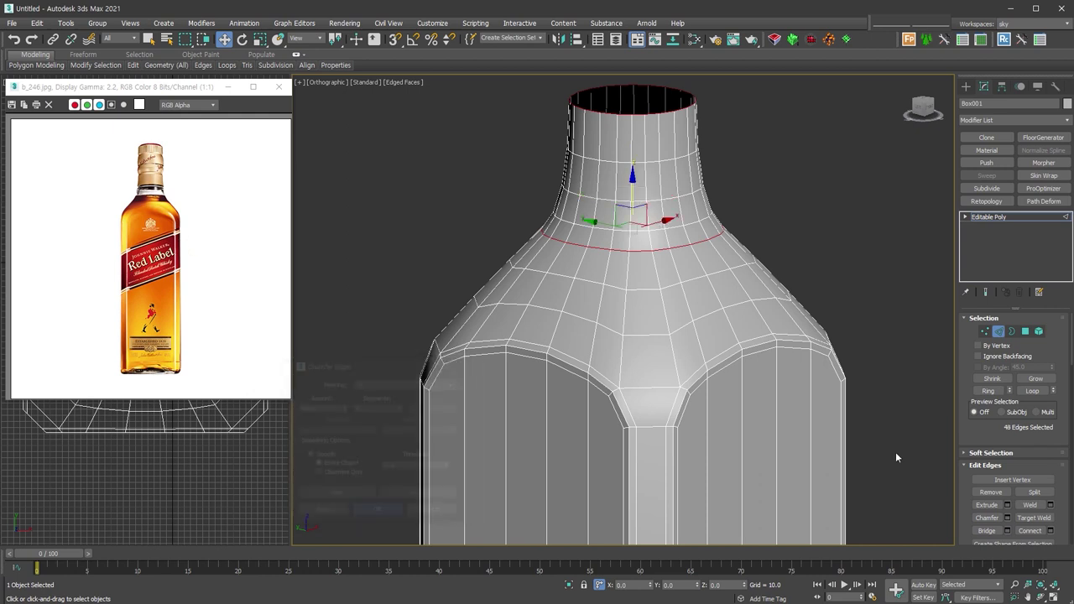
left_click(816, 332)
scroll(816, 331, "down", 3)
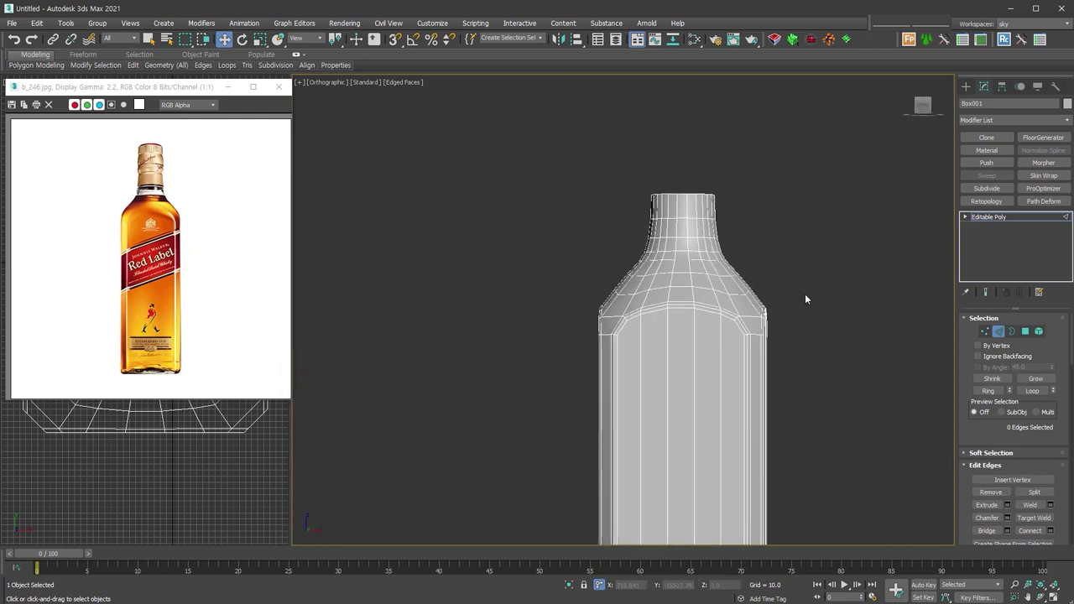
- Connect the vertical body edges into a new horizontal loop positioned just below the shoulders
middle_click_drag(786, 391, 732, 517)
key("1")
key("w")
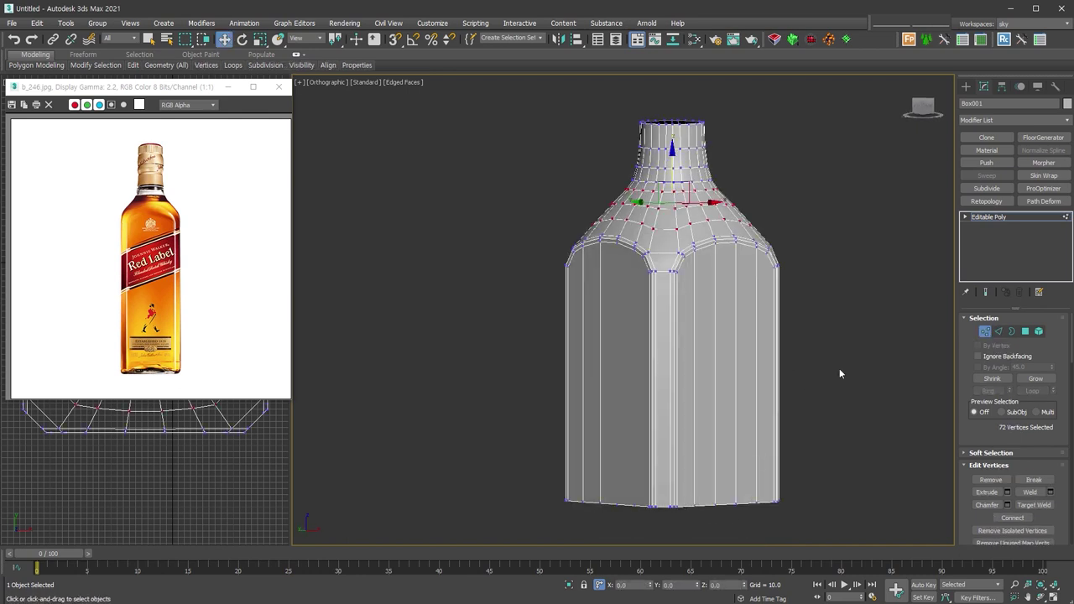
left_click(839, 369)
middle_click_drag(840, 369, 827, 377, "alt")
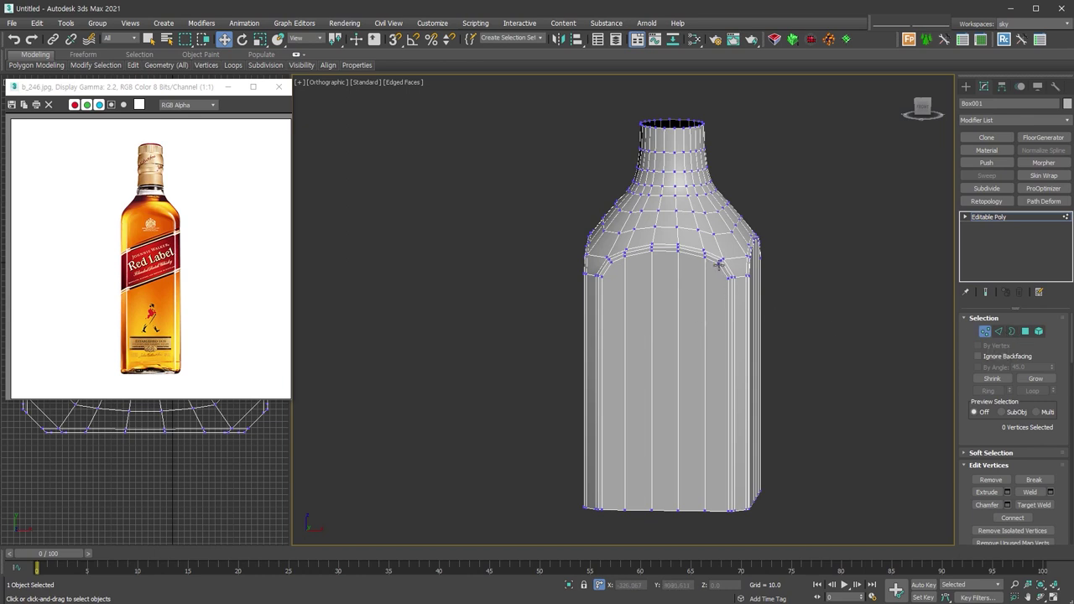
key("2")
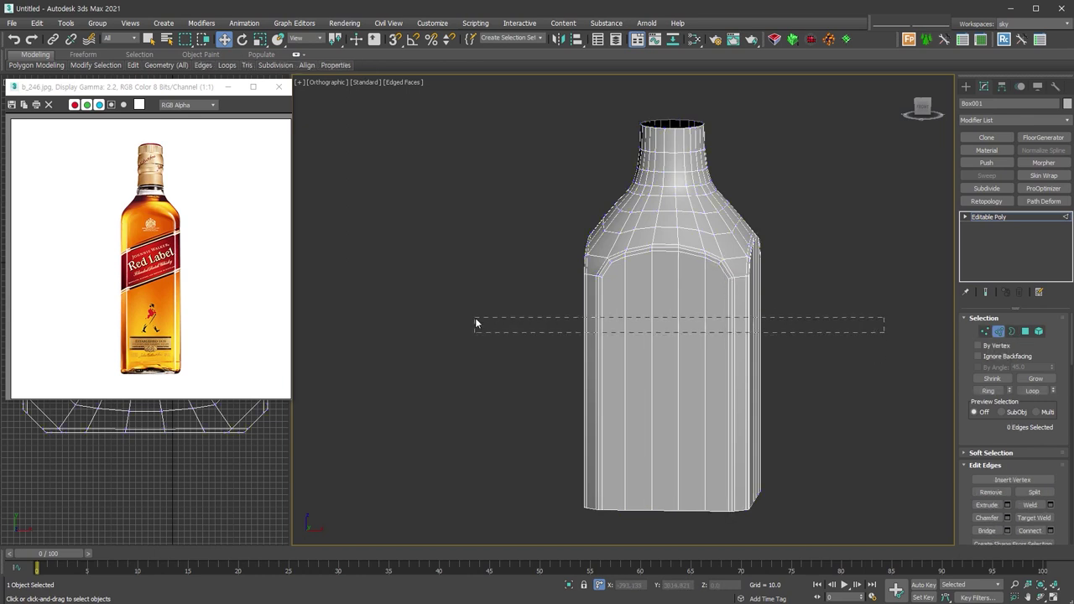
left_click_drag(476, 324, 444, 319)
key("ctrl+shift+e")
left_click_drag(673, 339, 668, 243)
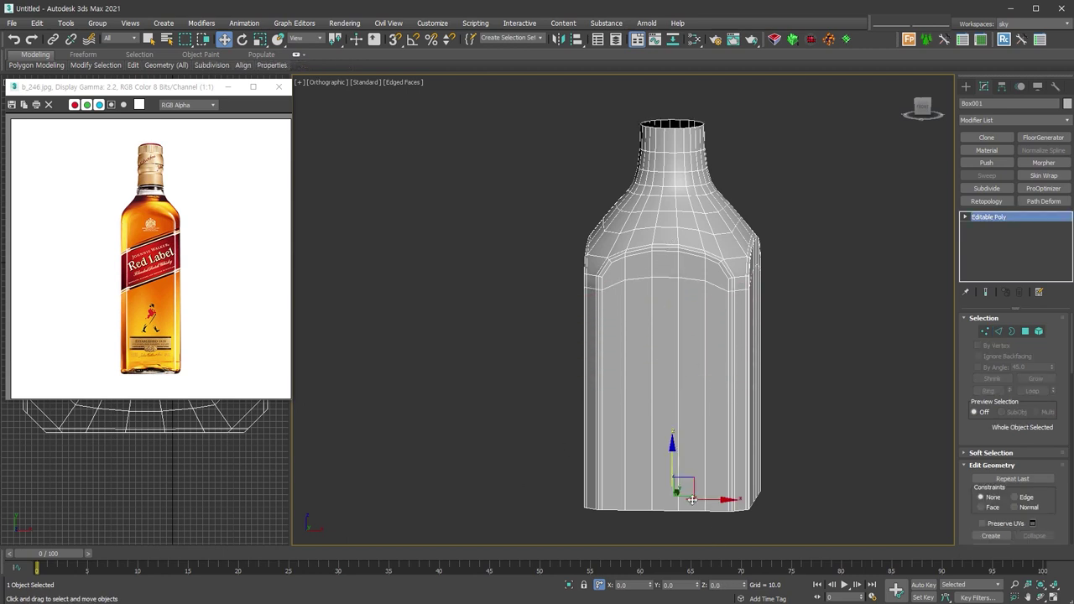
left_click(998, 331)
double_click(671, 273)
left_click_drag(672, 239, 670, 247)
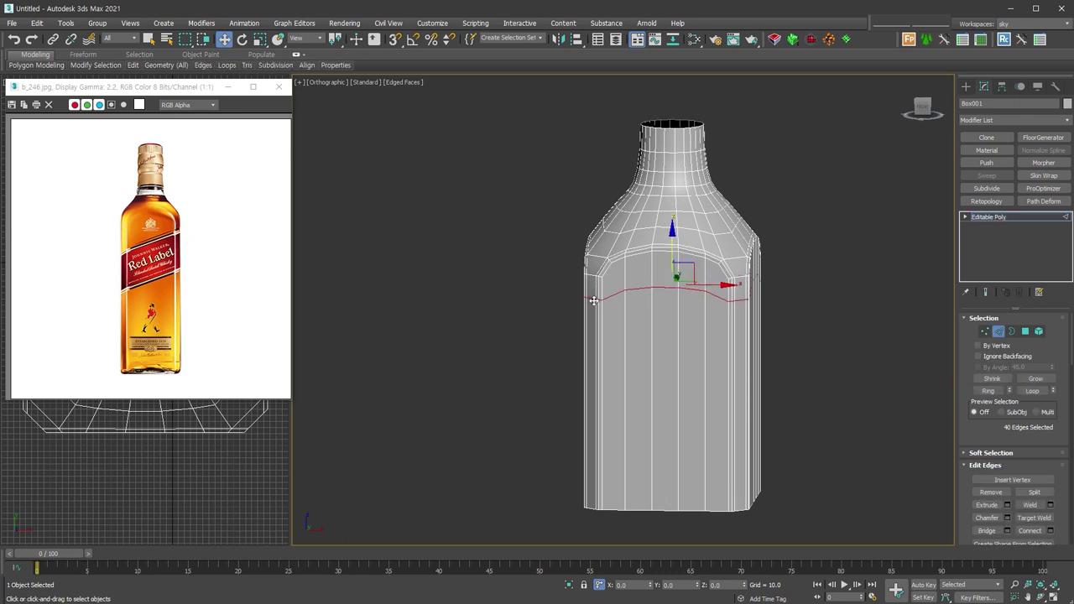
- Apply TurboSmooth with 2 iterations and inspect the smoothed bottle
key("2")
key("ctrl+t")
key("F4")
mouse_move(804, 338)
middle_mouse_down("alt")
mouse_move(782, 333)
mouse_move(888, 350)
mouse_move(832, 346)
middle_mouse_up("alt")
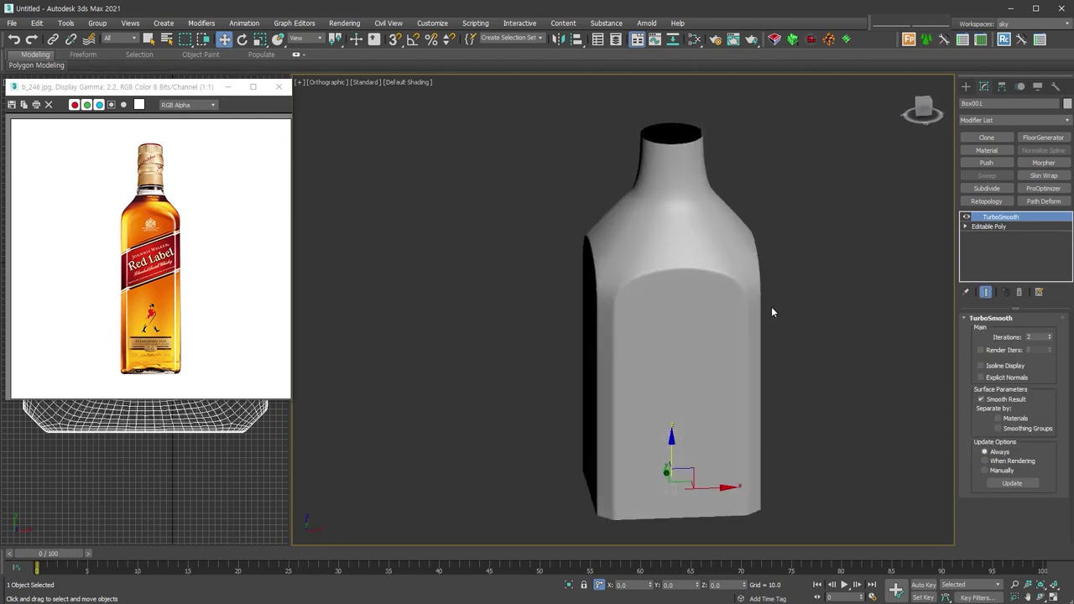
- Disable TurboSmooth, show edged faces to inspect the shoulder topology, then delete TurboSmooth
scroll(641, 249, "up", 4)
mouse_move(641, 249)
middle_mouse_down("alt")
mouse_move(686, 240)
mouse_move(696, 252)
middle_mouse_up("alt")
left_click(966, 217)
key("F4")
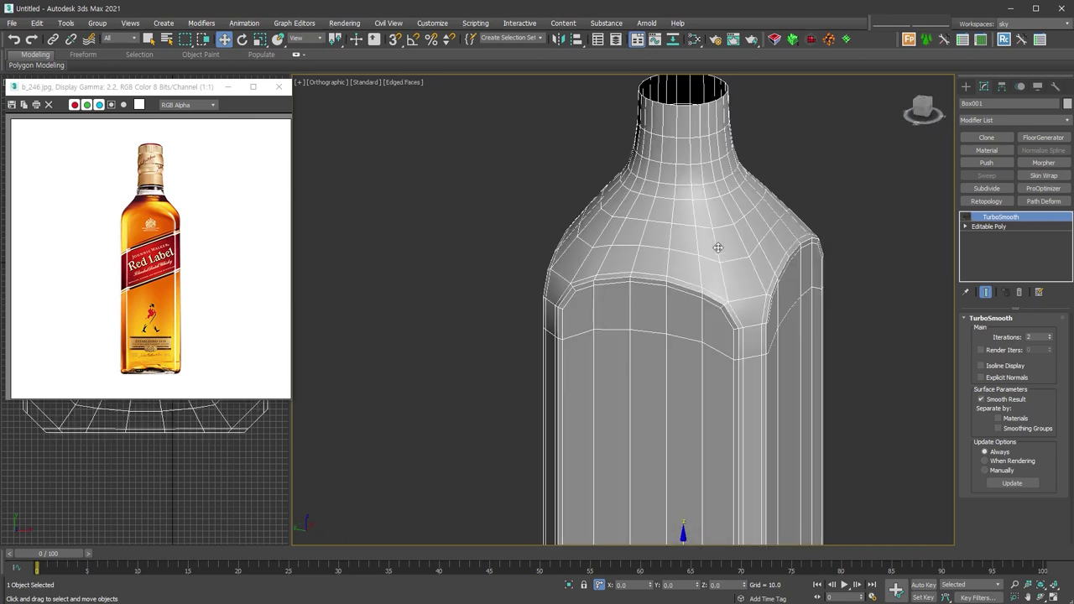
mouse_move(720, 251)
middle_mouse_down("alt")
mouse_move(717, 266)
mouse_move(731, 268)
middle_mouse_up("alt")
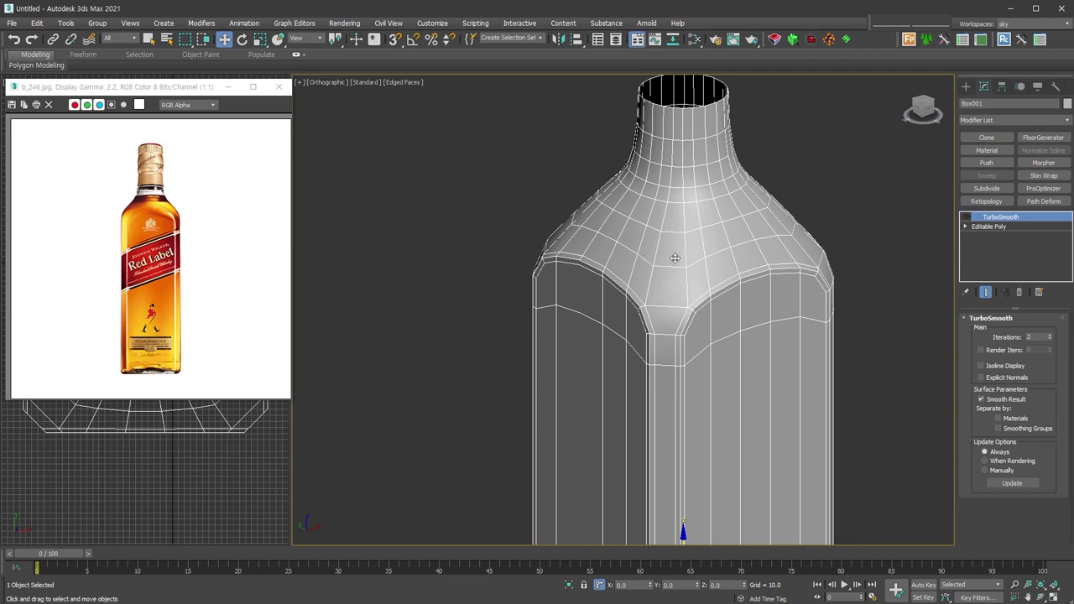
mouse_move(658, 261)
middle_mouse_down("alt")
mouse_move(669, 297)
mouse_move(649, 293)
mouse_move(760, 305)
middle_mouse_up("alt")
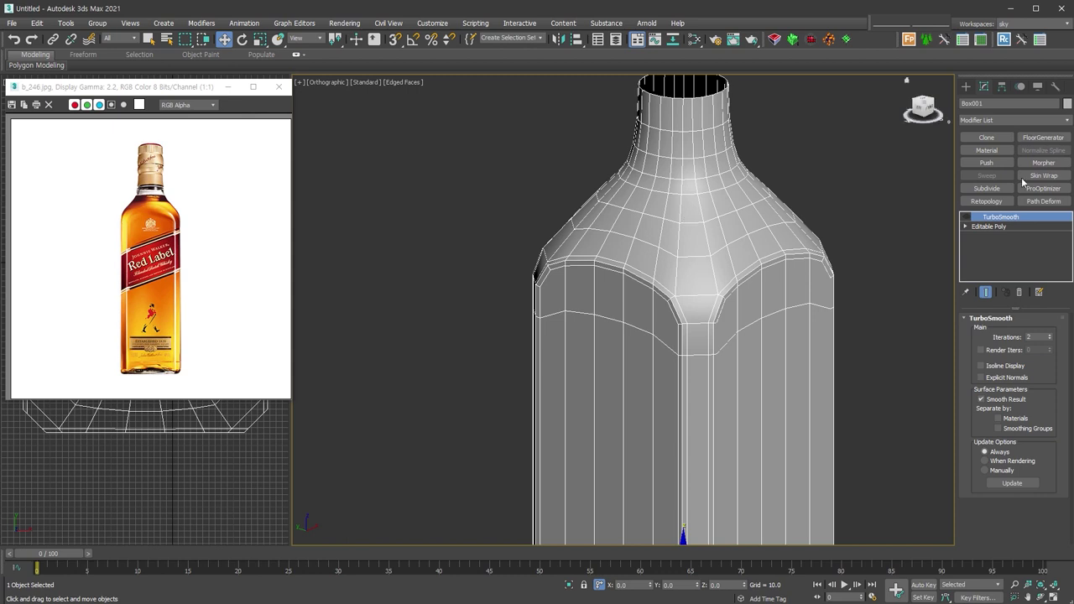
left_click(1021, 293)
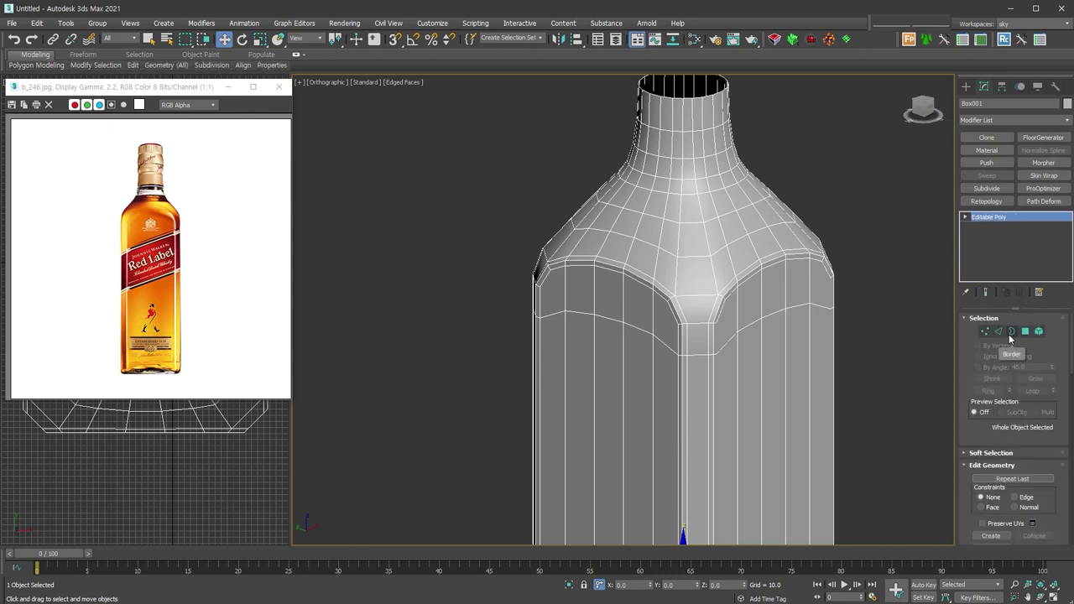
- Select the shoulder and neck edge loops in Edge mode, then clear the selection
left_click(998, 331)
double_click(672, 312)
double_click(691, 243)
double_click(686, 217, "ctrl")
double_click(686, 183, "ctrl")
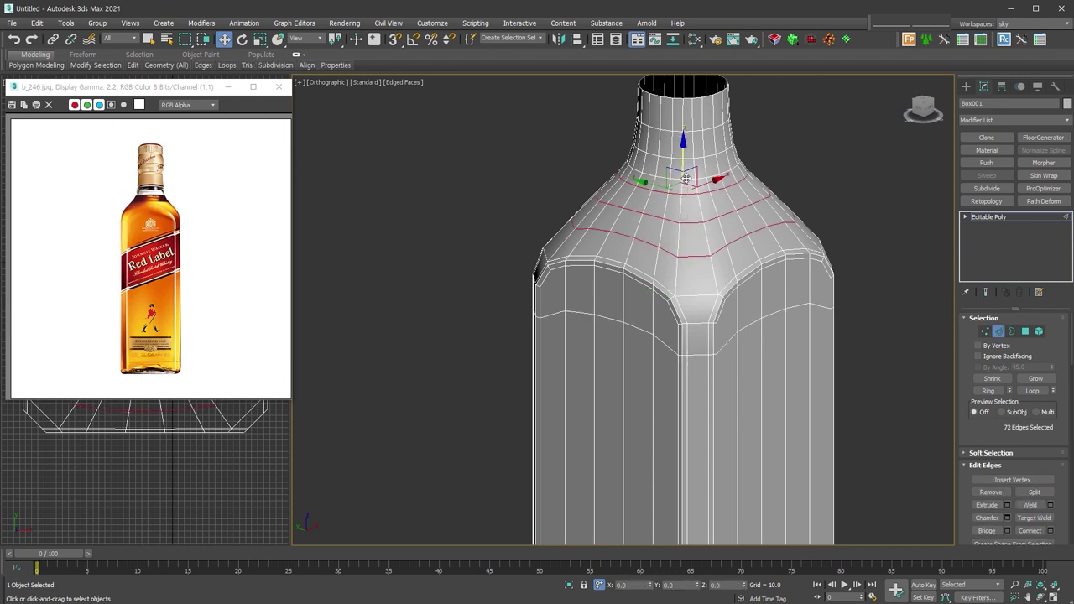
double_click(687, 156, "ctrl")
left_click(756, 252)
- Lower the neck's bottom edge loop onto the shoulders and select the shoulder loop
double_click(683, 127)
scroll(682, 127, "down", 3)
left_click_drag(710, 175, 710, 199)
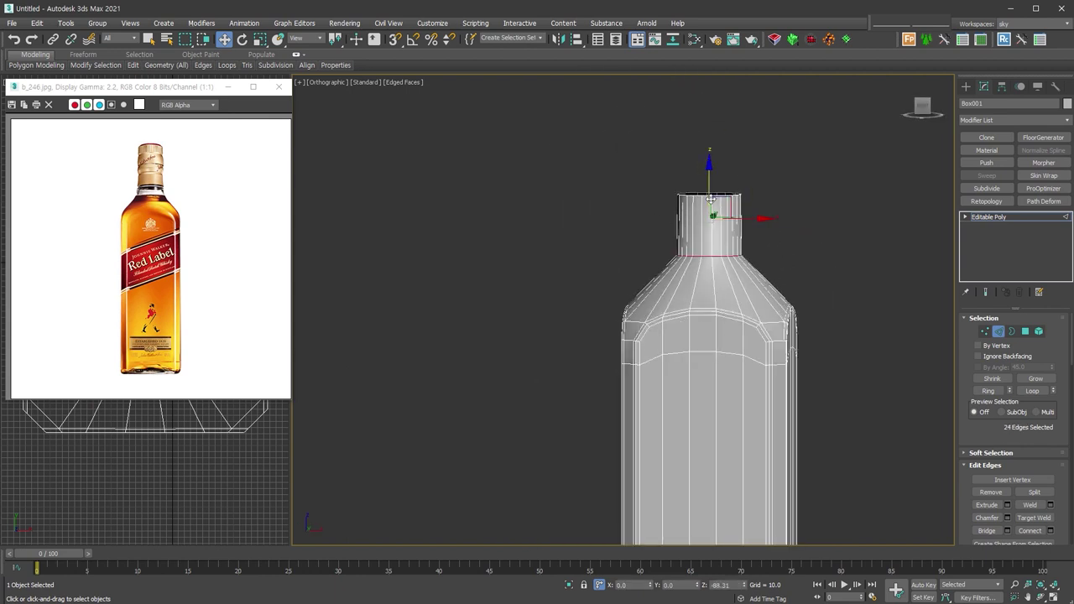
middle_click_drag(775, 277, 750, 316, "alt")
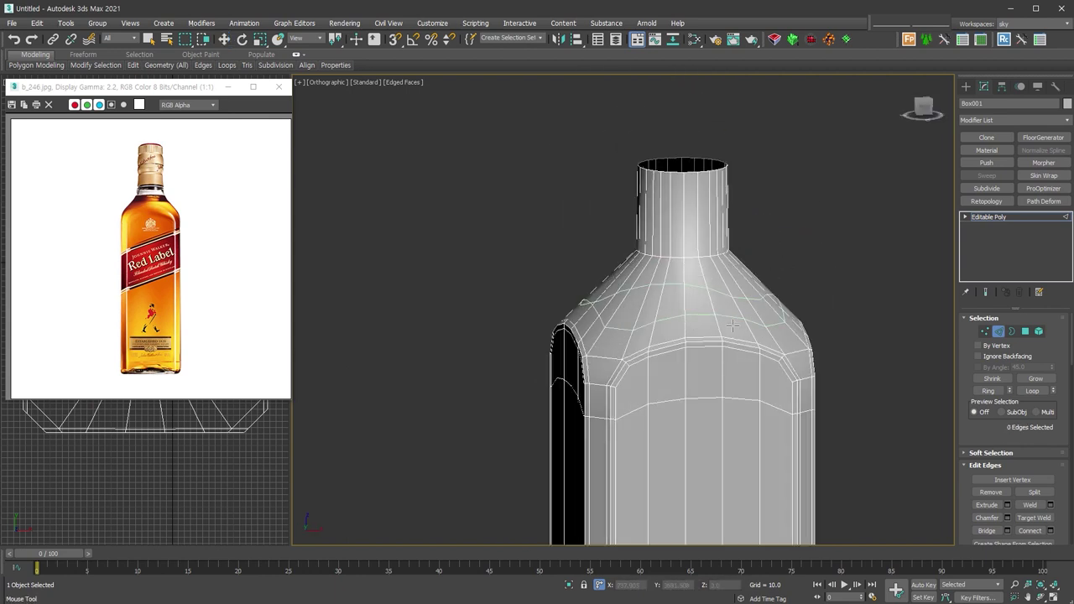
double_click(720, 290)
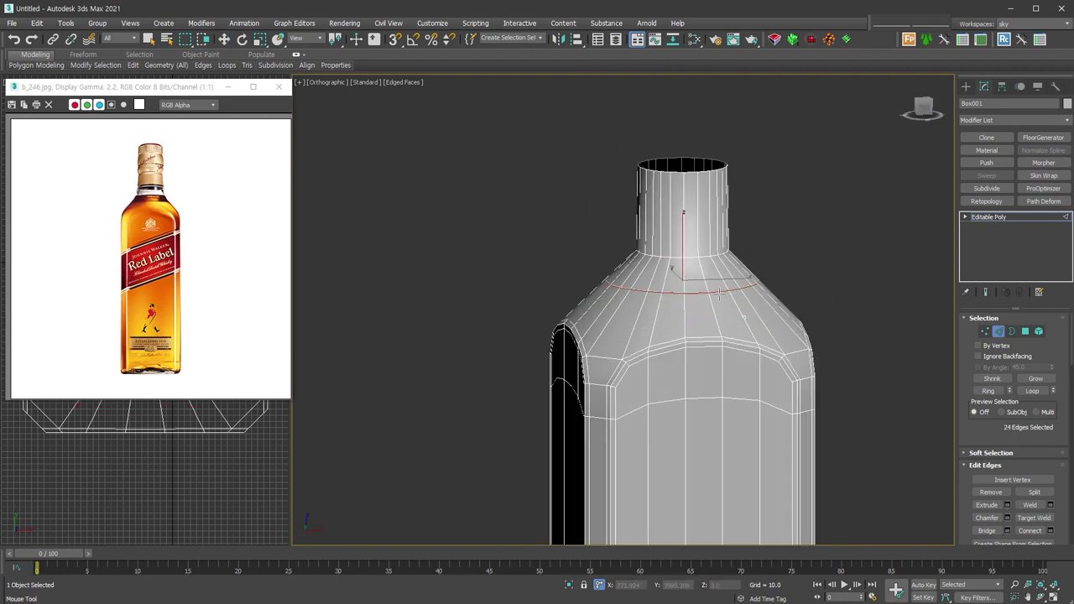
mouse_move(720, 294)
middle_mouse_down("alt")
mouse_move(721, 324)
mouse_move(663, 336)
middle_mouse_up("alt")
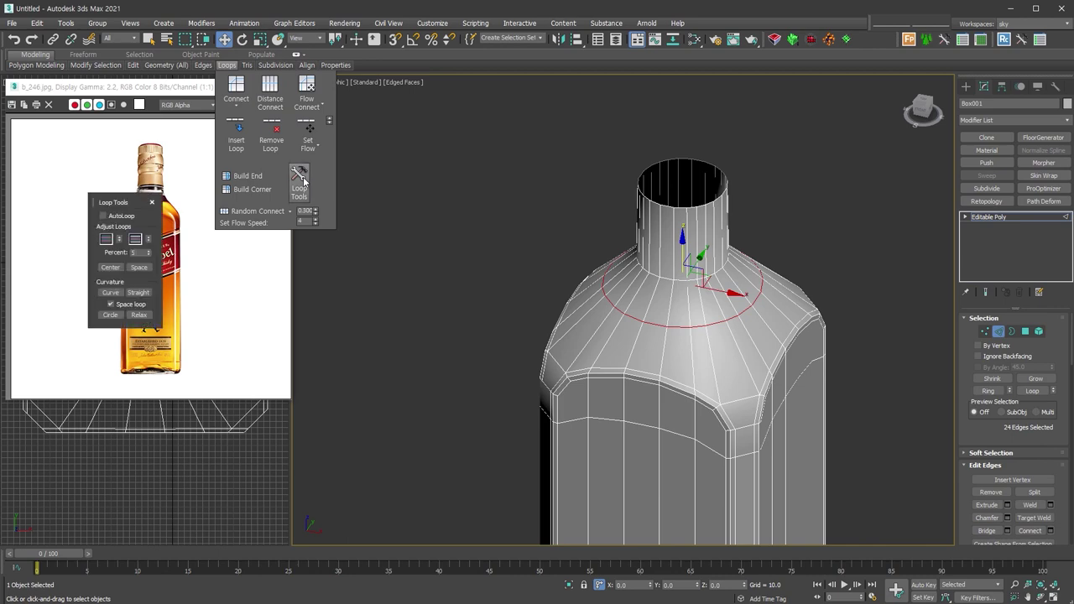
- Evenly space the shoulder edge loop with Loop Tools Space and check it from the Top view
left_click(299, 181)
left_click(139, 268)
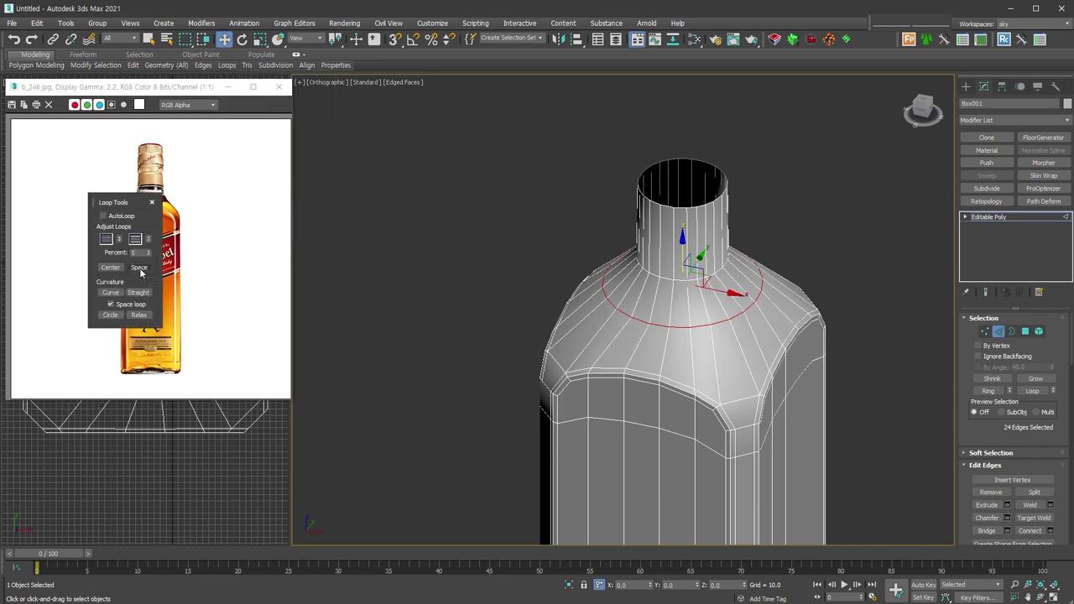
key("t")
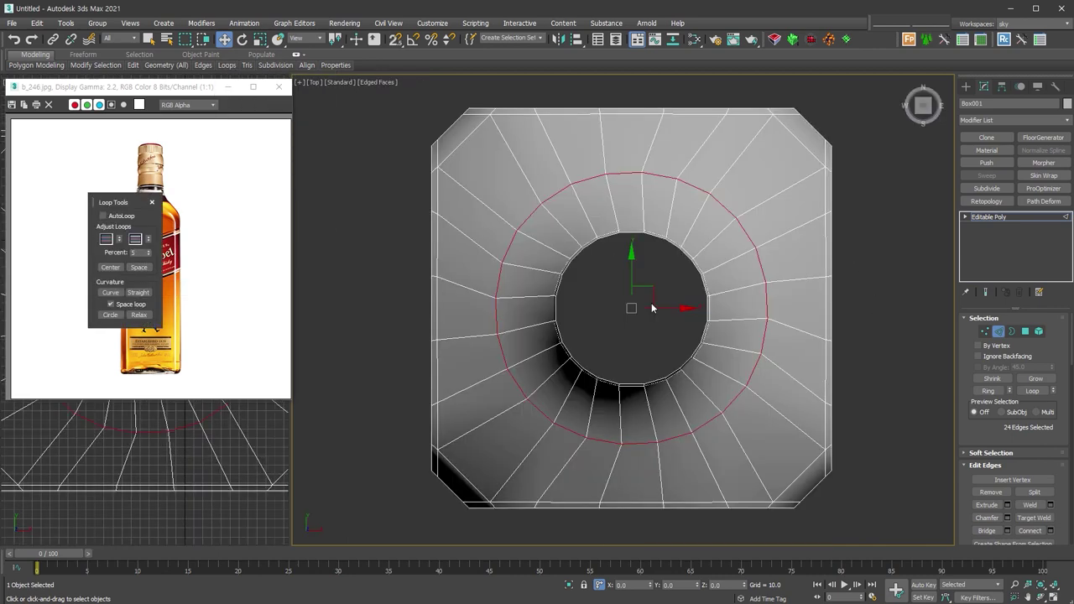
key("e")
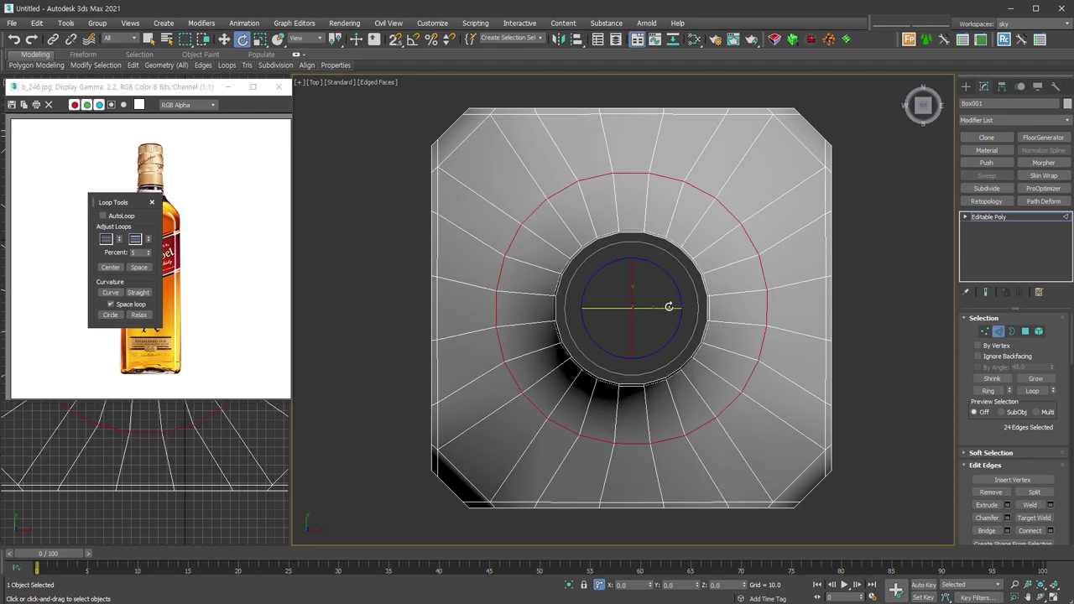
mouse_move(669, 307)
middle_mouse_down("alt")
mouse_move(762, 311)
mouse_move(748, 315)
middle_mouse_up("alt")
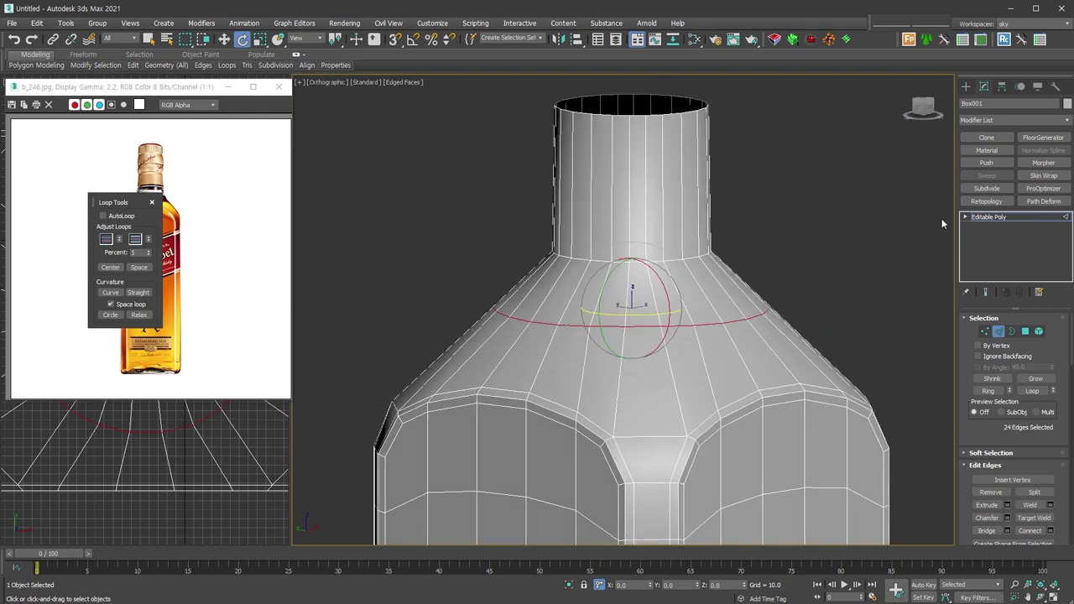
- Undo the accidental Push modifier and restore TurboSmooth on Box001 at 2 iterations
left_click(987, 163)
key("ctrl+z")
right_click(717, 298)
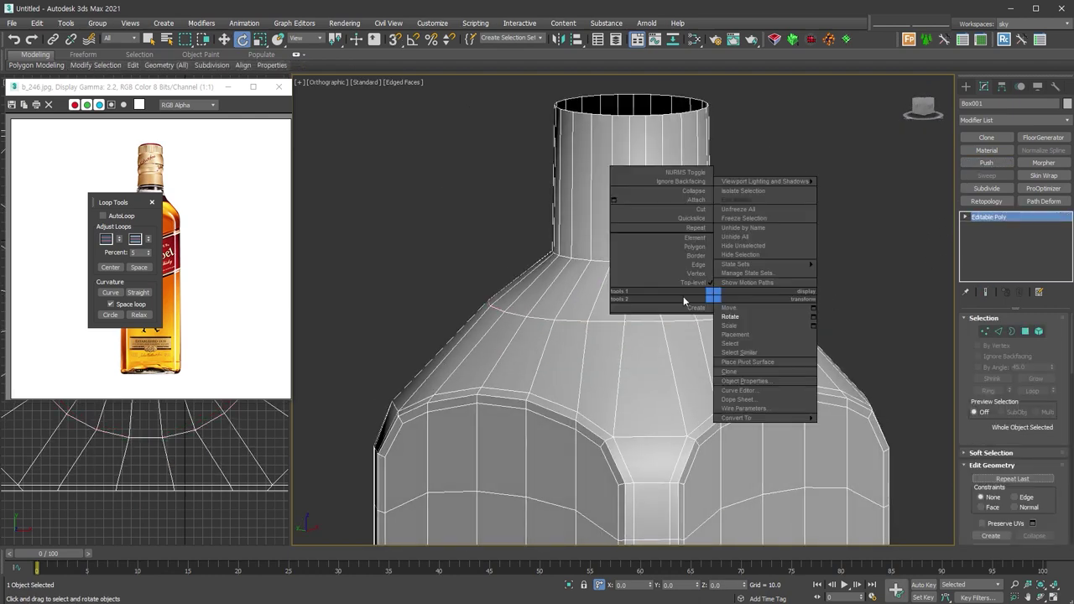
left_click(662, 342)
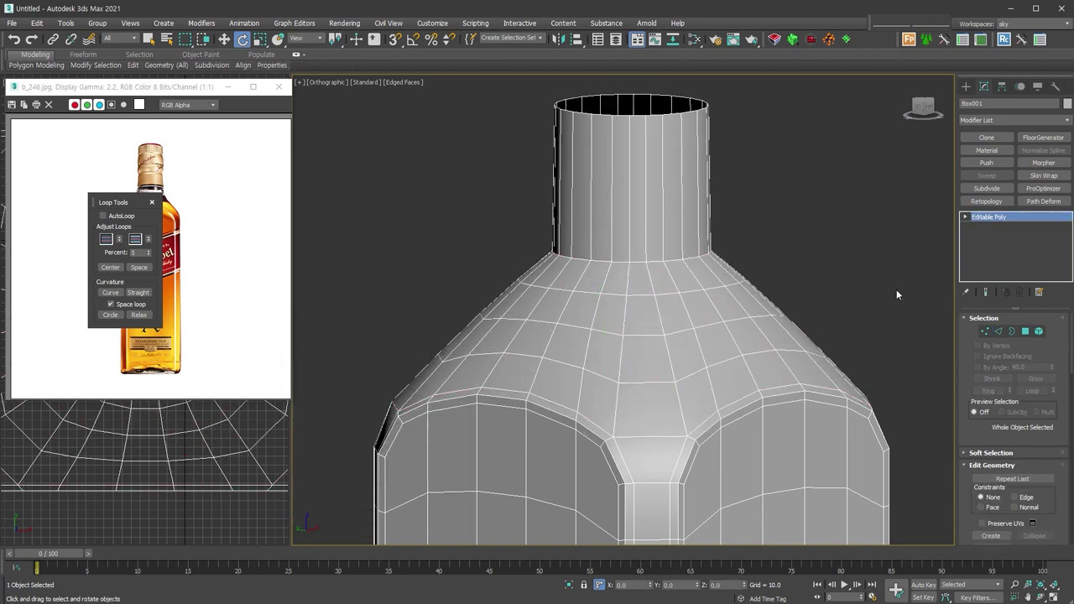
key("Return")
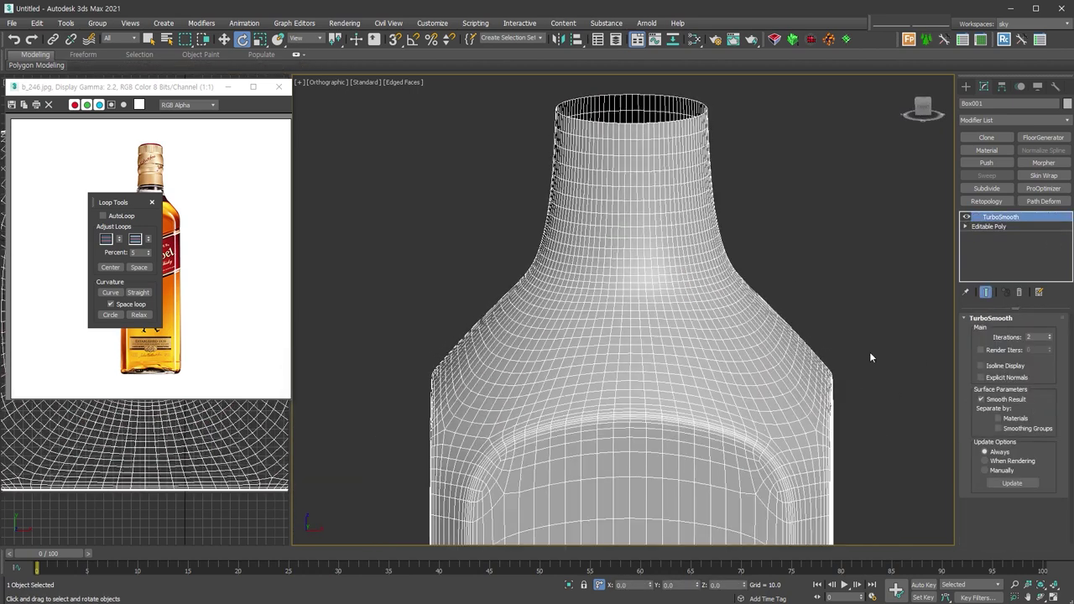
- Stack a Relax modifier on Box001 with Relax Value 1.0 and 5 iterations, then inspect the bottle
scroll(739, 269, "down", 3)
key("F4")
middle_click_drag(739, 269, 680, 375, "alt")
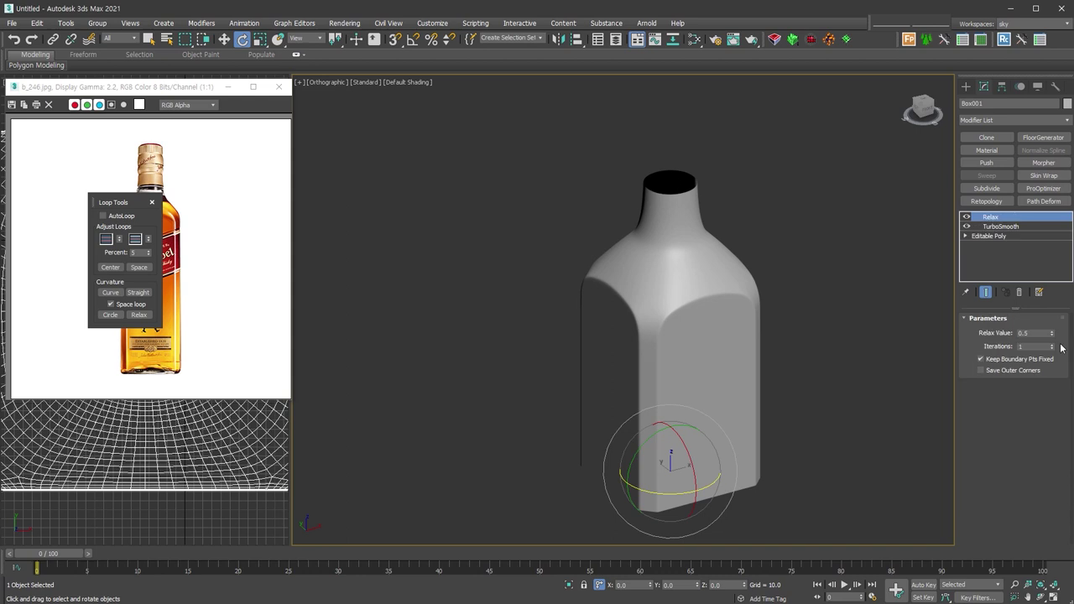
mouse_move(1052, 333)
left_mouse_down()
mouse_move(1068, 325)
mouse_move(1061, 336)
left_mouse_up()
scroll(753, 356, "up", 5)
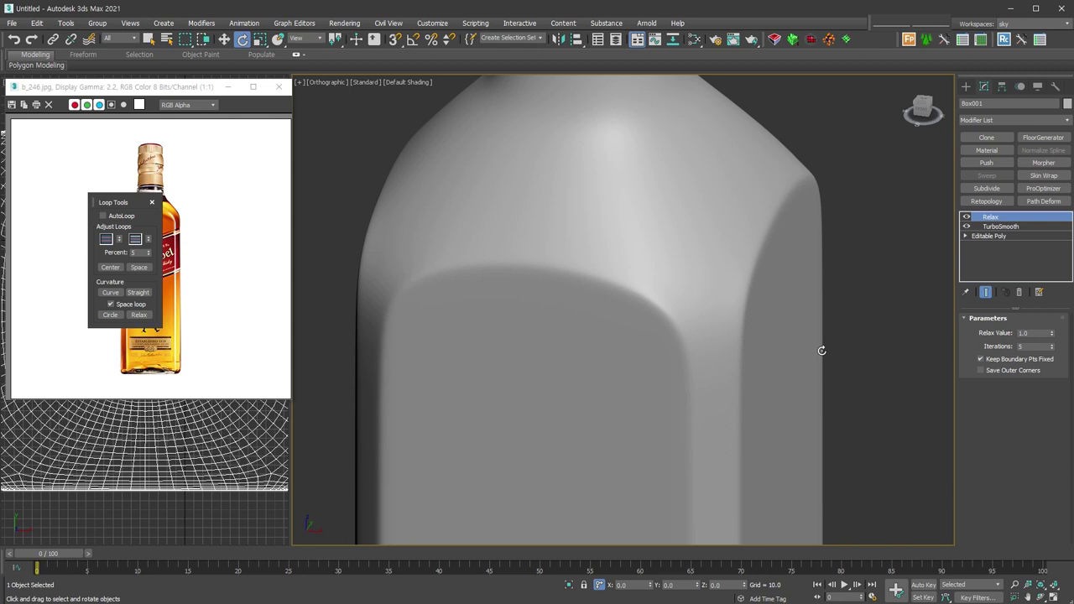
scroll(821, 351, "down", 5)
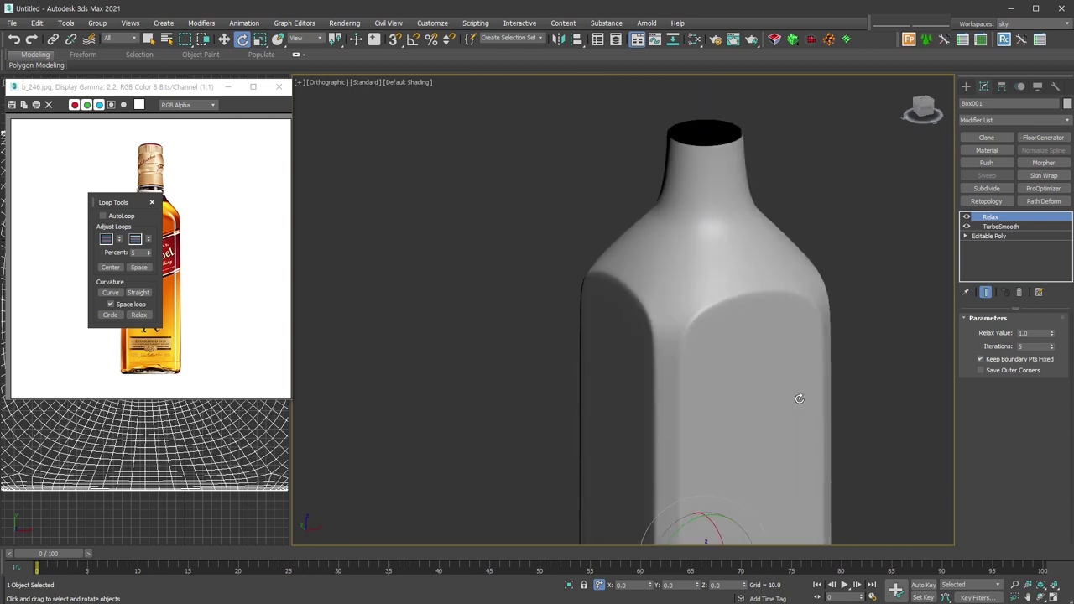
middle_click_drag(799, 398, 730, 390)
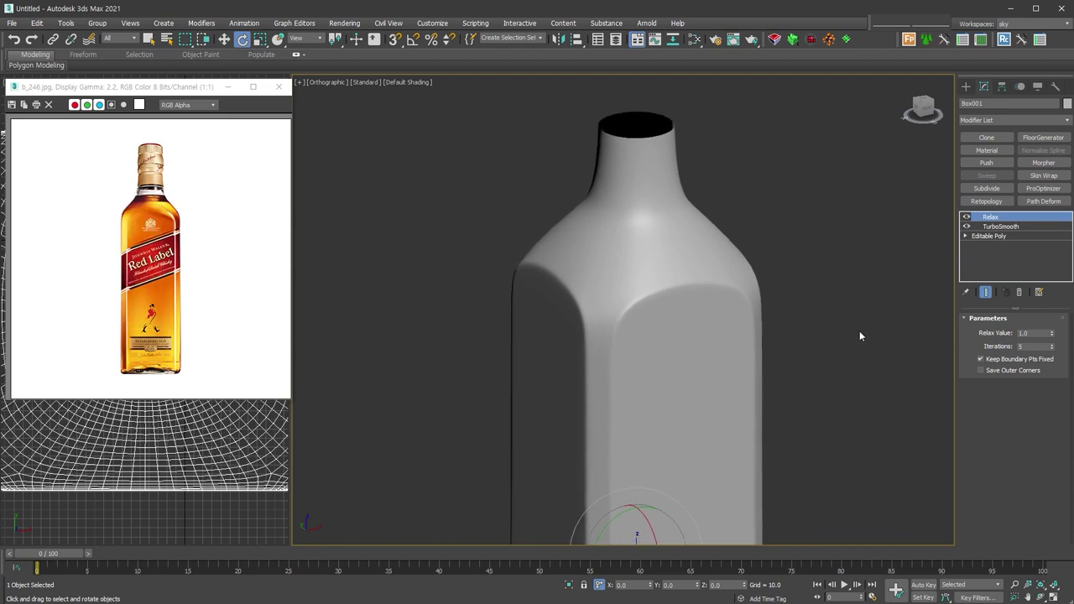